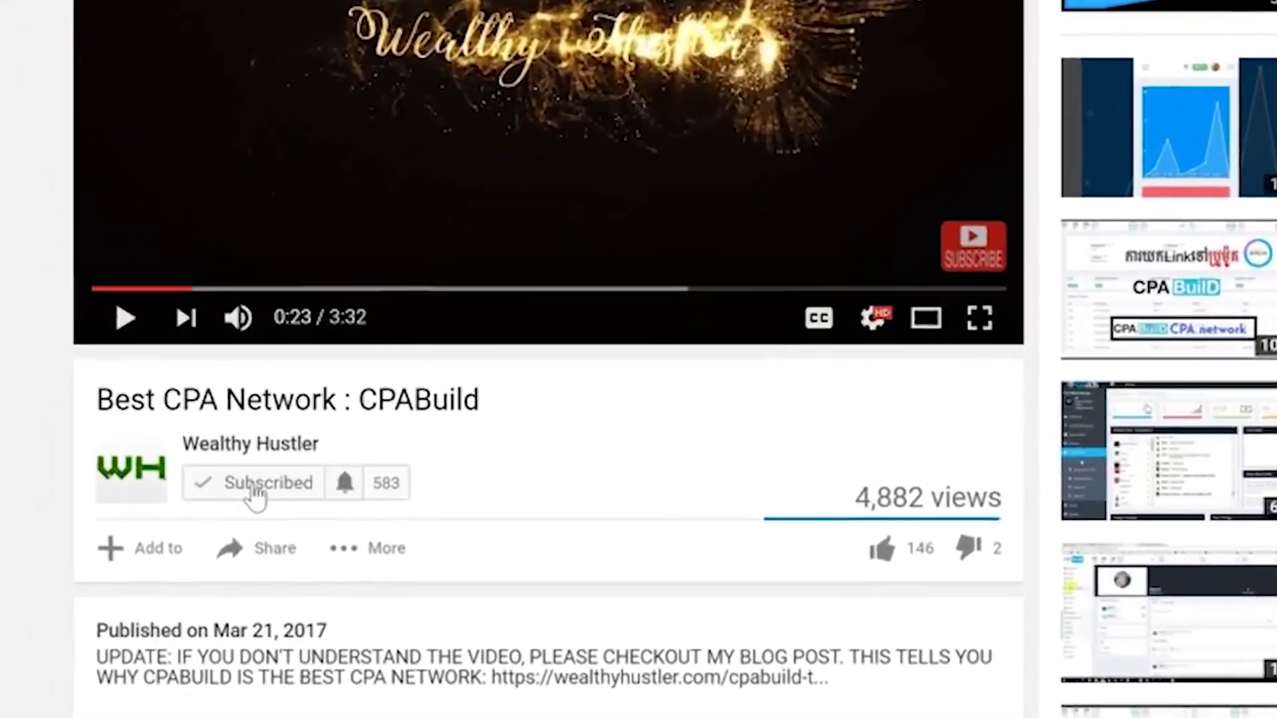
Turn on all notifications for the subscribed Wealthy Hustler channel and save the setting.
left_click(343, 484)
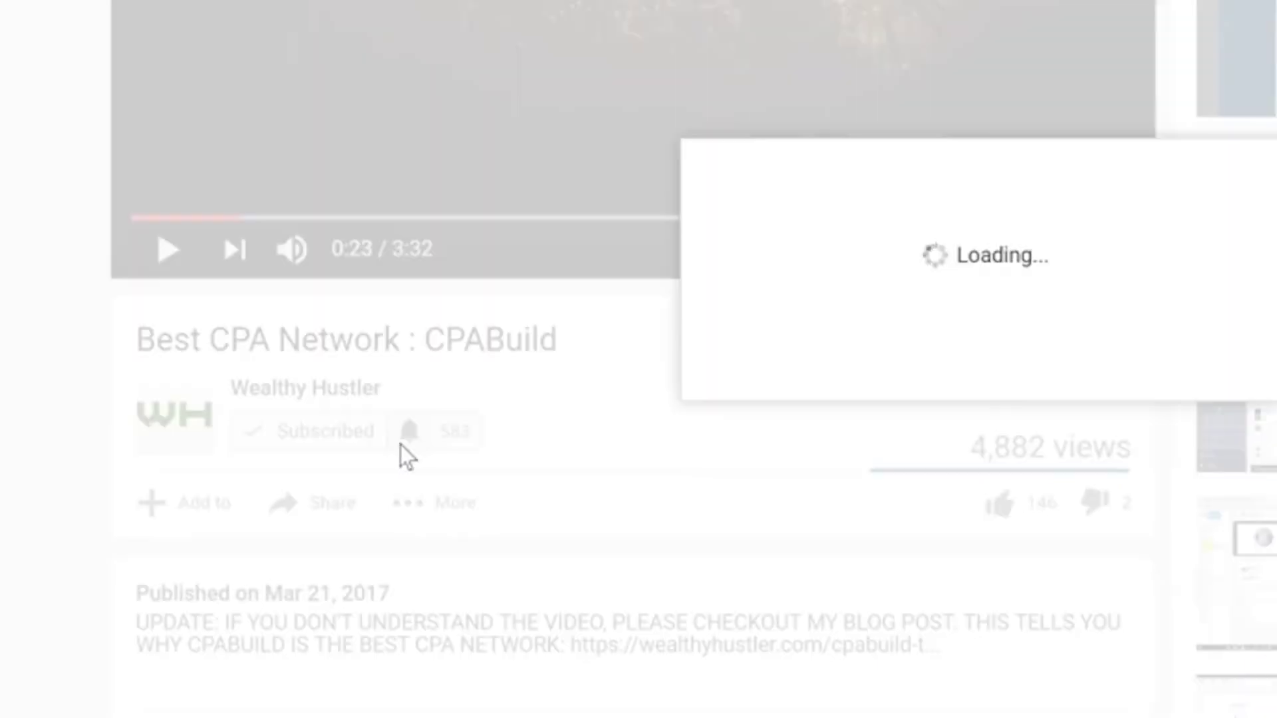
left_click(735, 199)
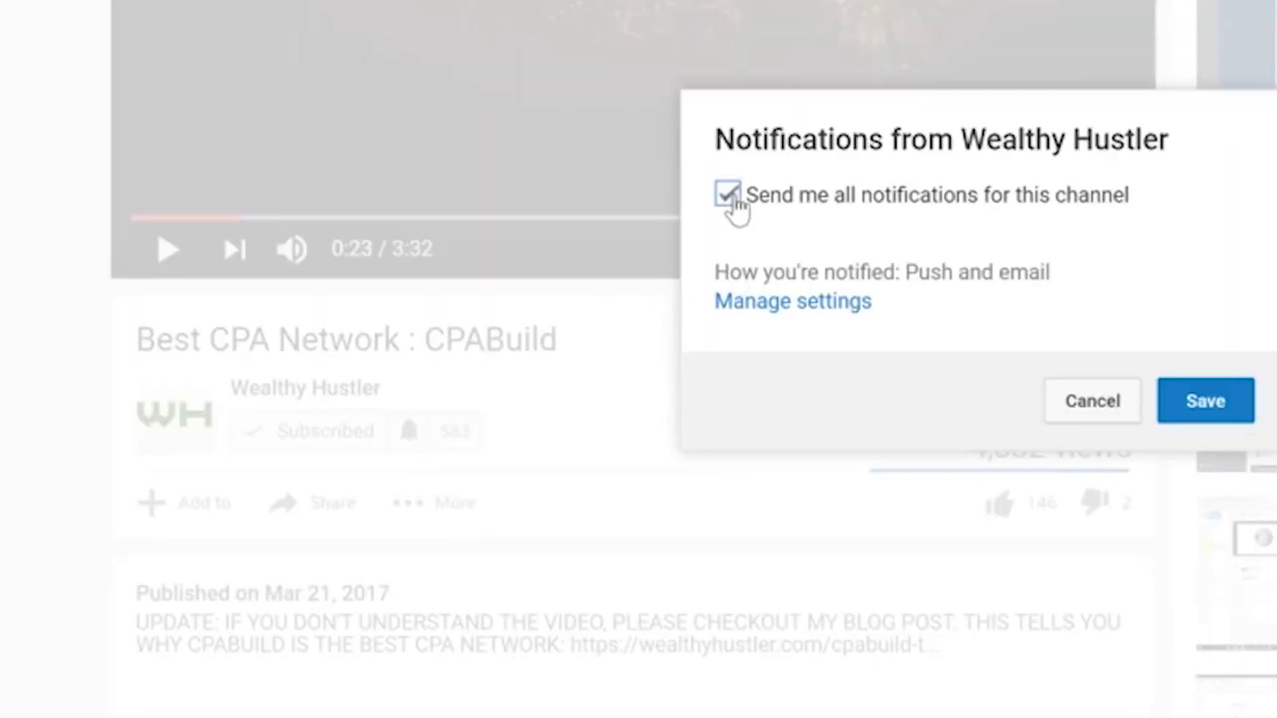
left_click(1207, 403)
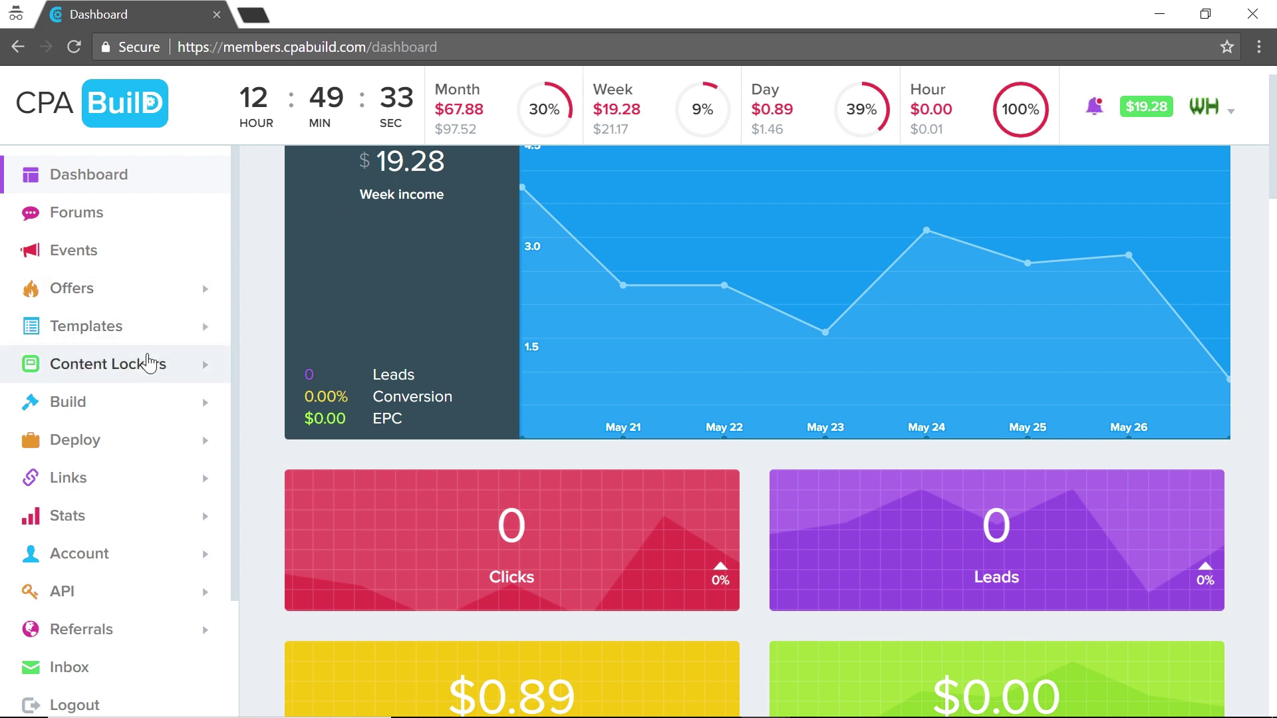
Open the content locker builder and choose Games - RPG as the base template.
left_click(149, 363)
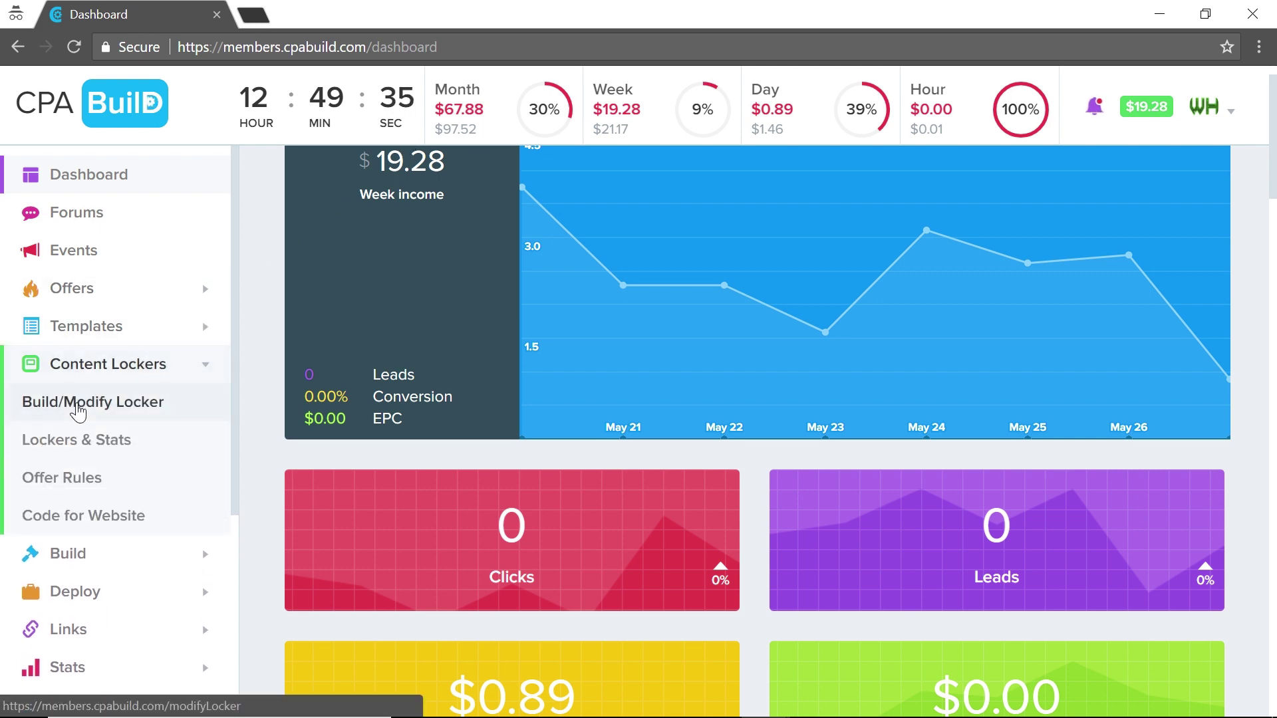
left_click(78, 411)
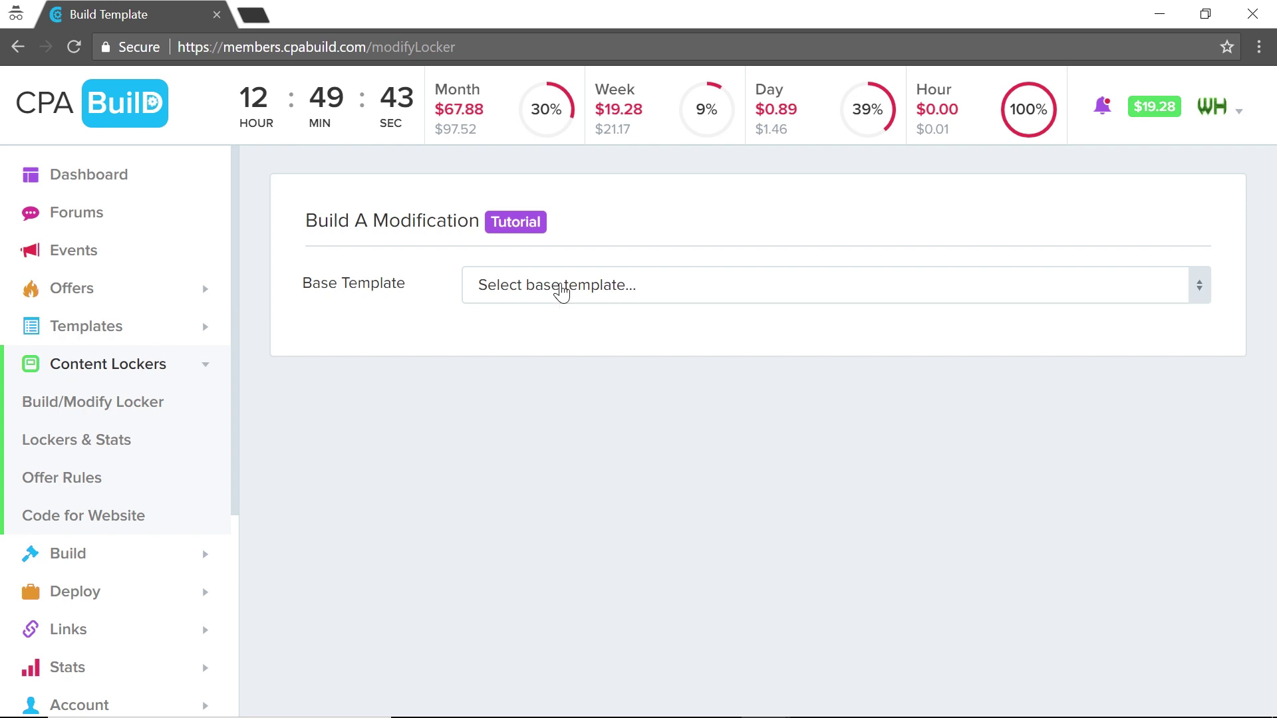
left_click(558, 293)
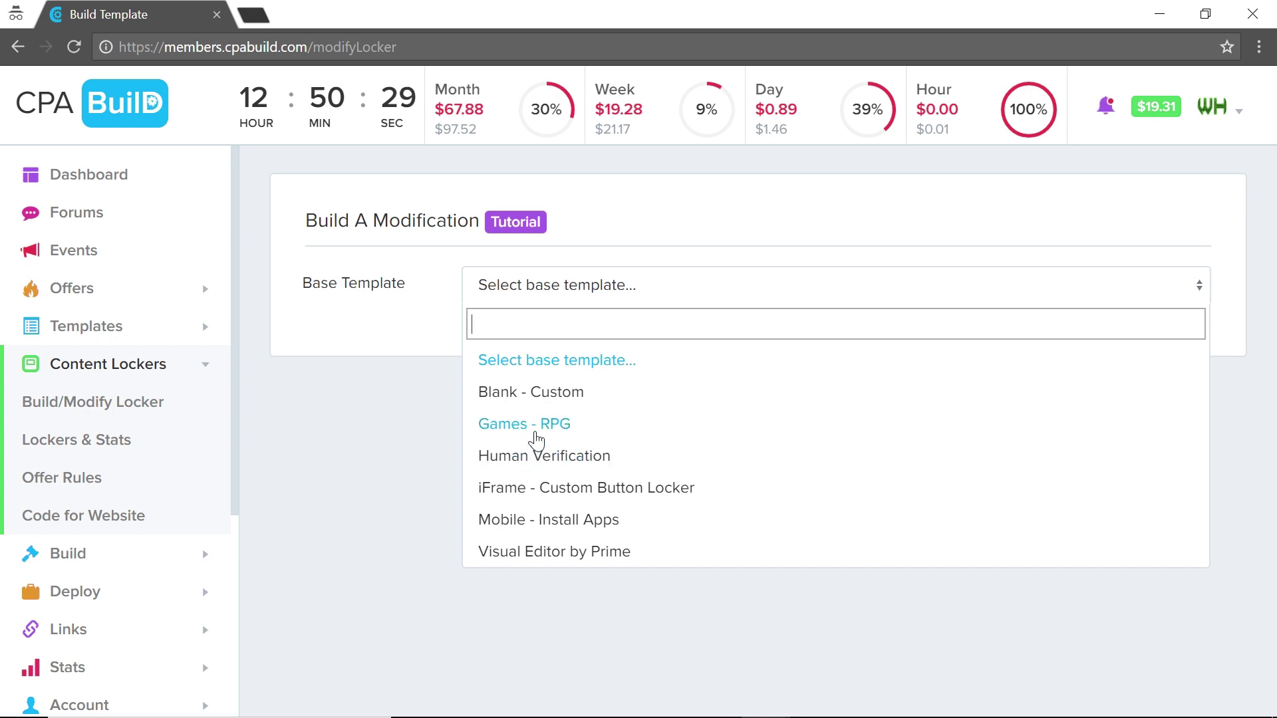
left_click(538, 433)
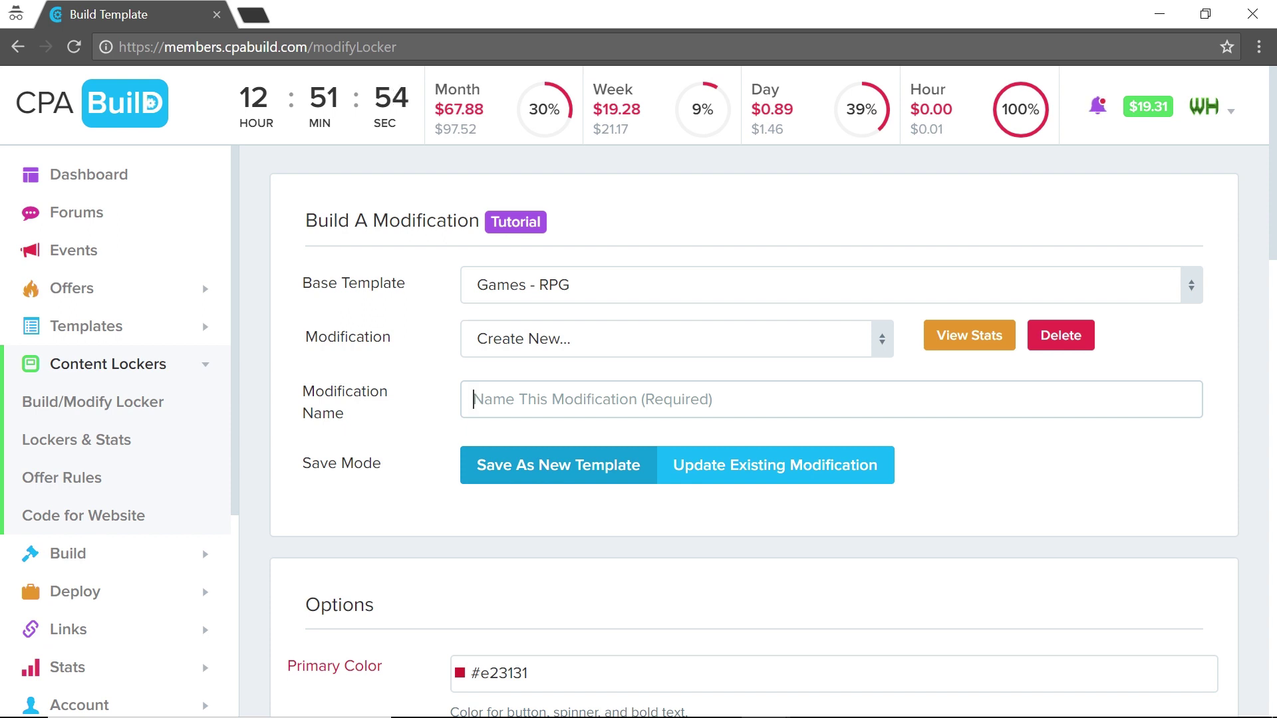
Name the new modification FORTNITE_GAMELOCKER.
type("FORTNITE_G")
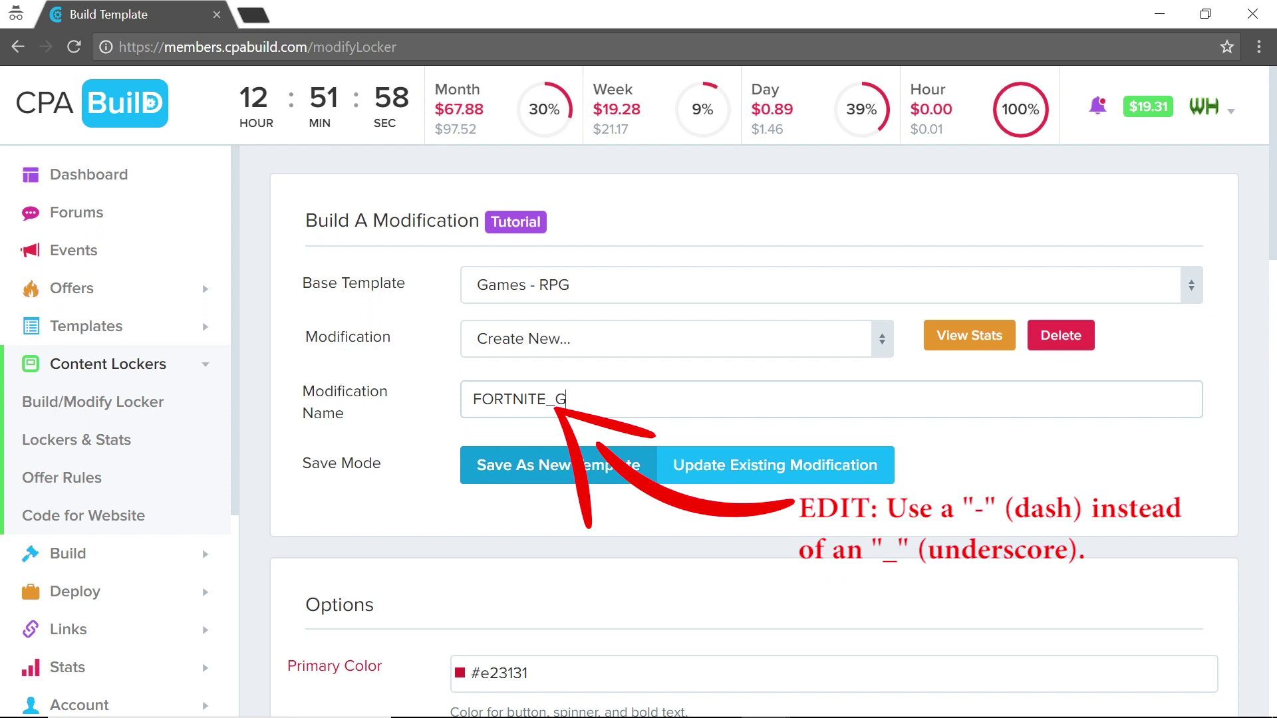
type("AME")
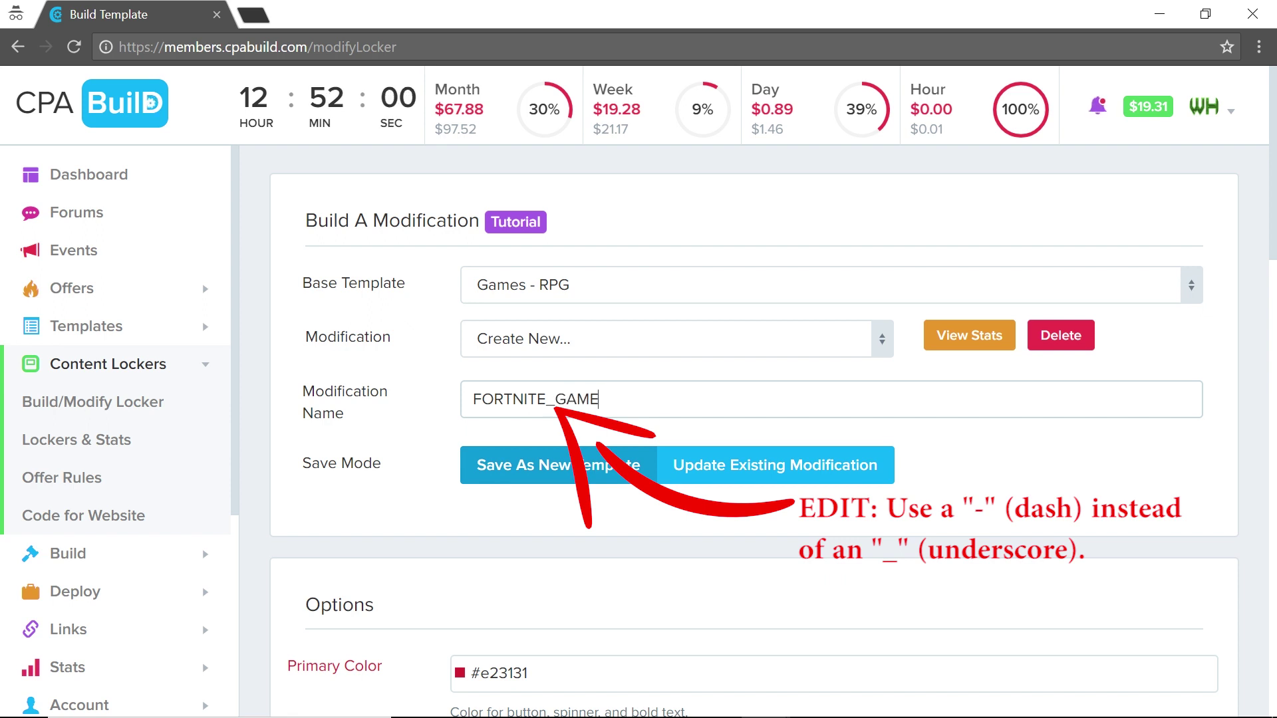
type("LOCKER")
Examine the locker's colour options against the Fortnite Hack 2018 locker and the Fortnite generator's Human Verification popup, and return to the locker builder.
scroll(754, 441, "down", 2)
scroll(563, 395, "down", 2)
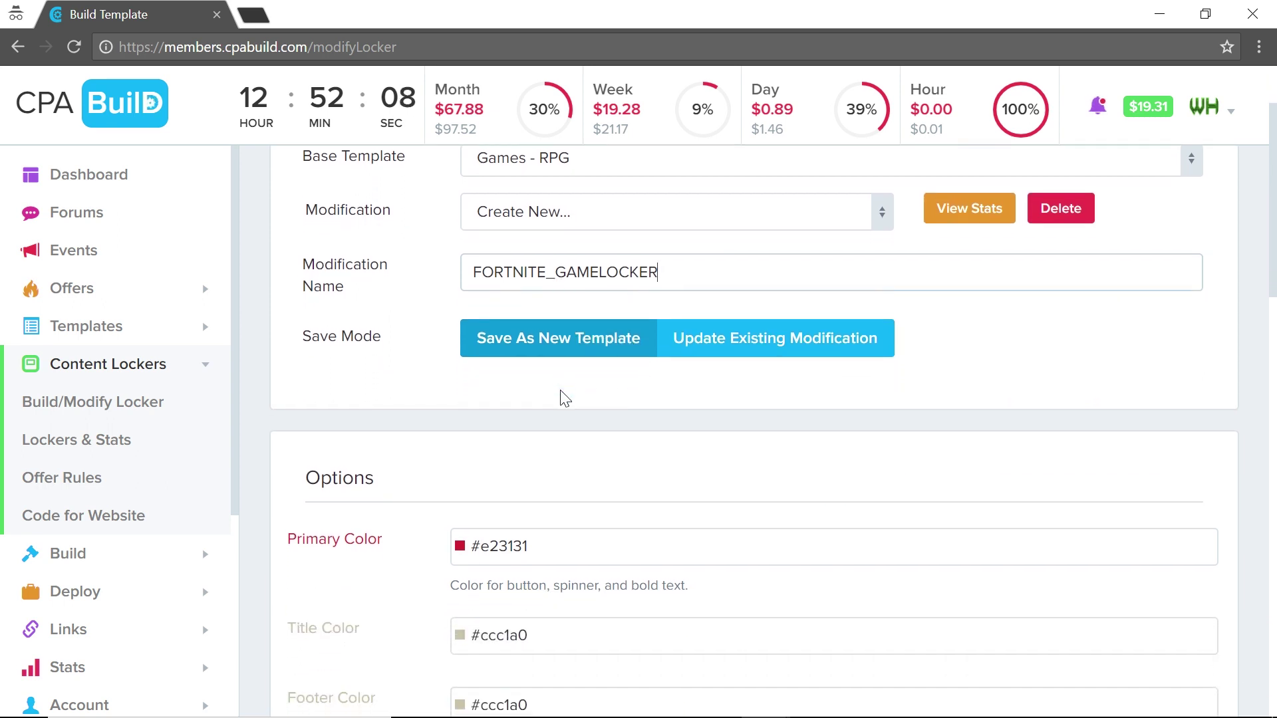
scroll(562, 397, "down", 2)
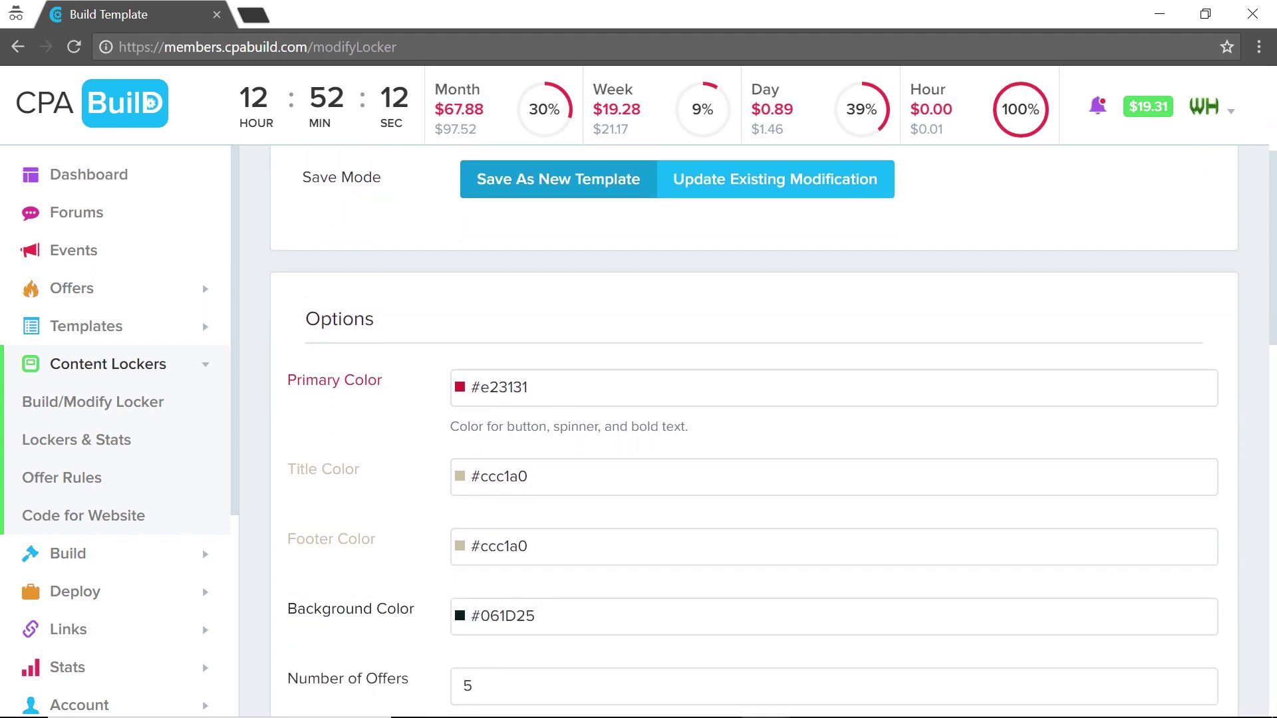
scroll(558, 459, "down", 2)
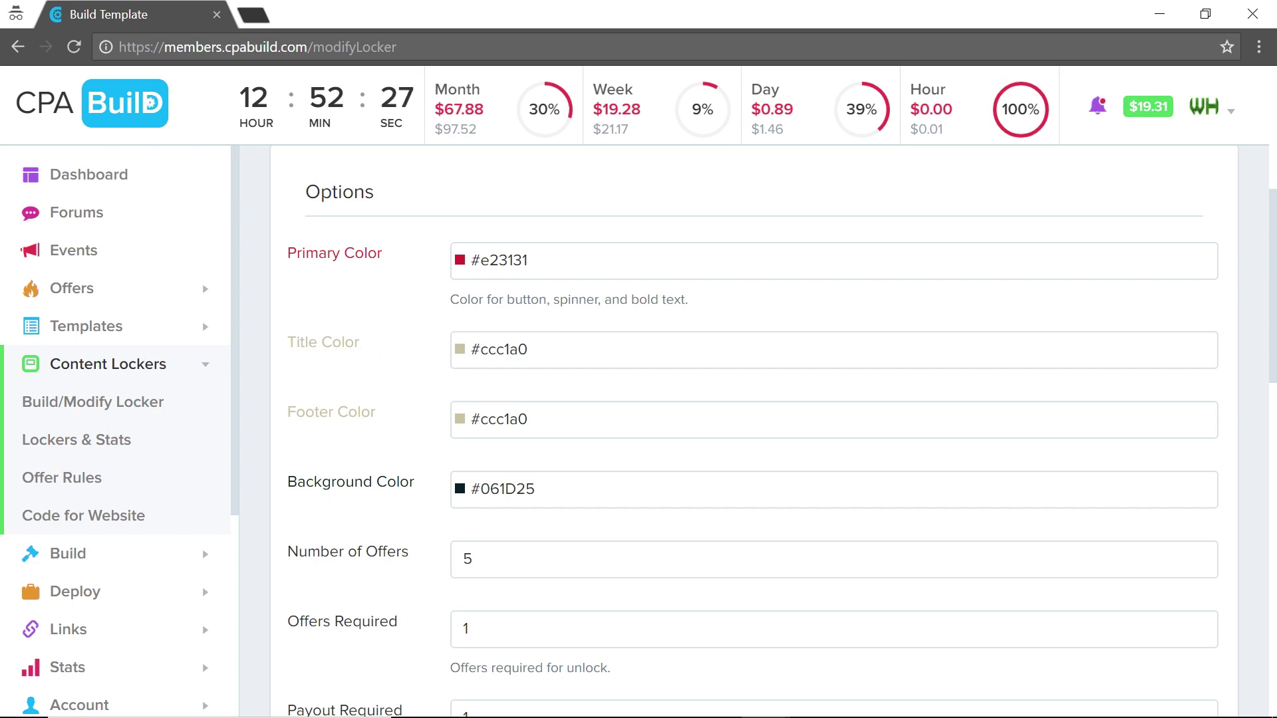
mouse_move(765, 698)
left_click(698, 649)
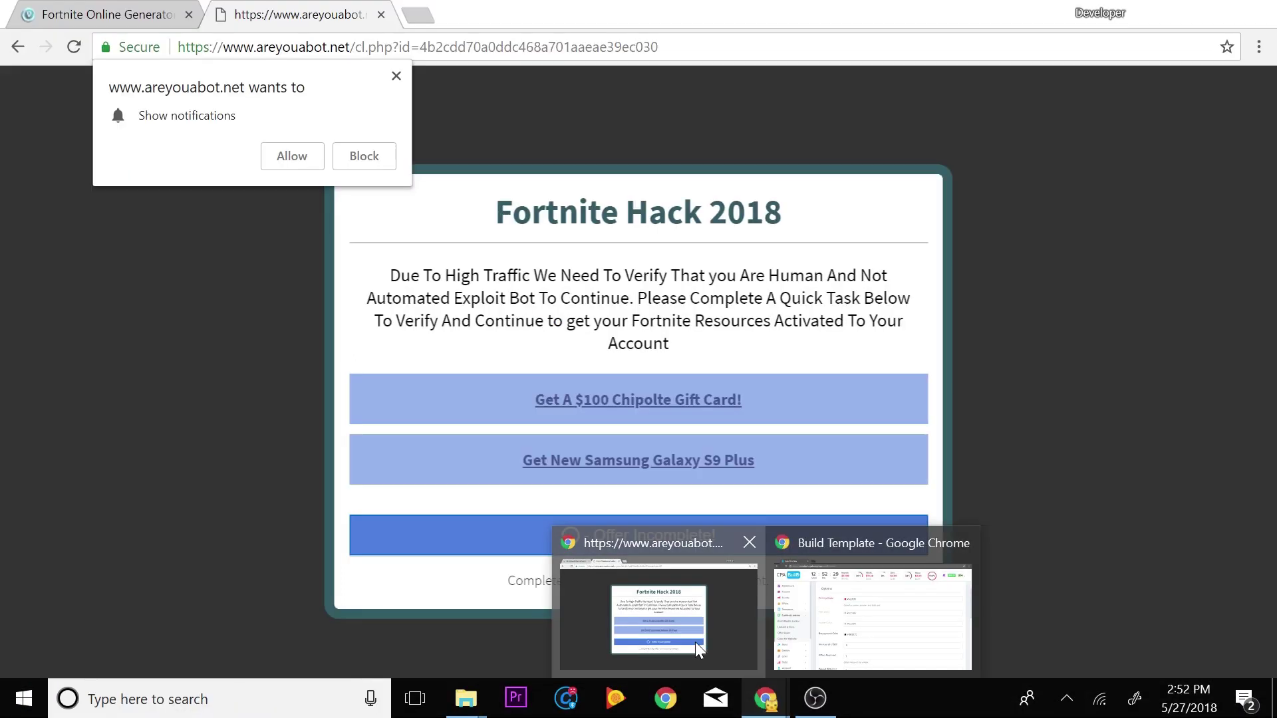
left_click(50, 9)
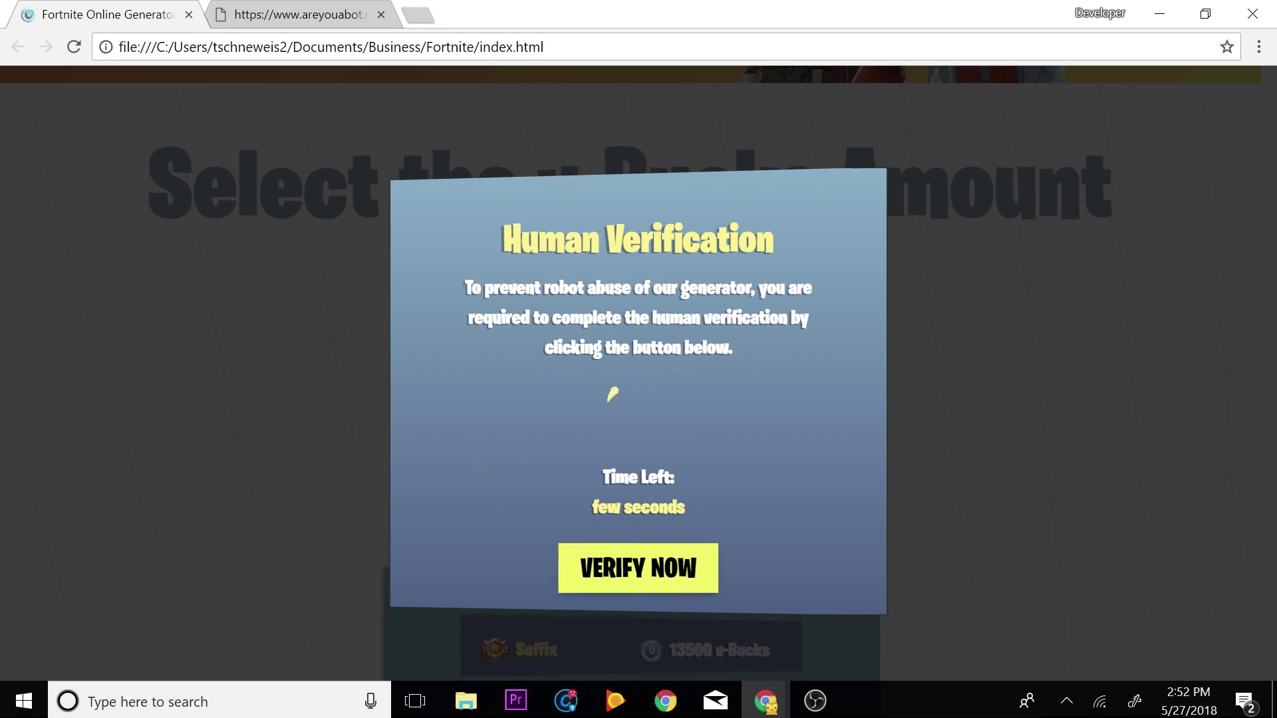
mouse_move(776, 715)
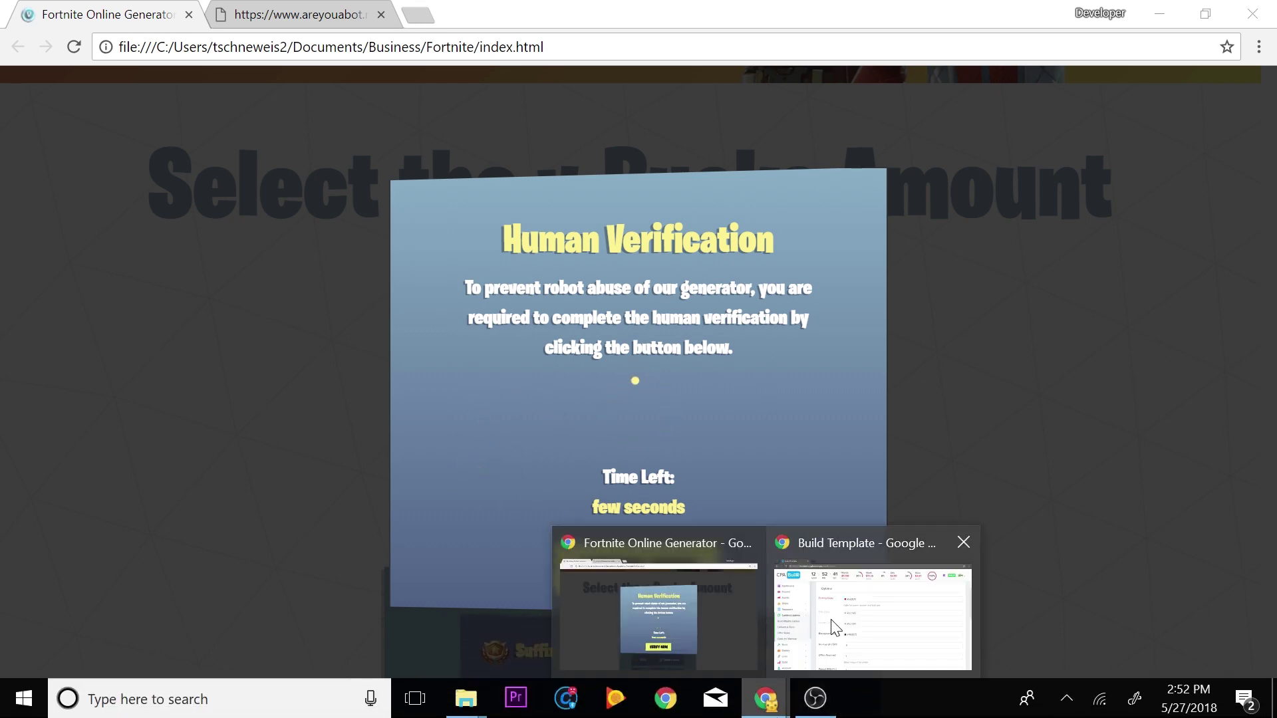
left_click(818, 637)
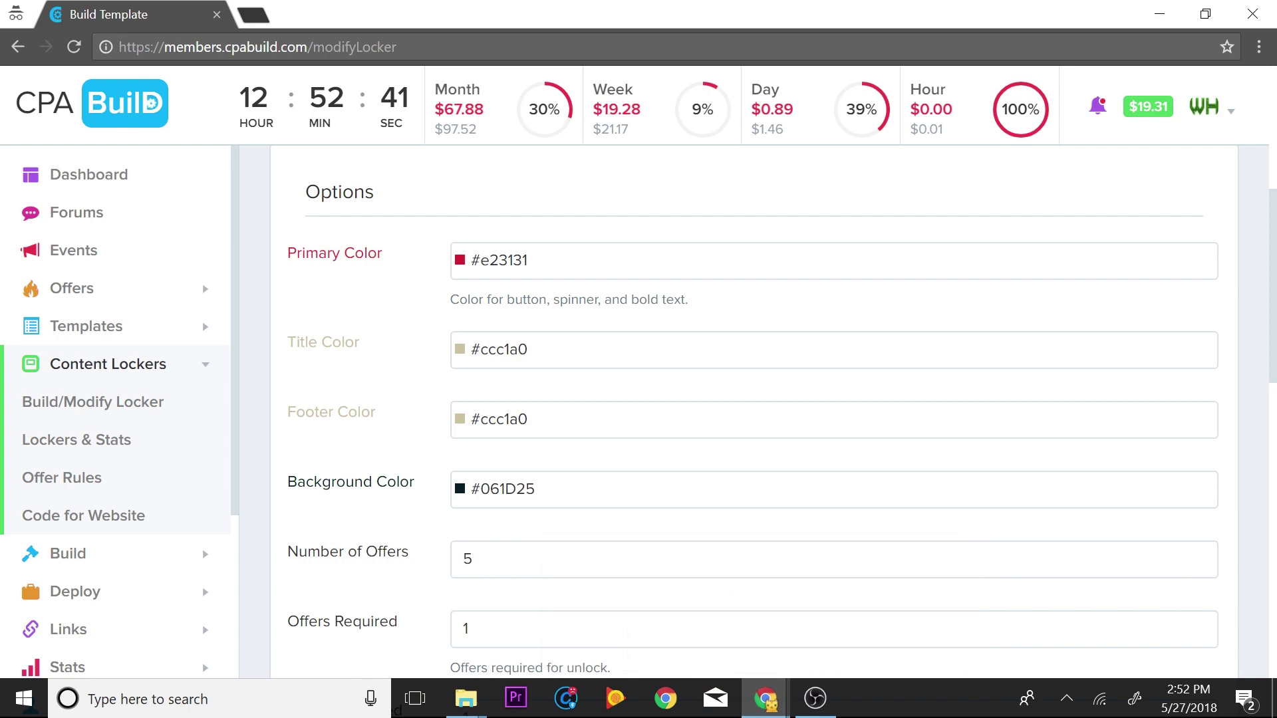
Change the locker's primary color to the blue #315ae0.
left_click(472, 260)
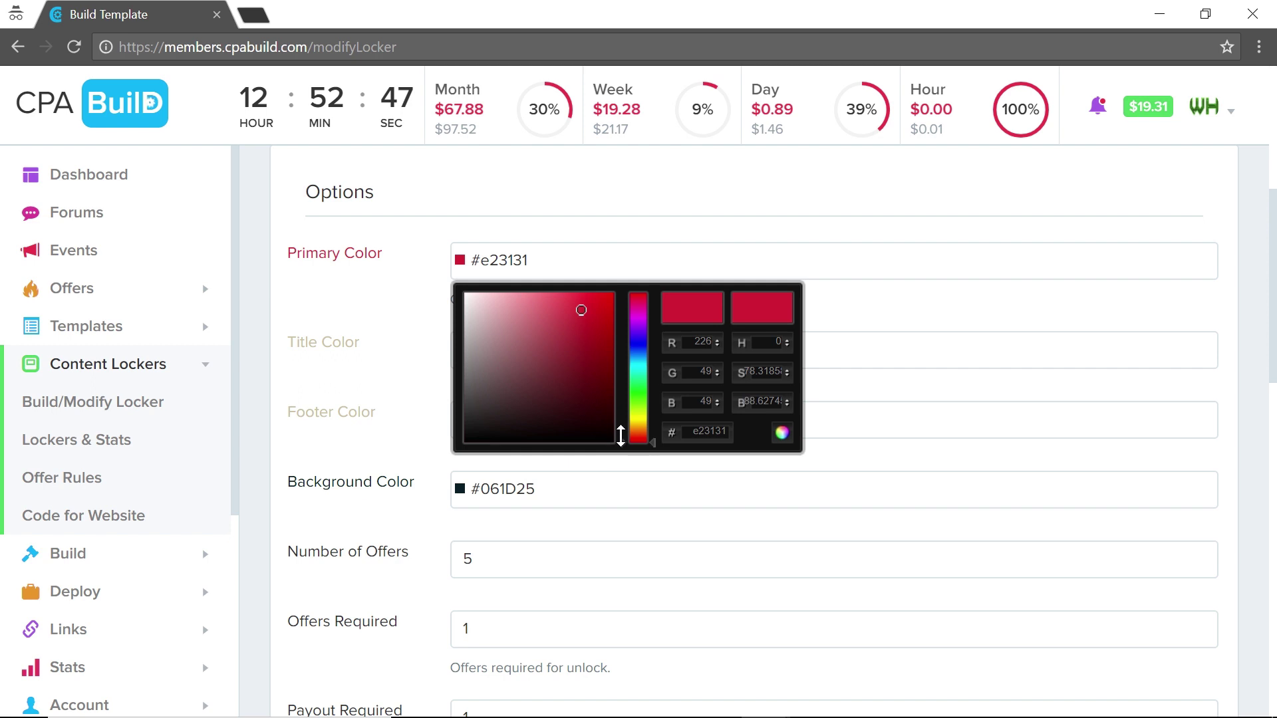
mouse_move(621, 436)
left_mouse_down()
mouse_move(613, 314)
mouse_move(616, 349)
left_mouse_up()
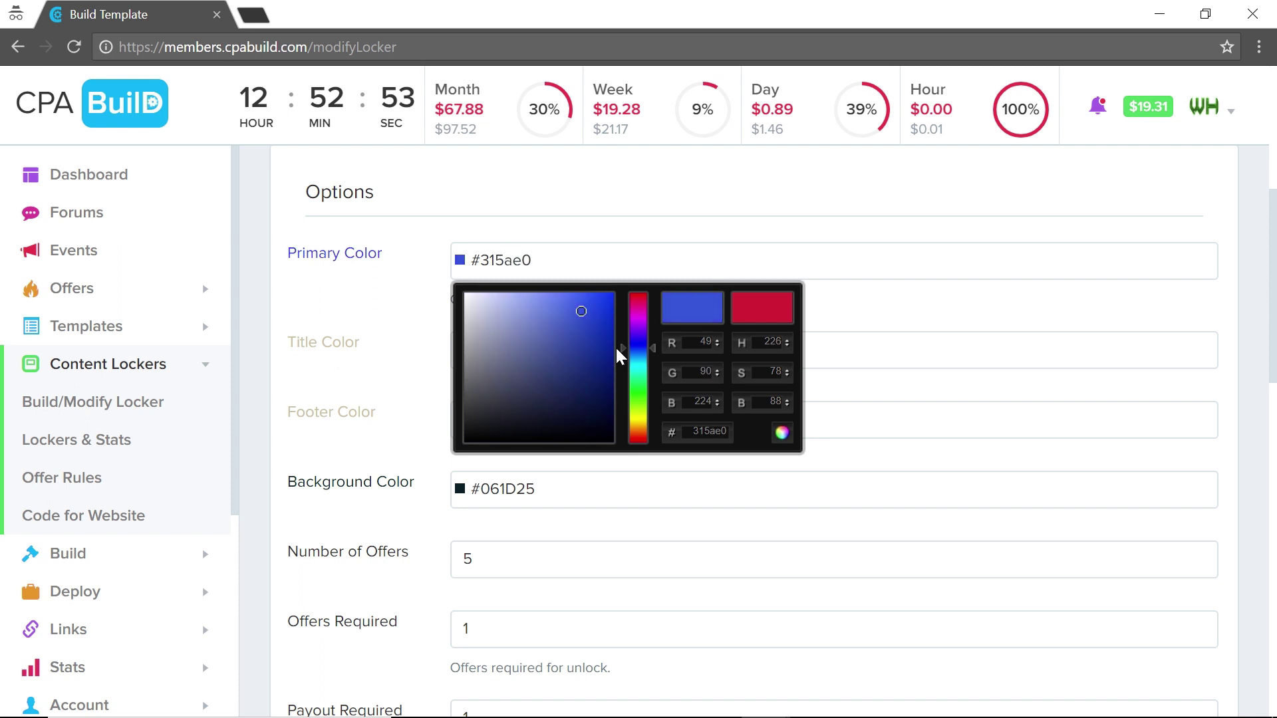
left_click(954, 303)
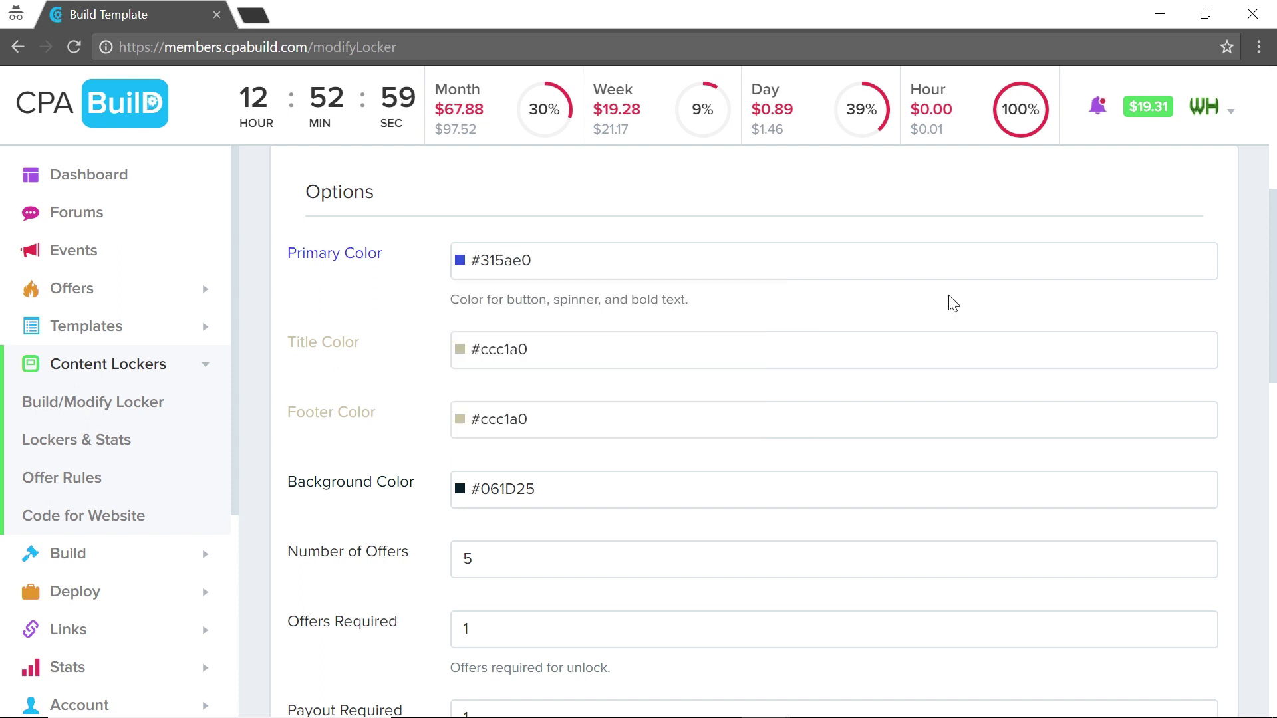
scroll(954, 303, "down", 1)
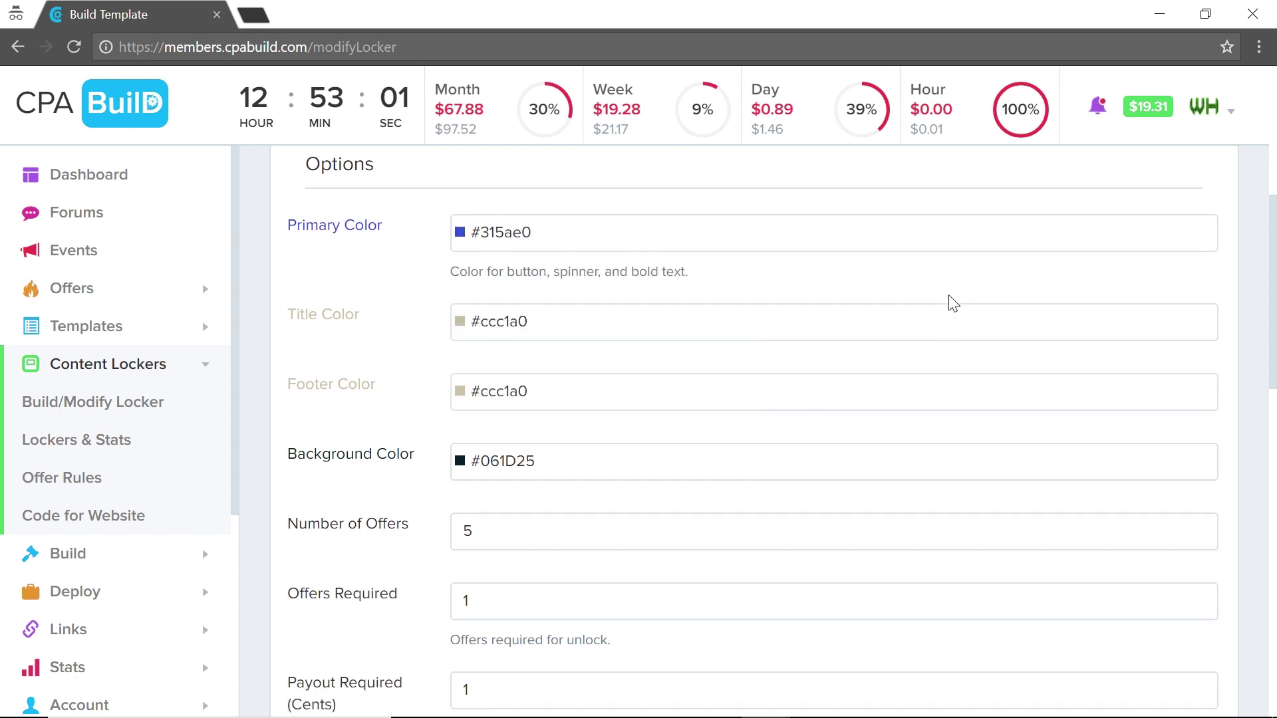
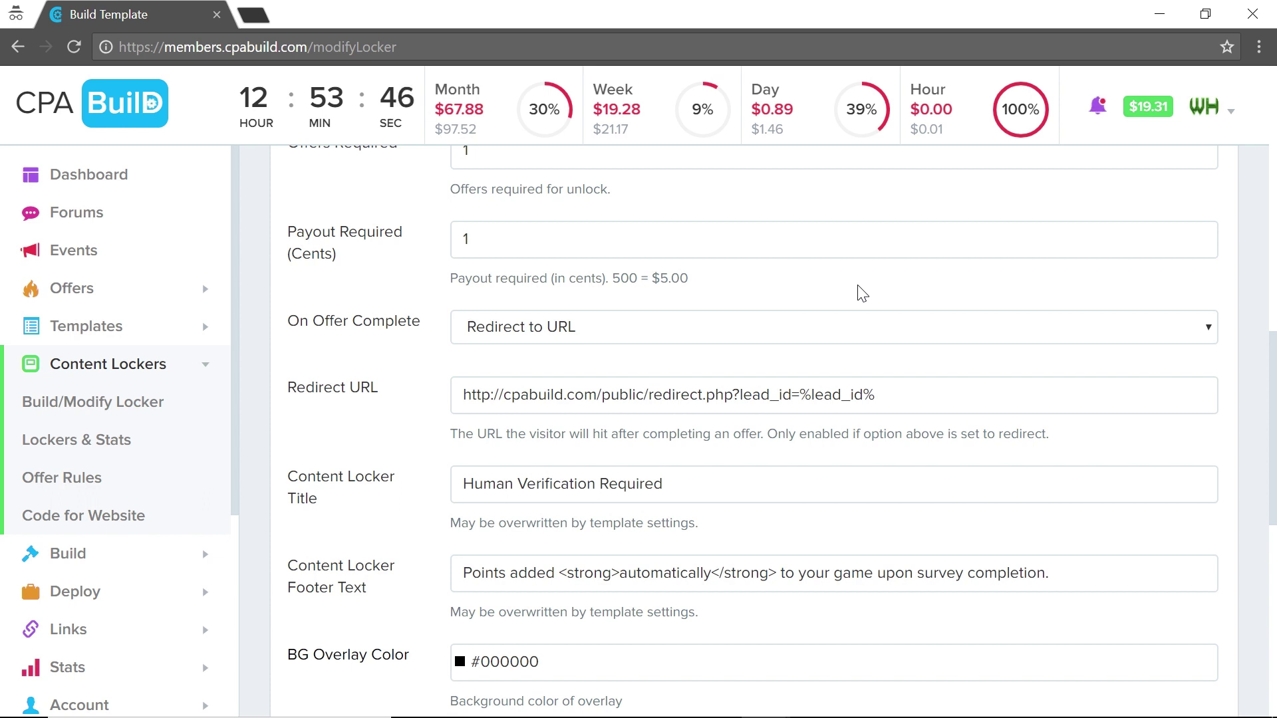
left_click(649, 339)
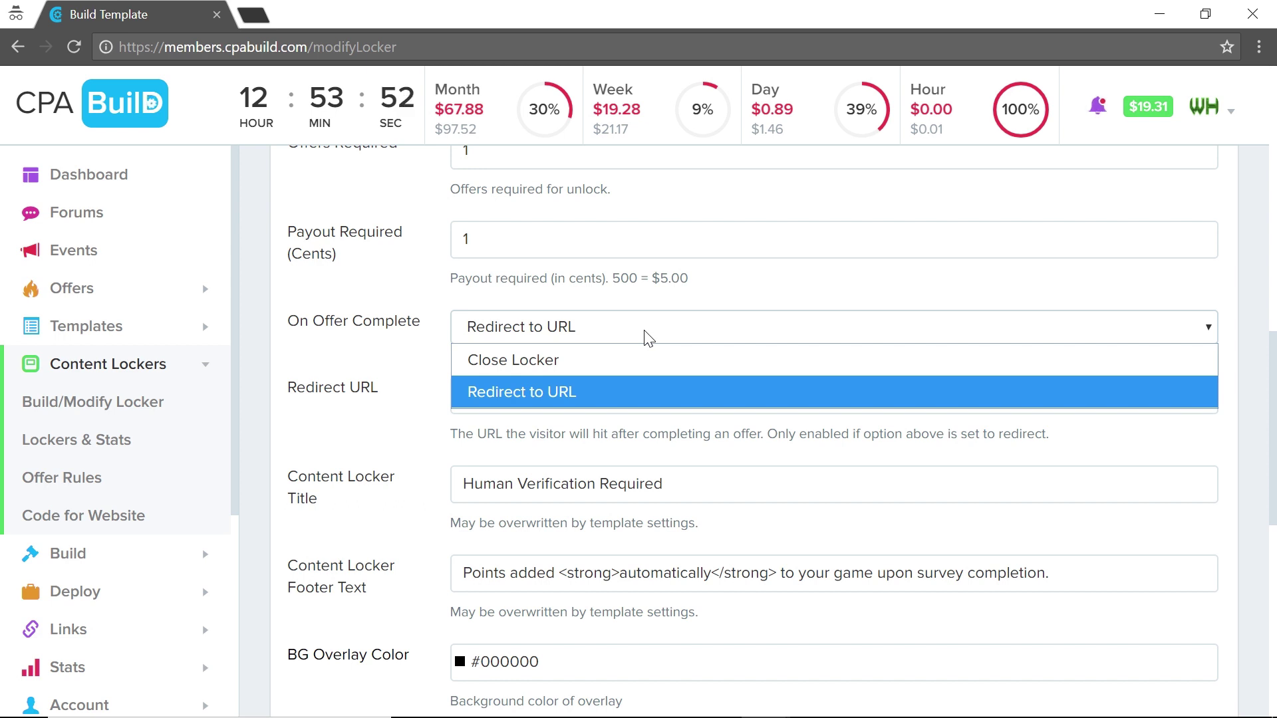
left_click(559, 361)
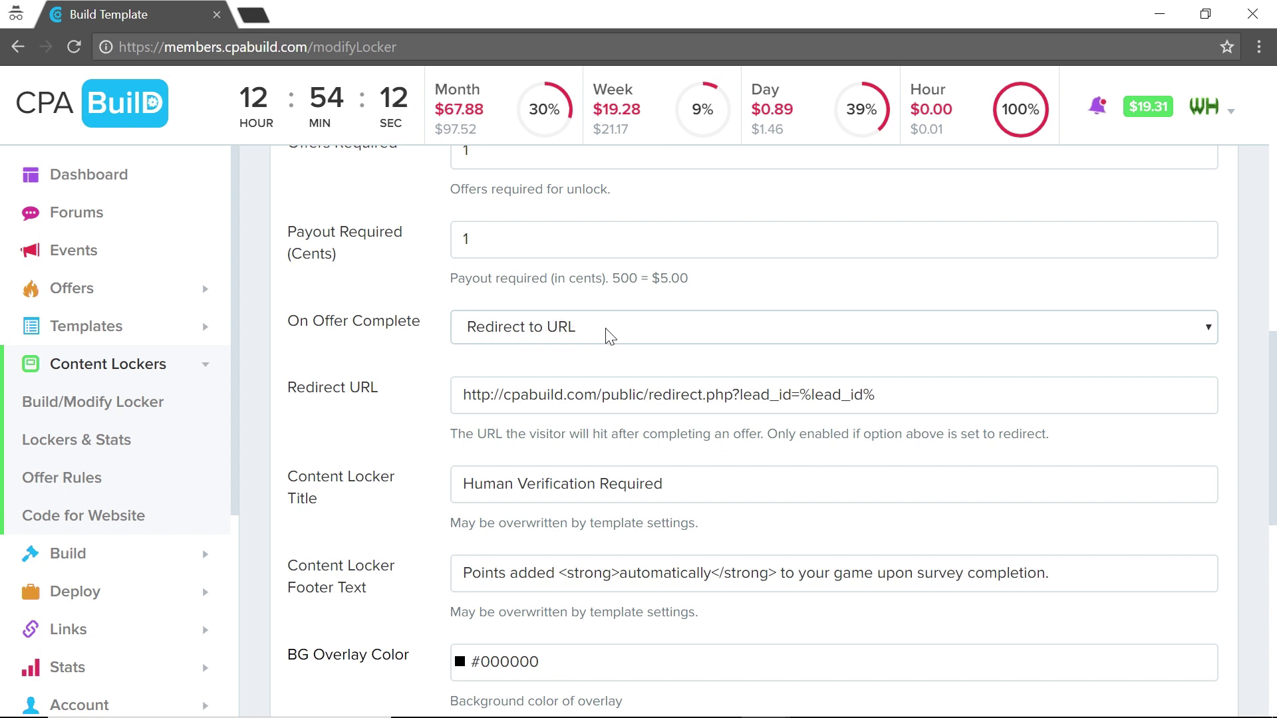
double_click(548, 394)
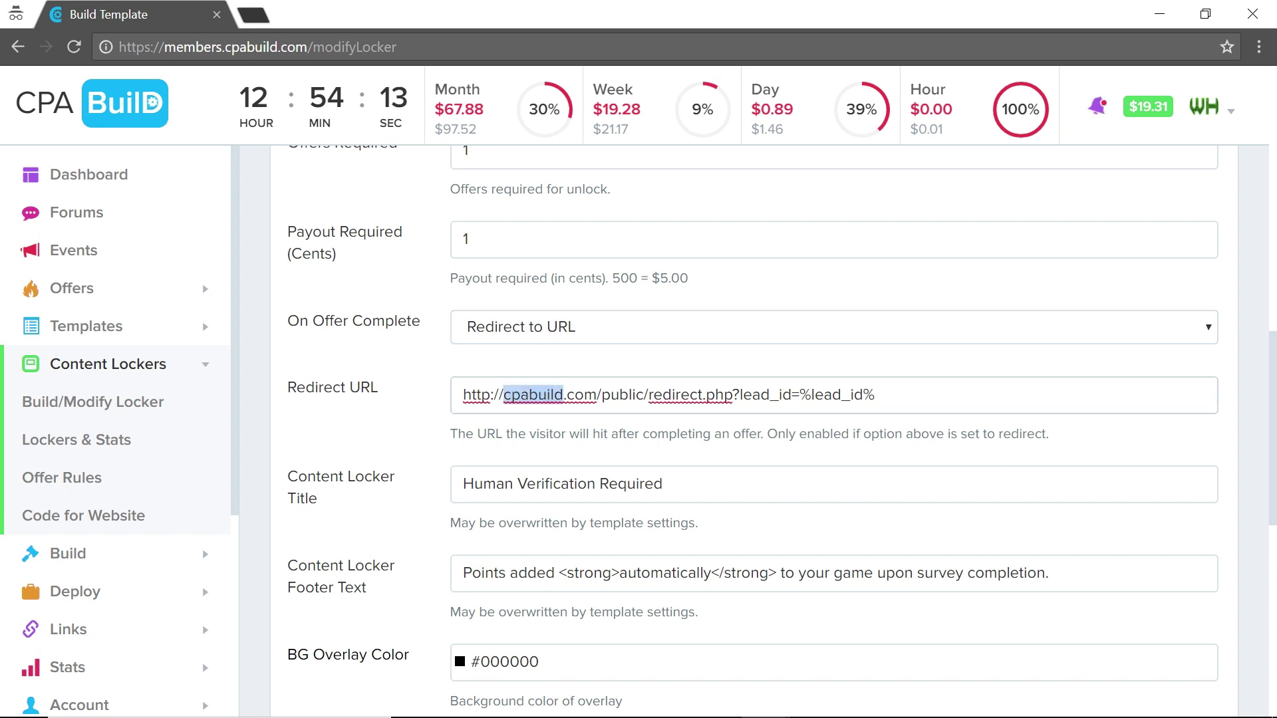
key("ctrl+a")
type("https")
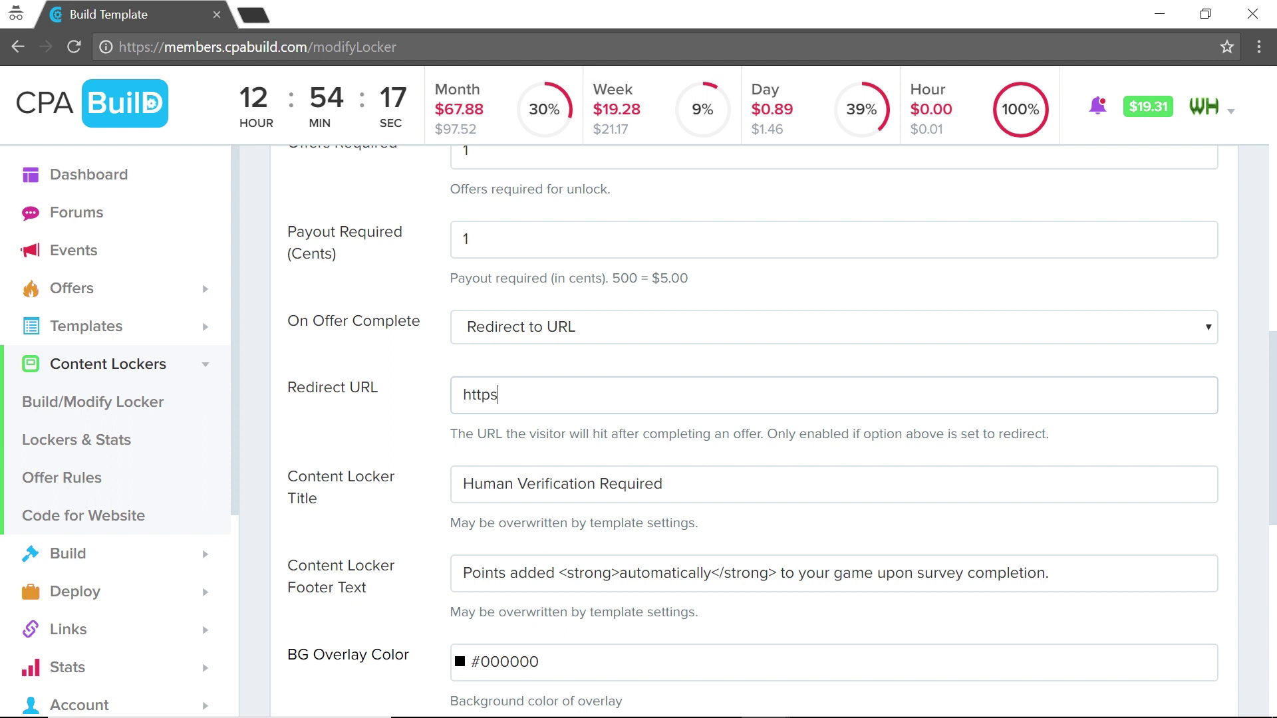
type("://sitename.com")
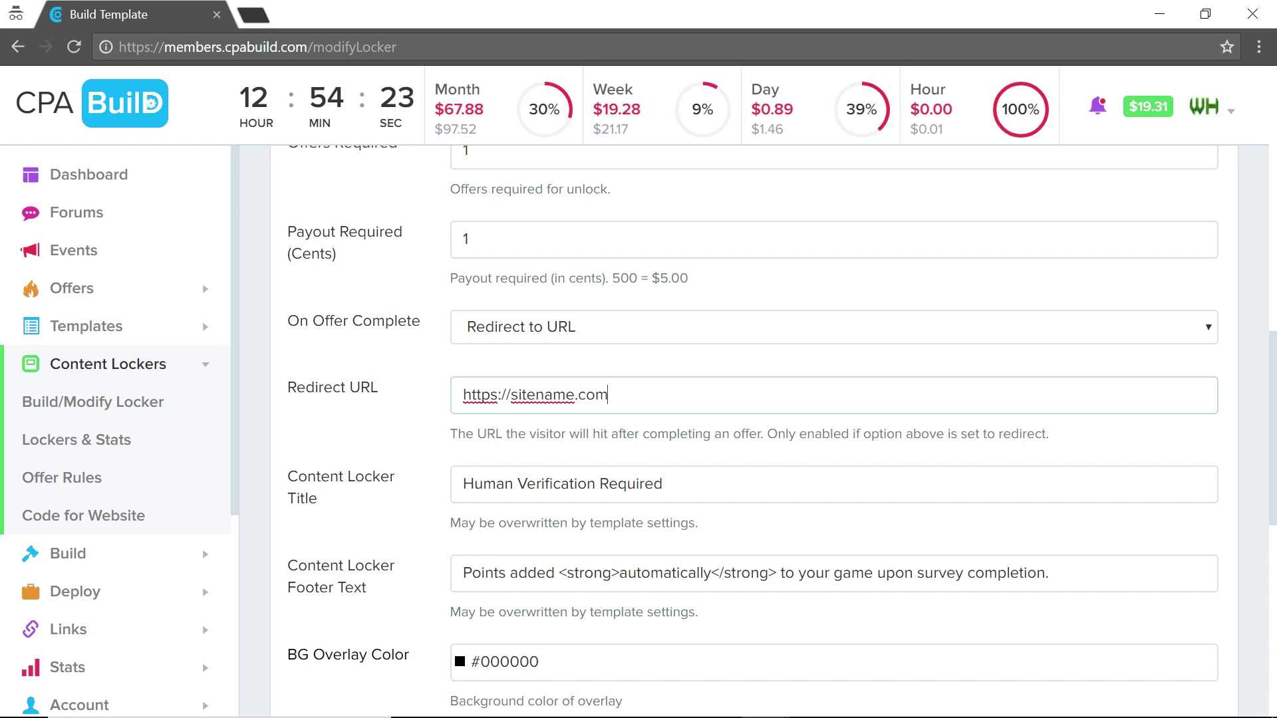
type("/thankyou.html")
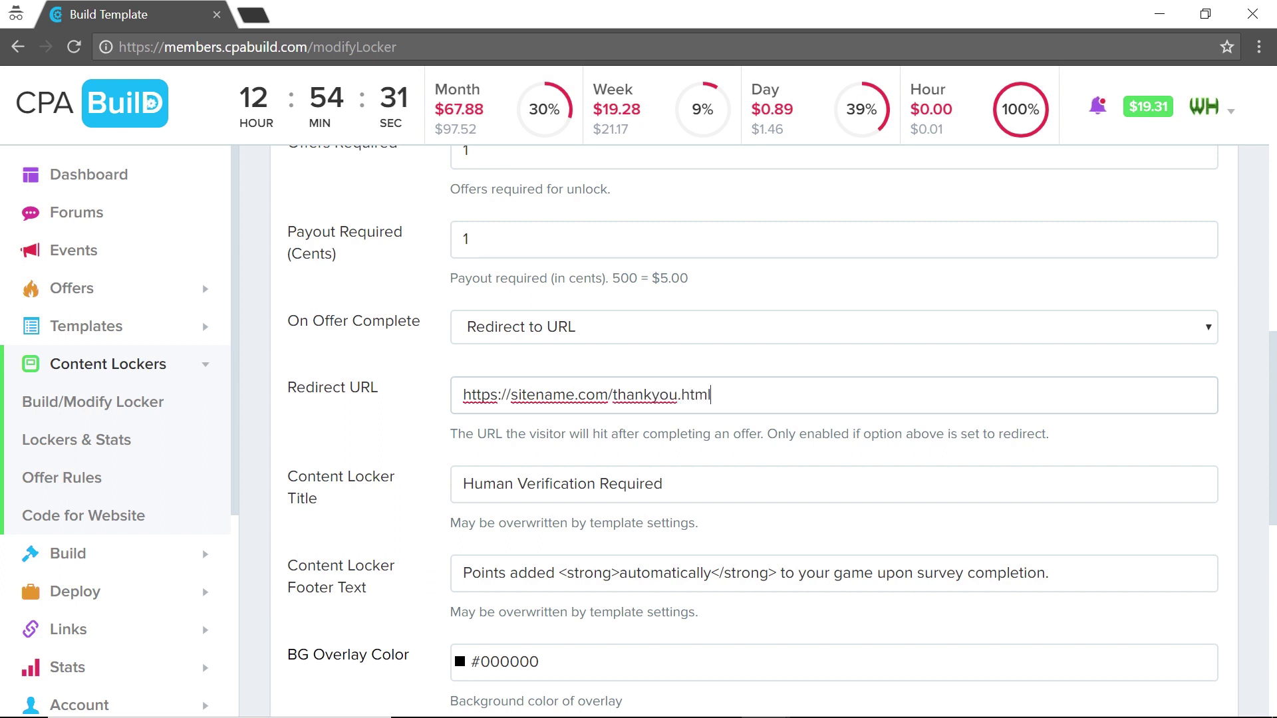
Extend the content locker title to "Human Verification Required For V Bucks".
scroll(752, 426, "down", 1)
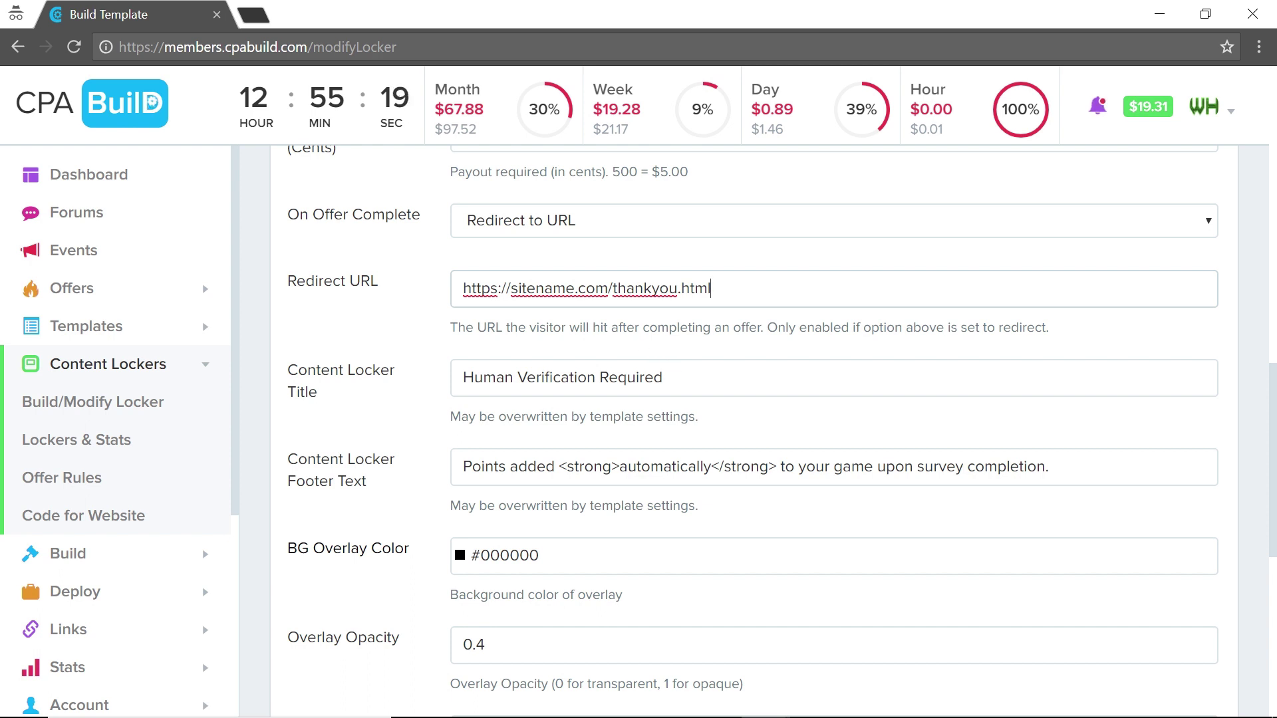
left_click(664, 377)
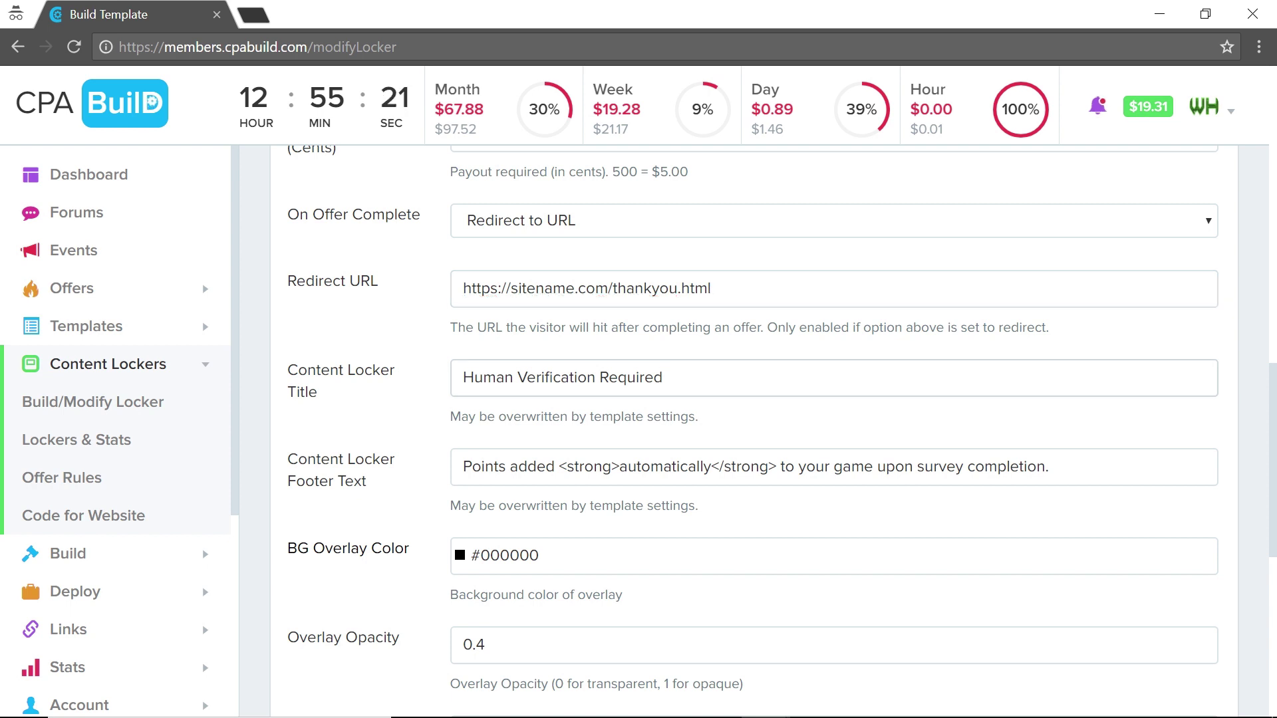
type("Fpr")
key("BackSpace")
type("or V Bucks")
Replace "Points" with "V Bucks are" at the start of the content locker footer text.
scroll(783, 432, "down", 1)
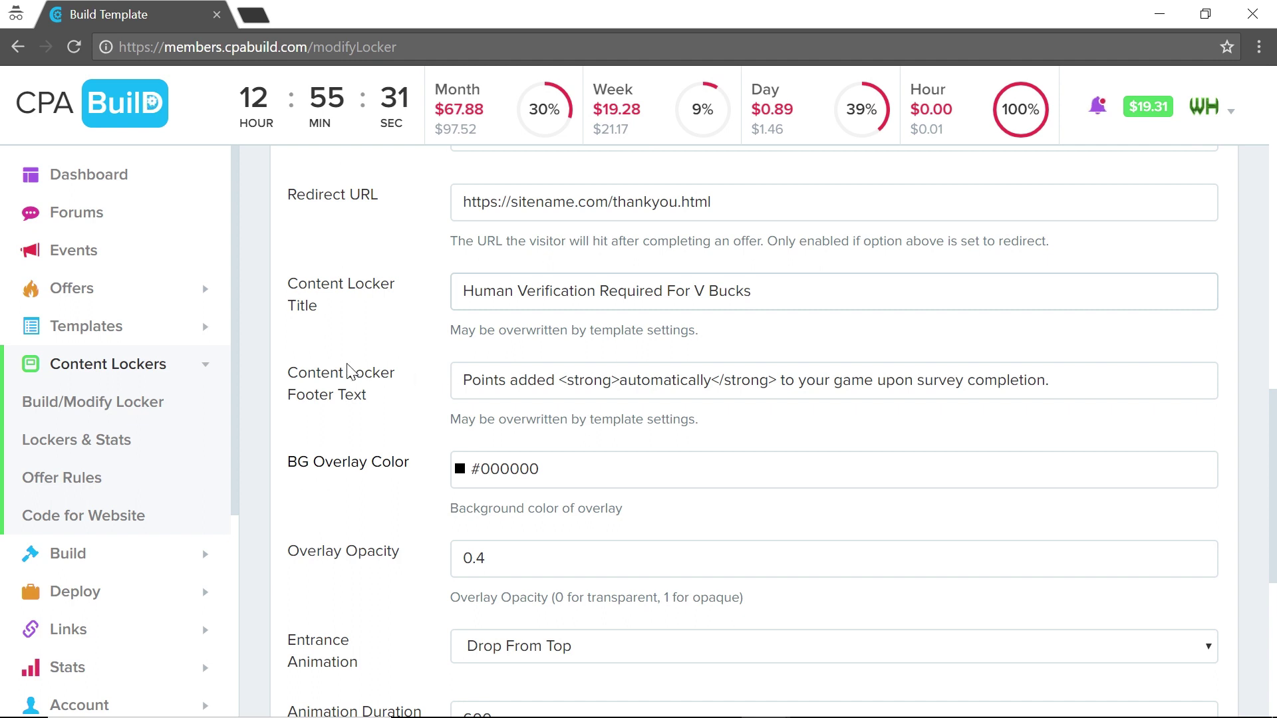
double_click(484, 380)
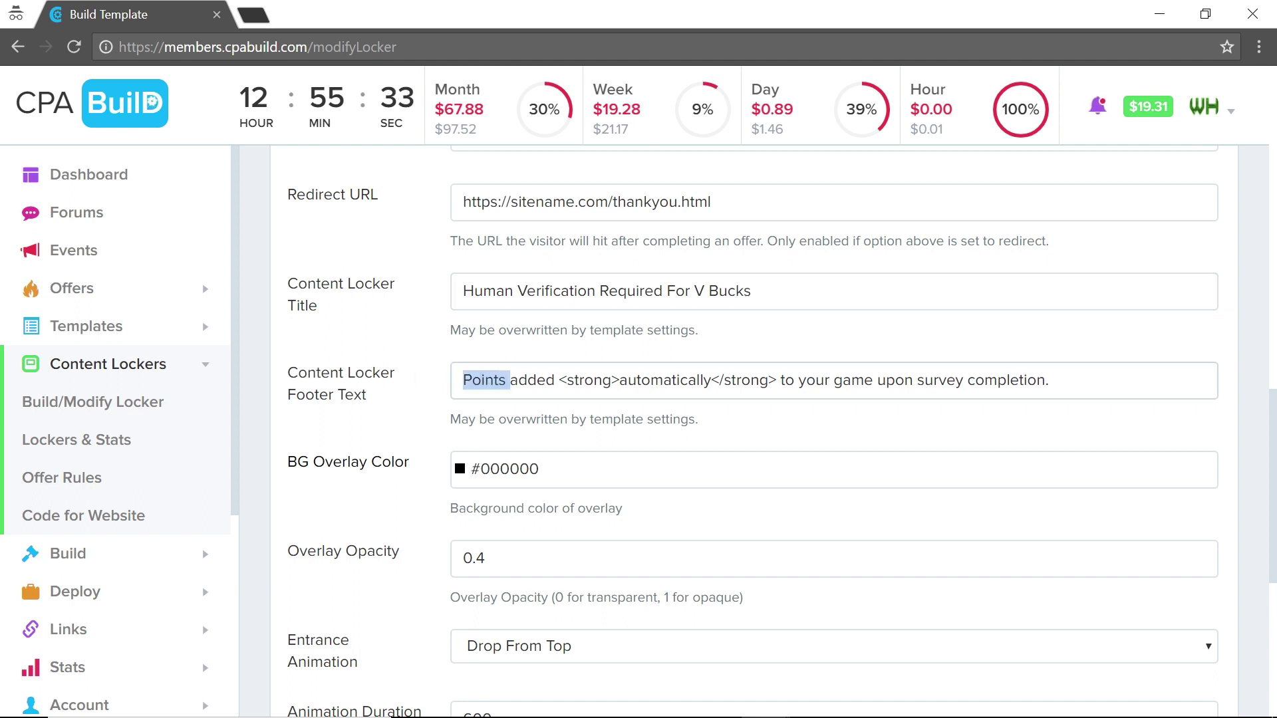
type("V Bucks")
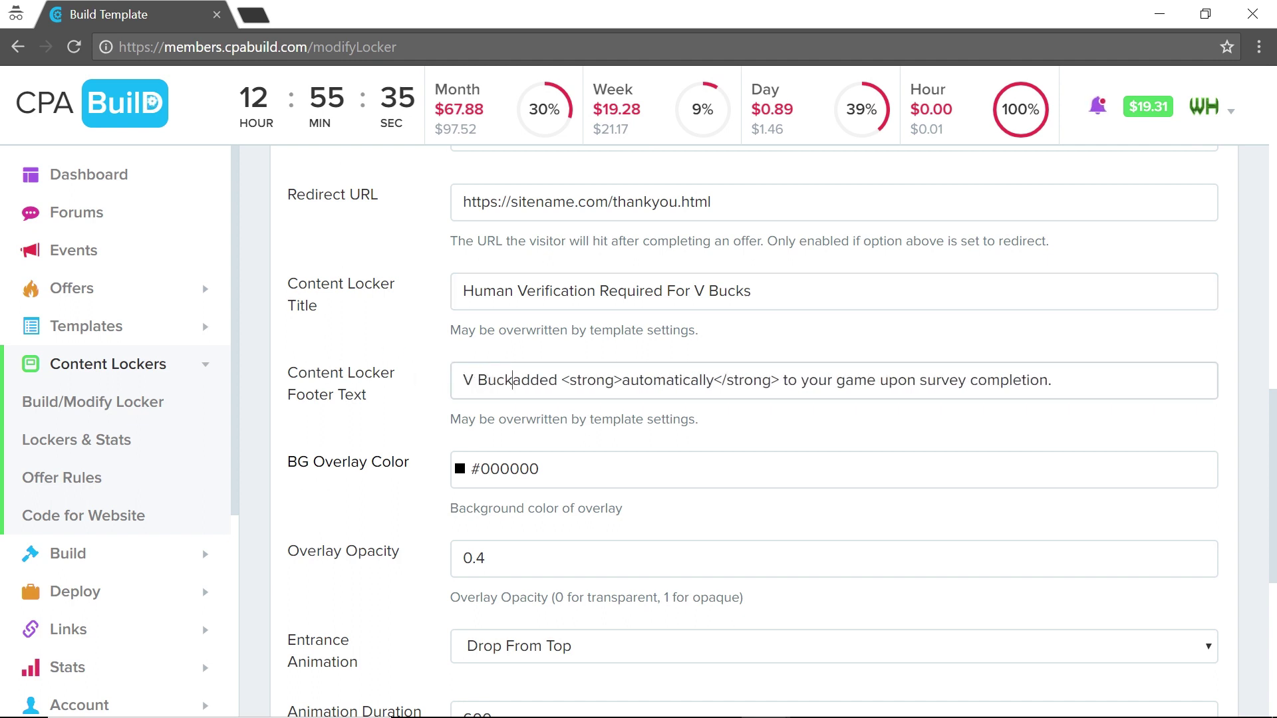
type(" are")
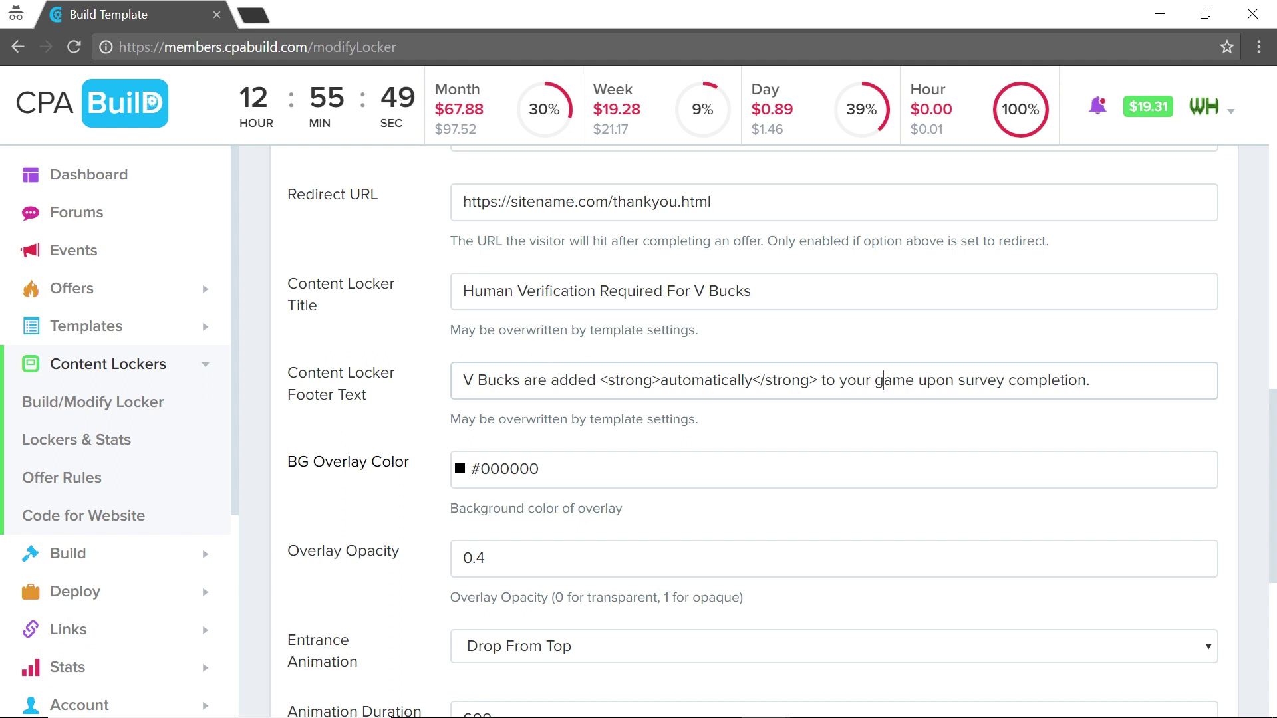
Replace "game" with "Fortnite account" in the content locker footer text.
double_click(895, 380)
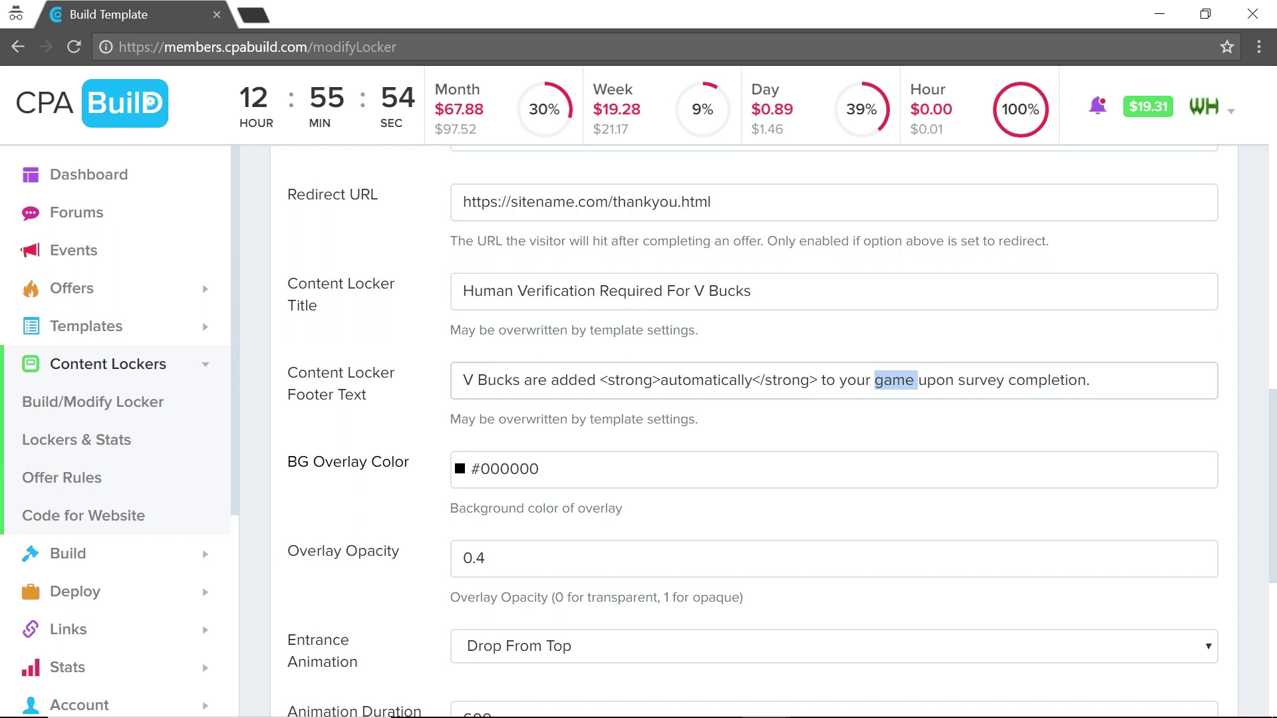
key("BackSpace")
key("BackSpace")
key("BackSpace")
key("BackSpace")
key("BackSpace")
key("BackSpace")
key("BackSpace")
key("BackSpace")
key("BackSpace")
type("to your")
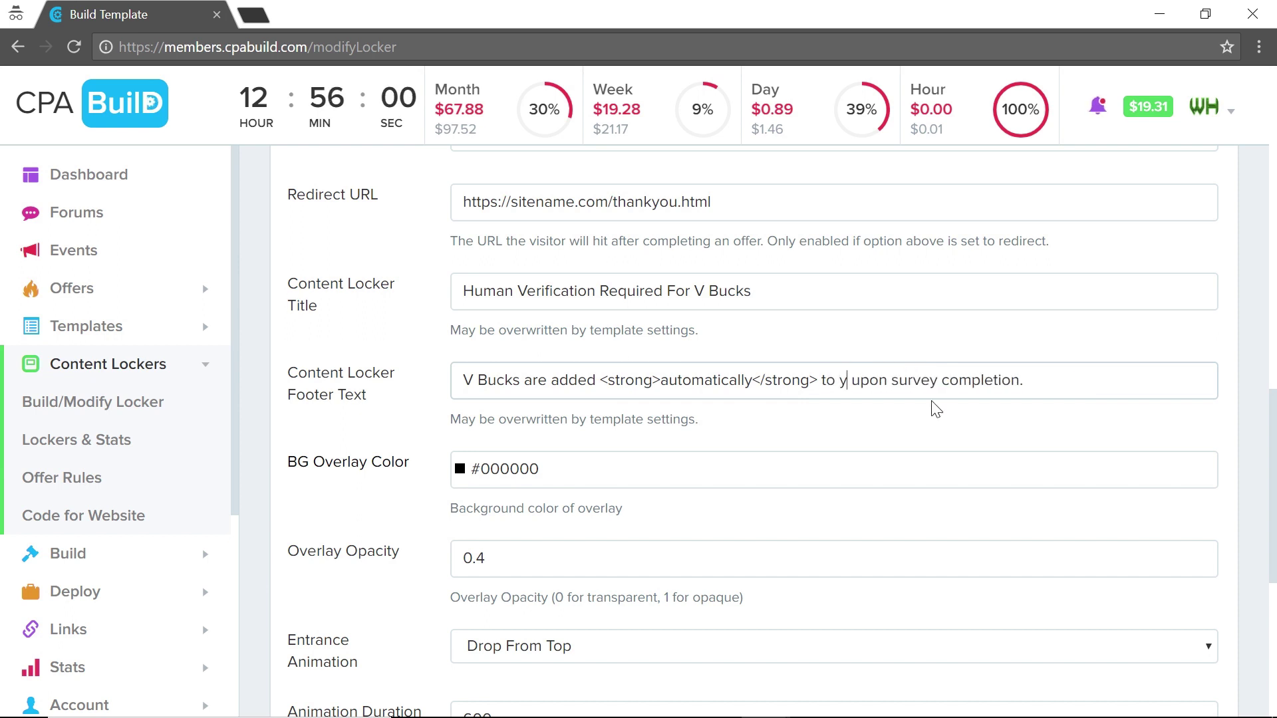
type(" Fort")
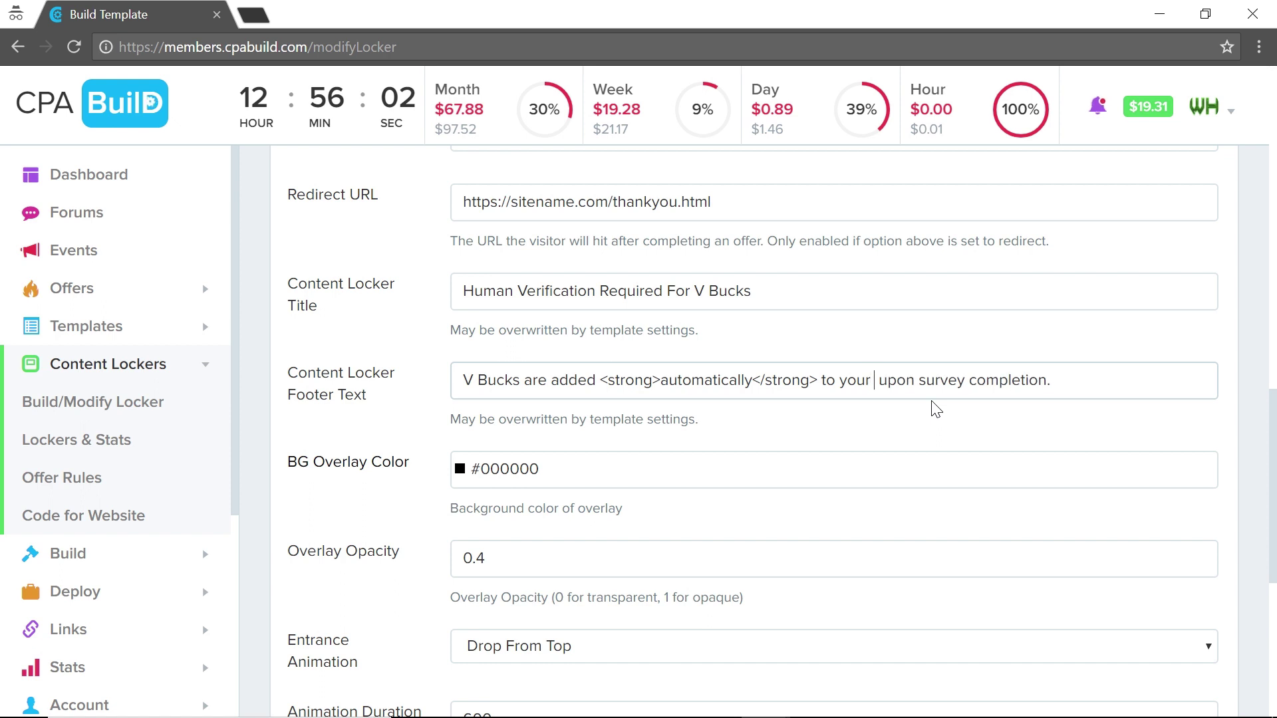
type("nite accou")
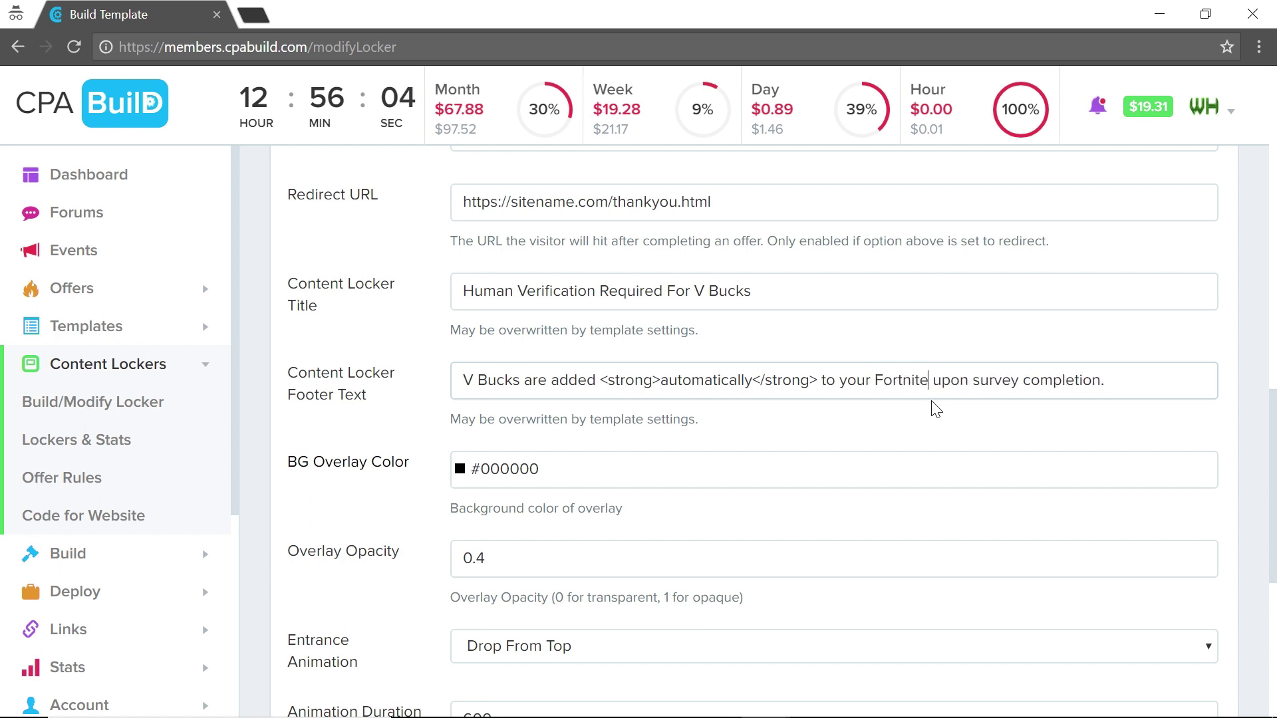
type("nt")
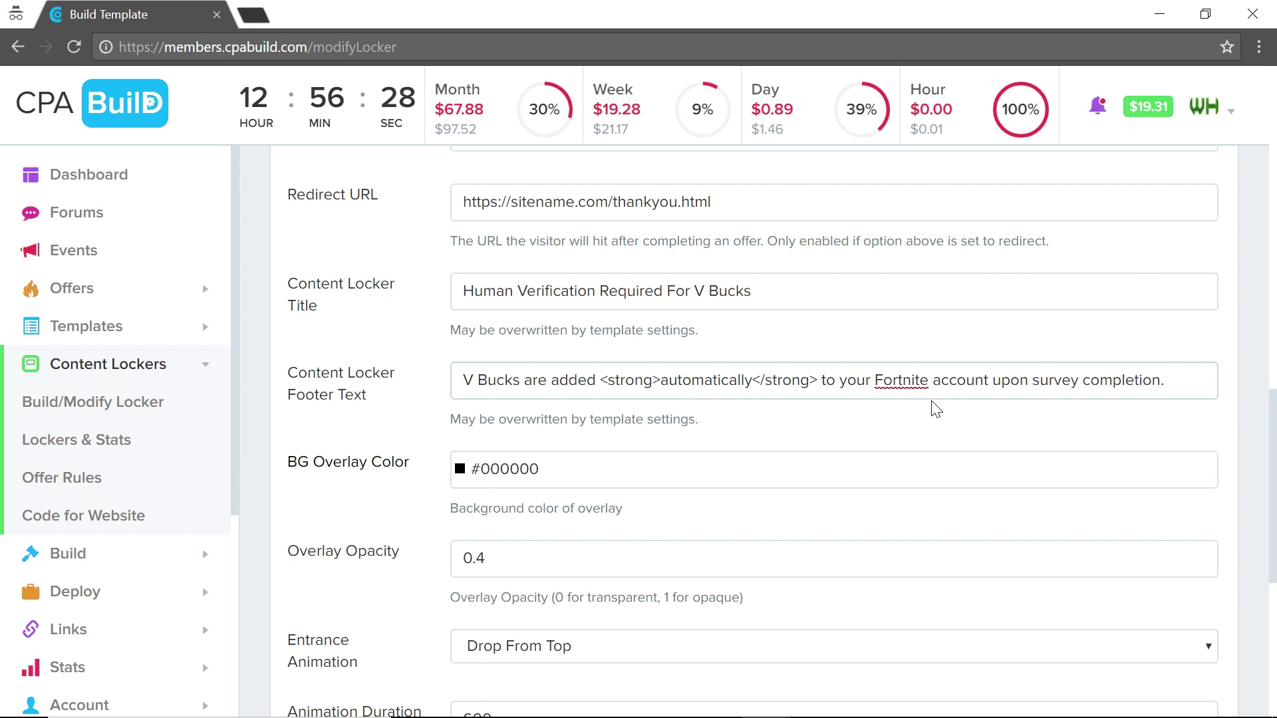
Review the remaining overlay, animation and captcha options, keeping them as they are, and save and preview the V Bucks locker.
scroll(935, 409, "down", 1)
scroll(932, 404, "down", 2)
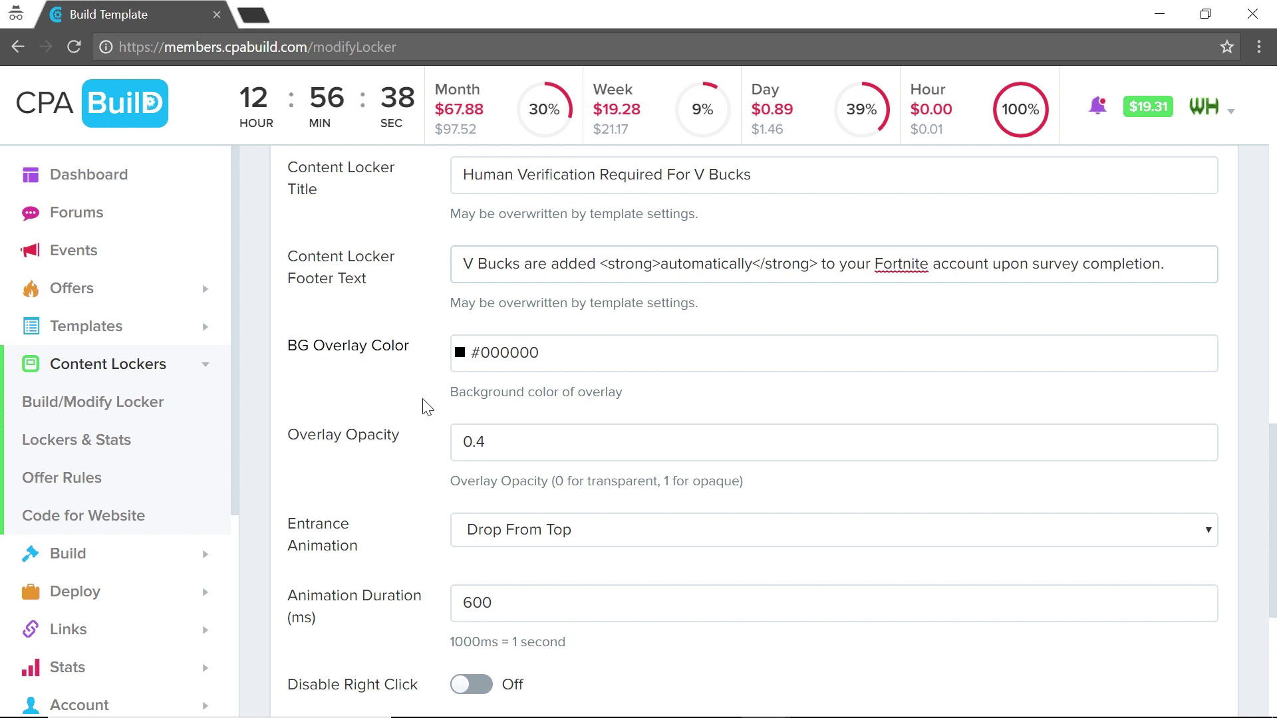
scroll(427, 407, "down", 3)
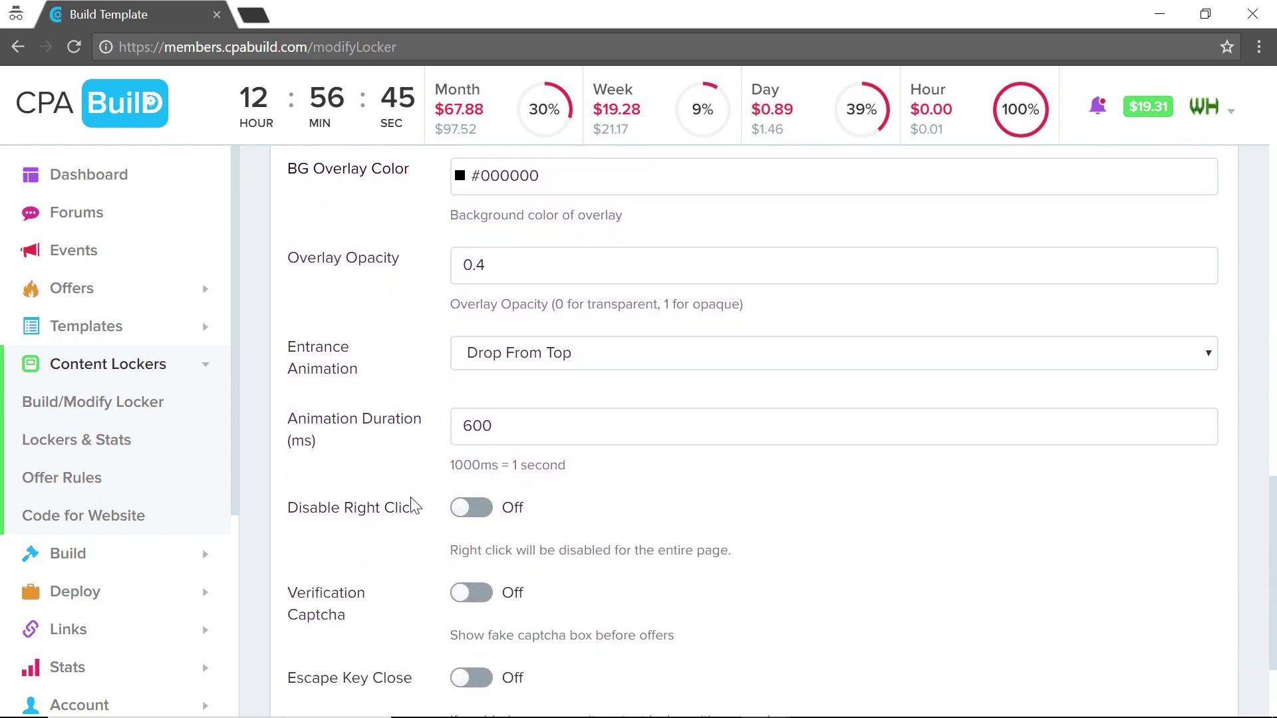
scroll(414, 507, "down", 2)
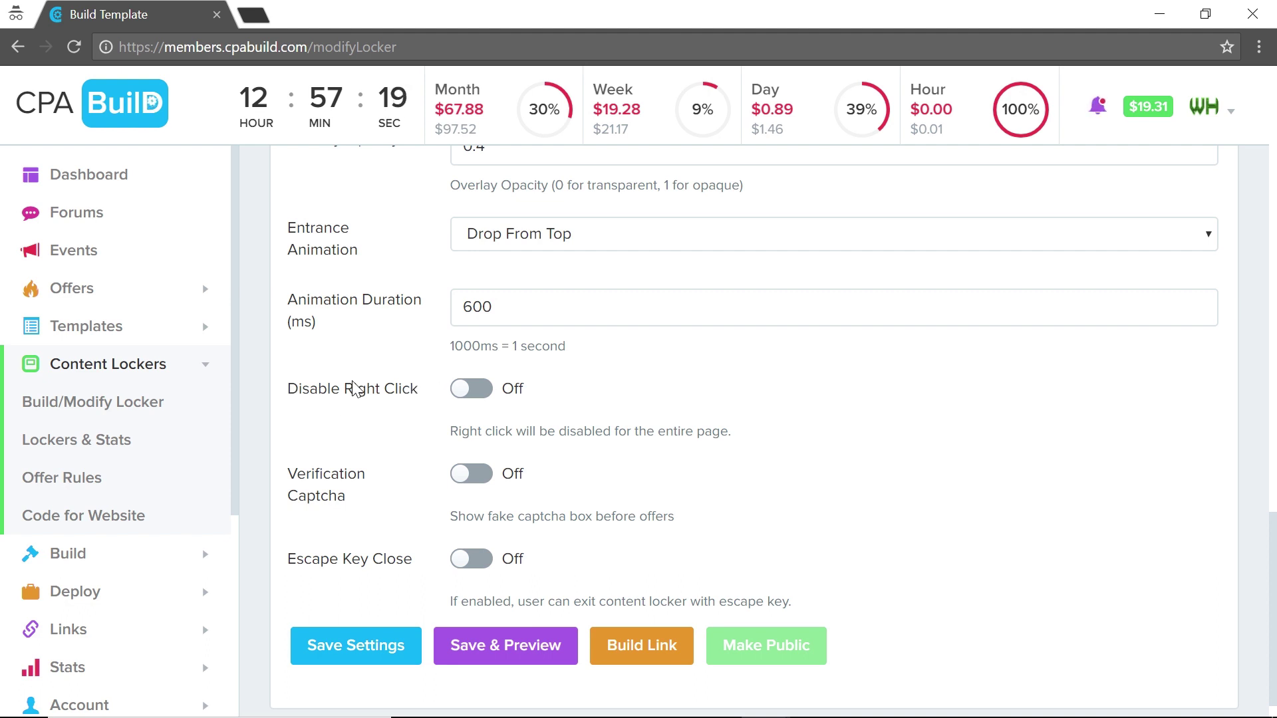
scroll(419, 393, "down", 1)
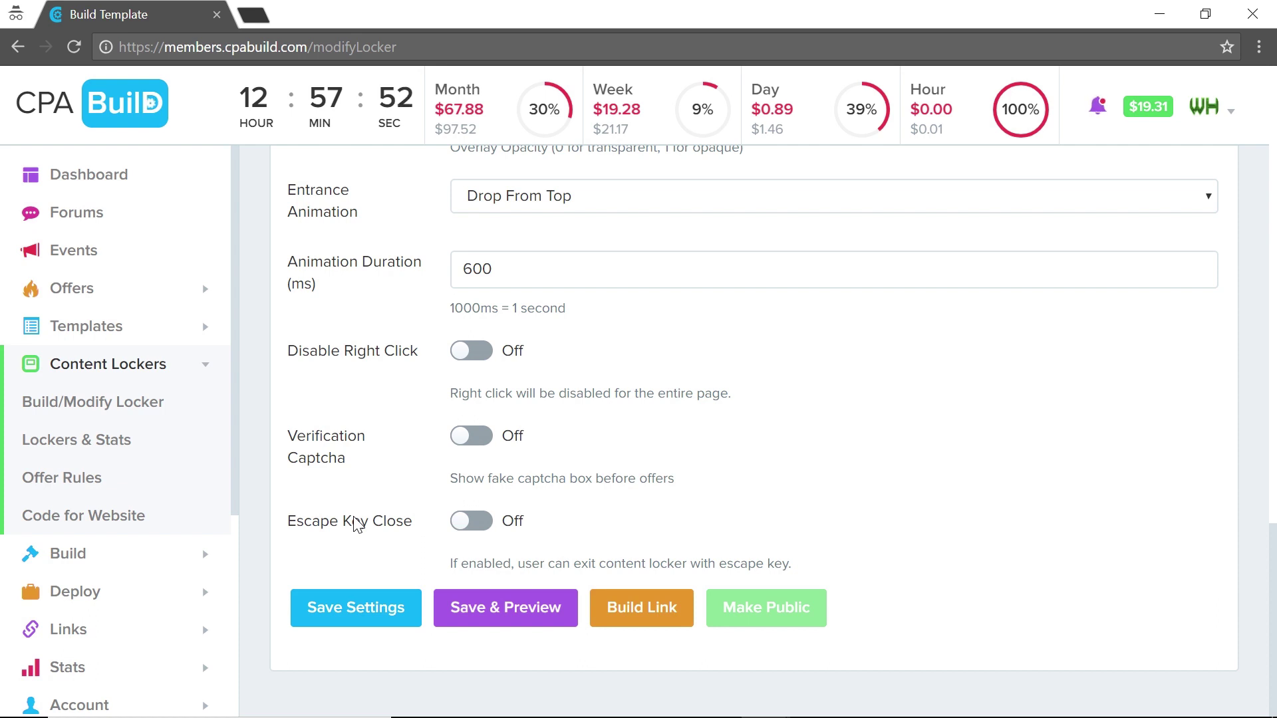
left_click(498, 622)
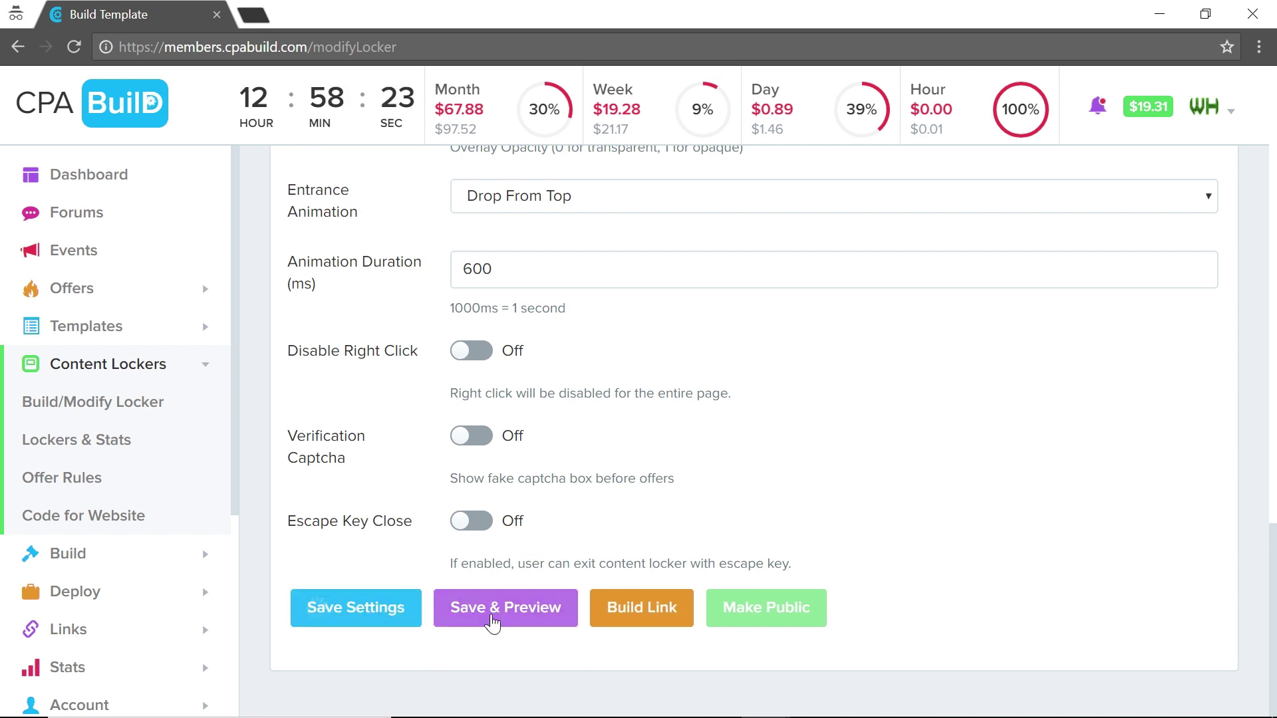
left_click(492, 618)
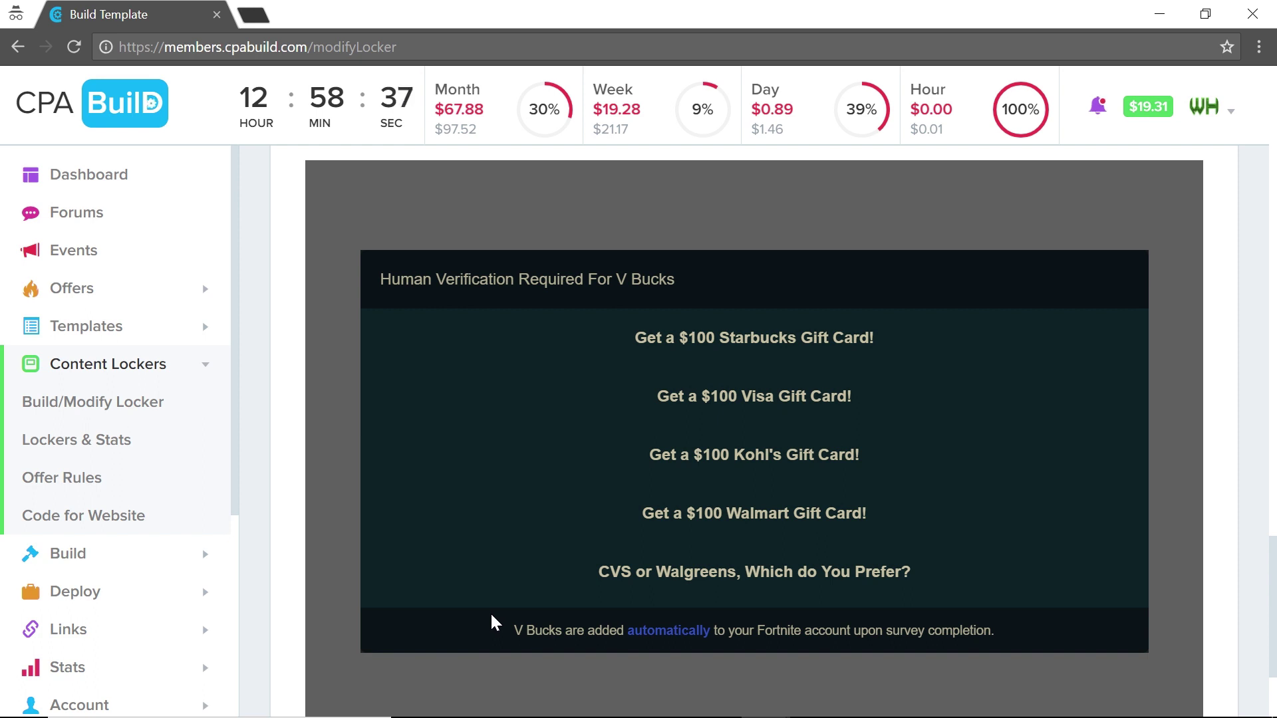
scroll(491, 614, "down", 2)
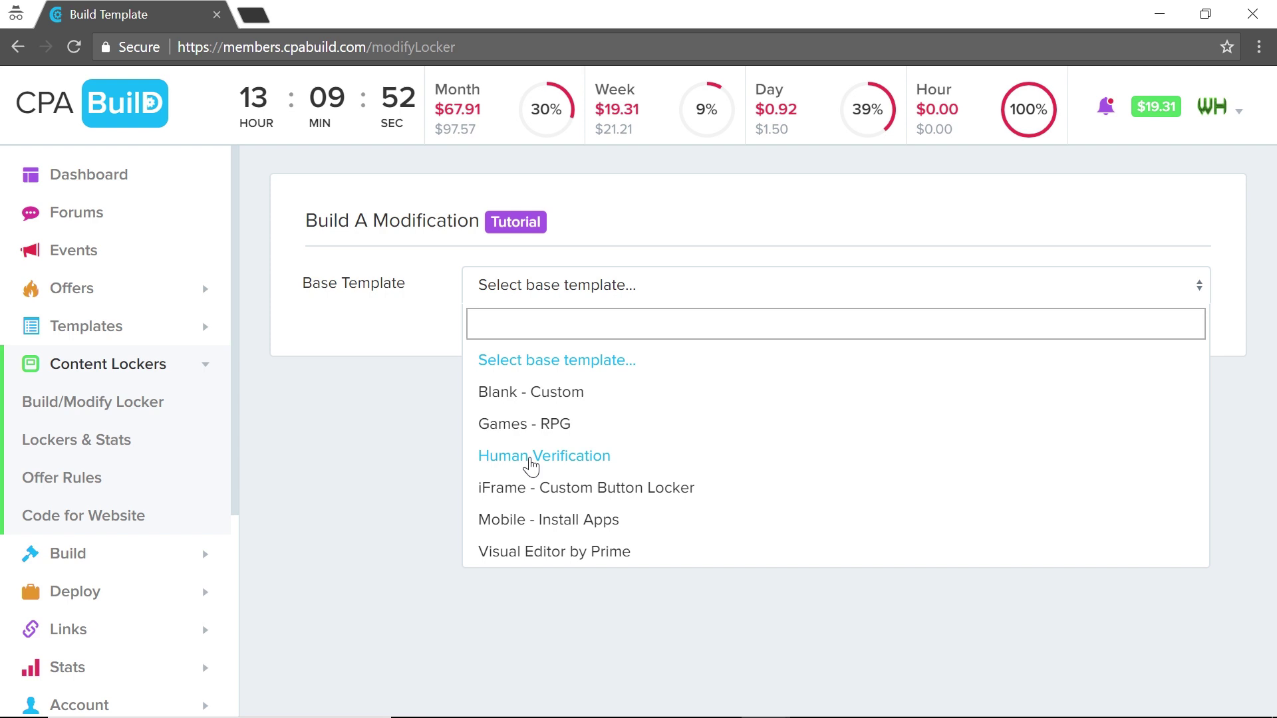
Start a new modification from the Human Verification base template and name it "FORNITE-HV".
left_click(527, 461)
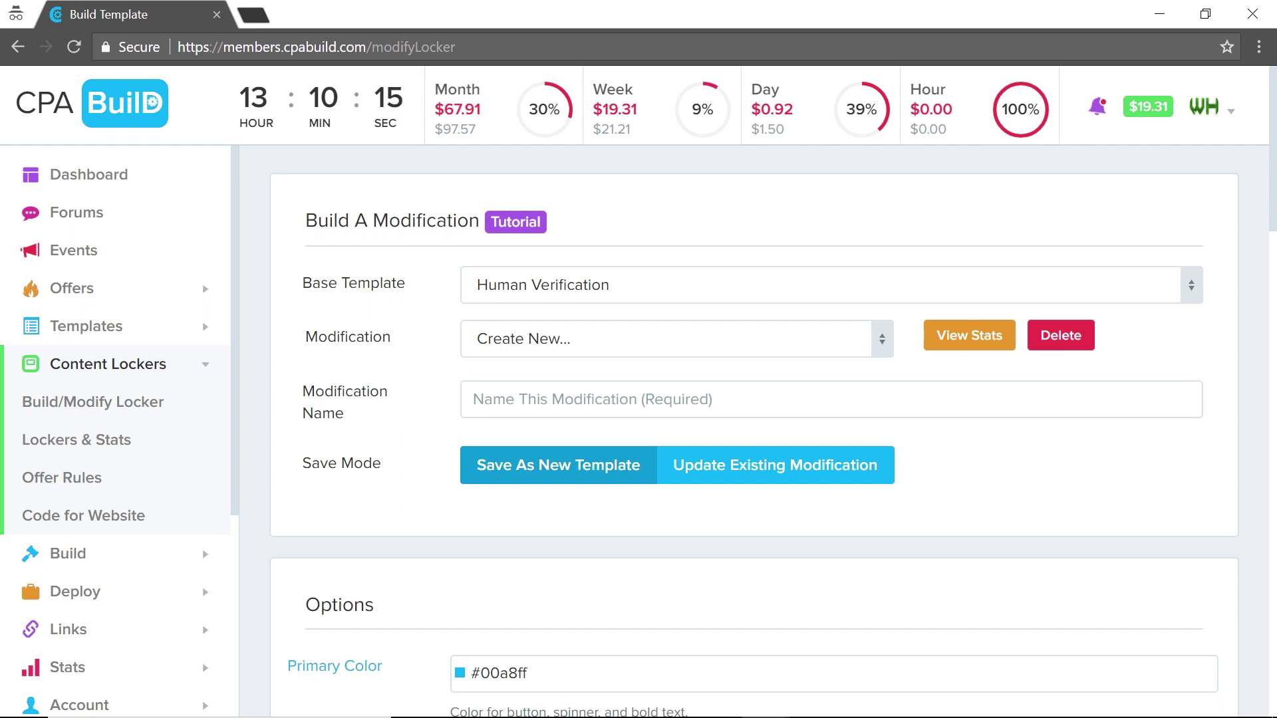
left_click(474, 399)
type("for")
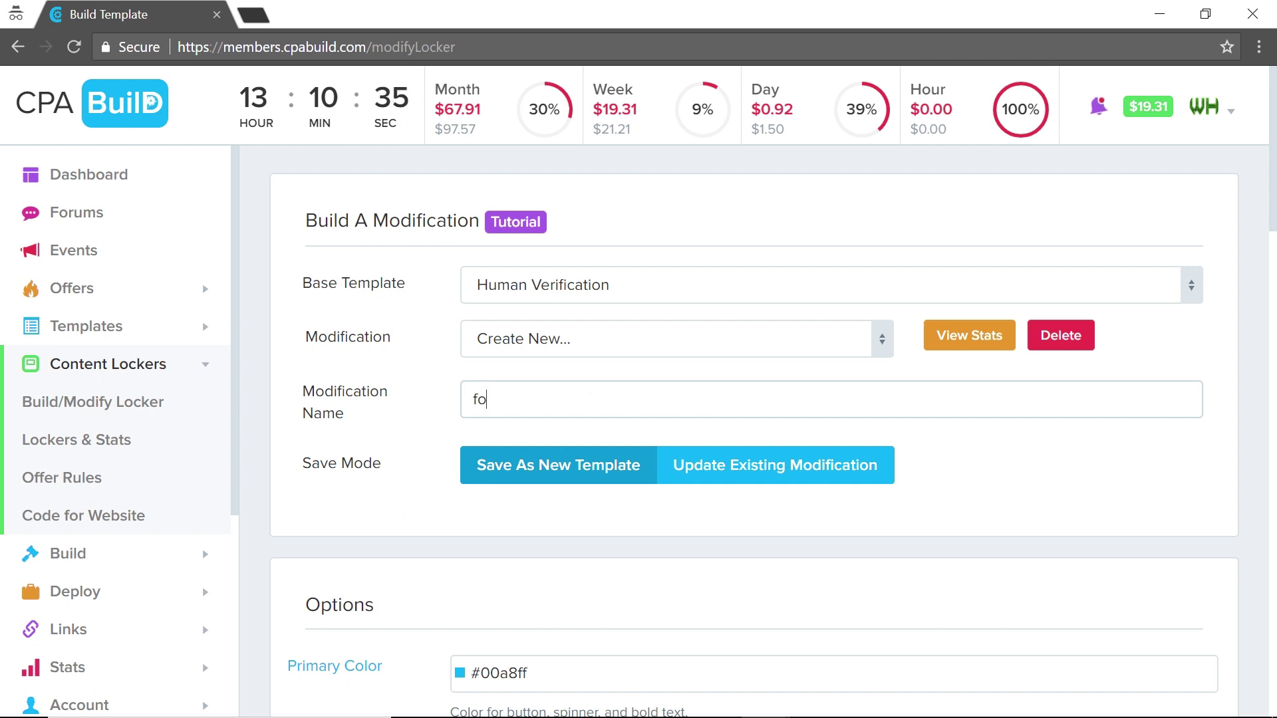
key("BackSpace")
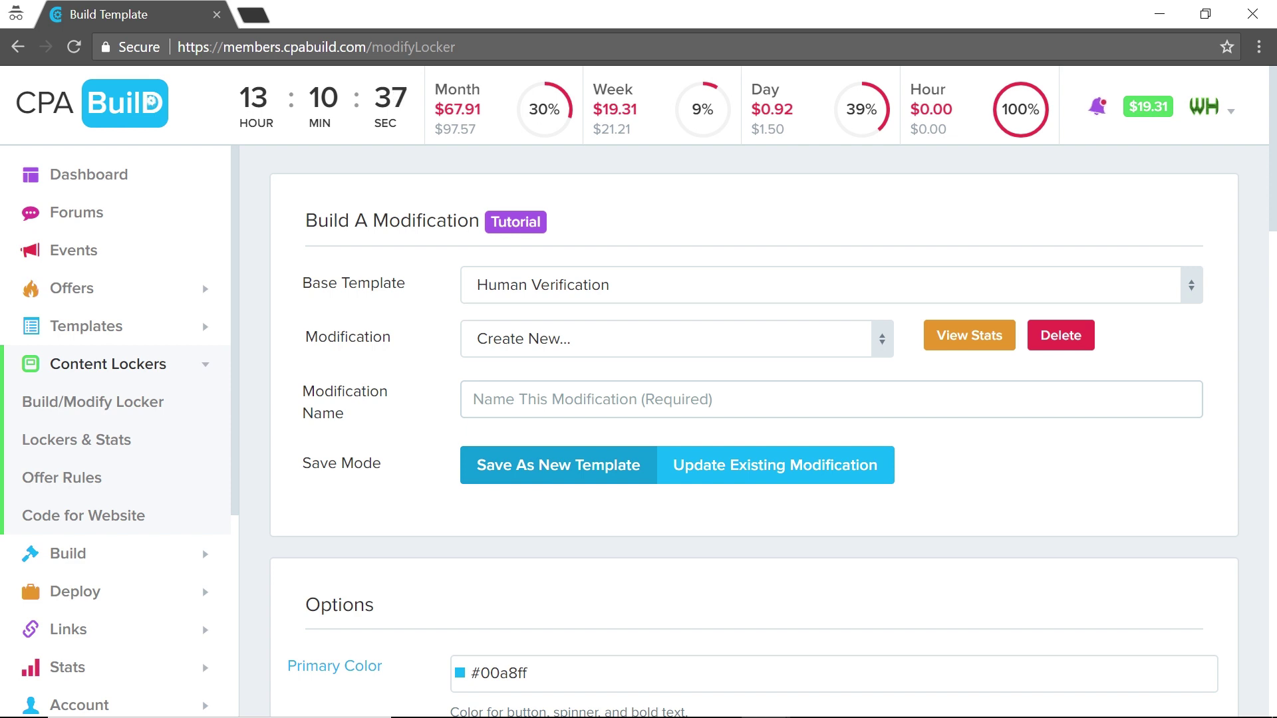
type("FORNITE")
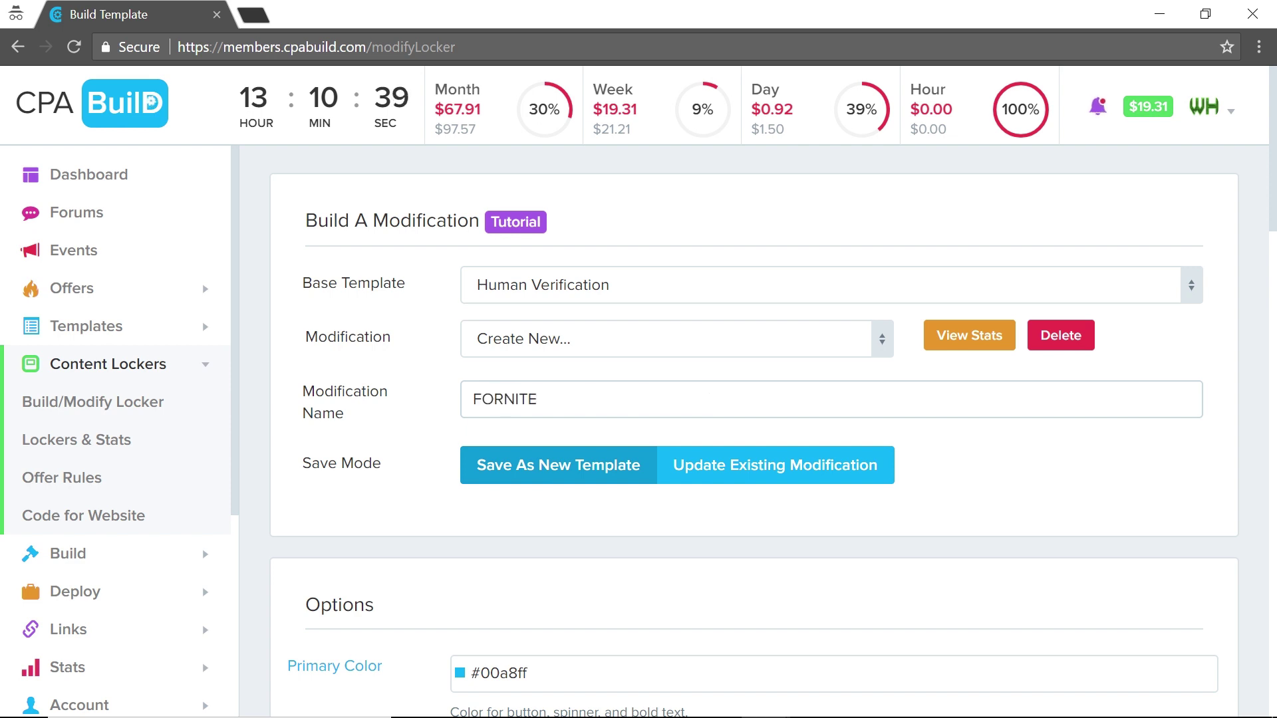
type("-HV")
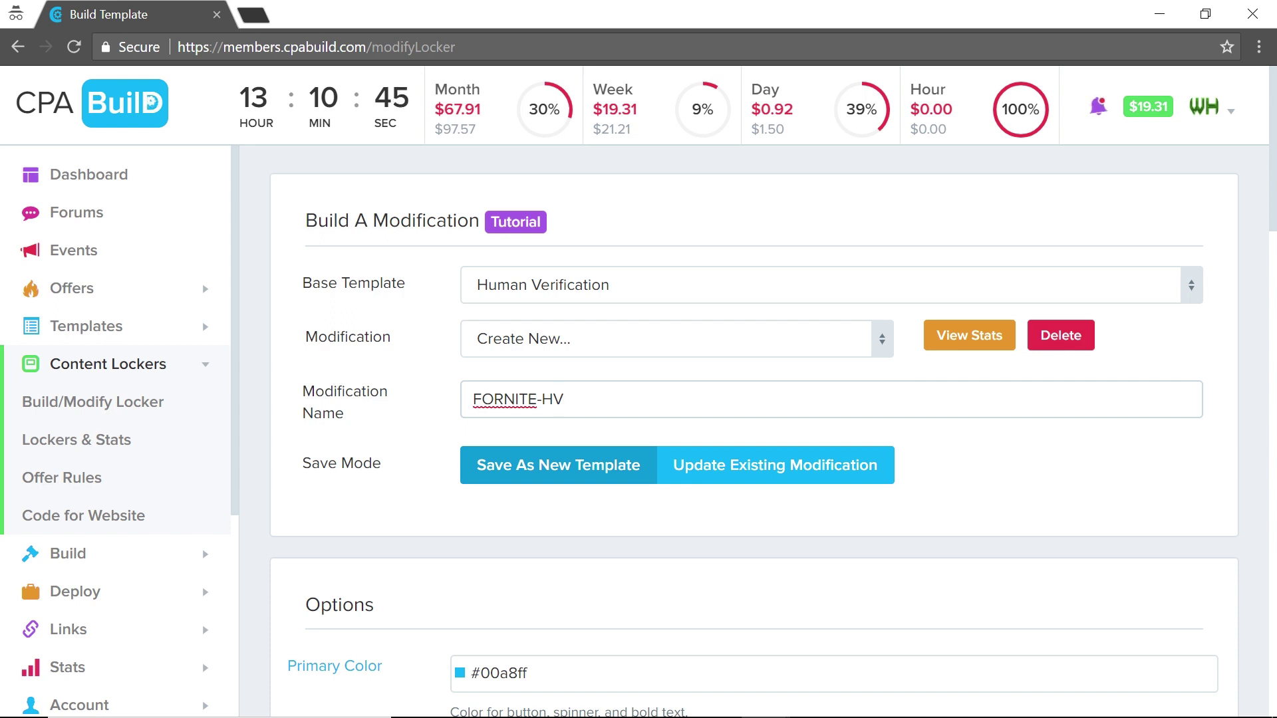
Examine the Human Verification template's options, from colors, font, icon and titles to the captcha, closing and tooltip settings.
scroll(571, 399, "down", 2)
scroll(570, 395, "down", 2)
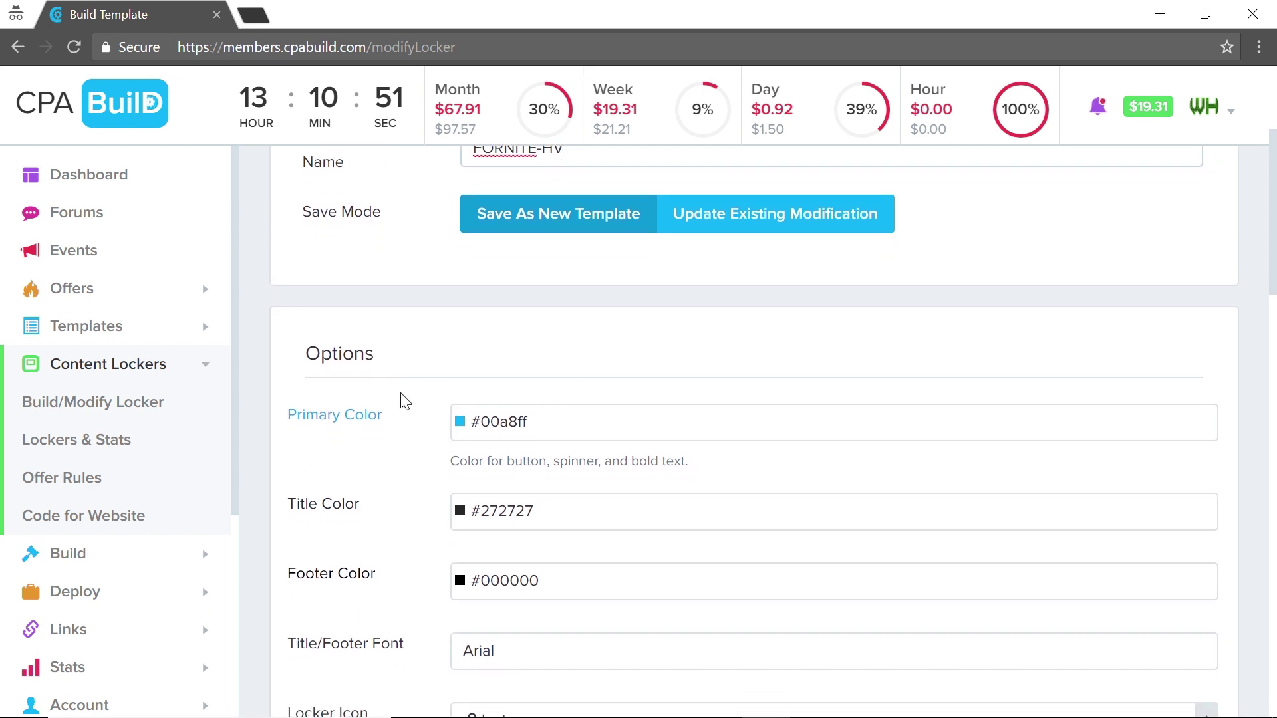
scroll(406, 401, "down", 1)
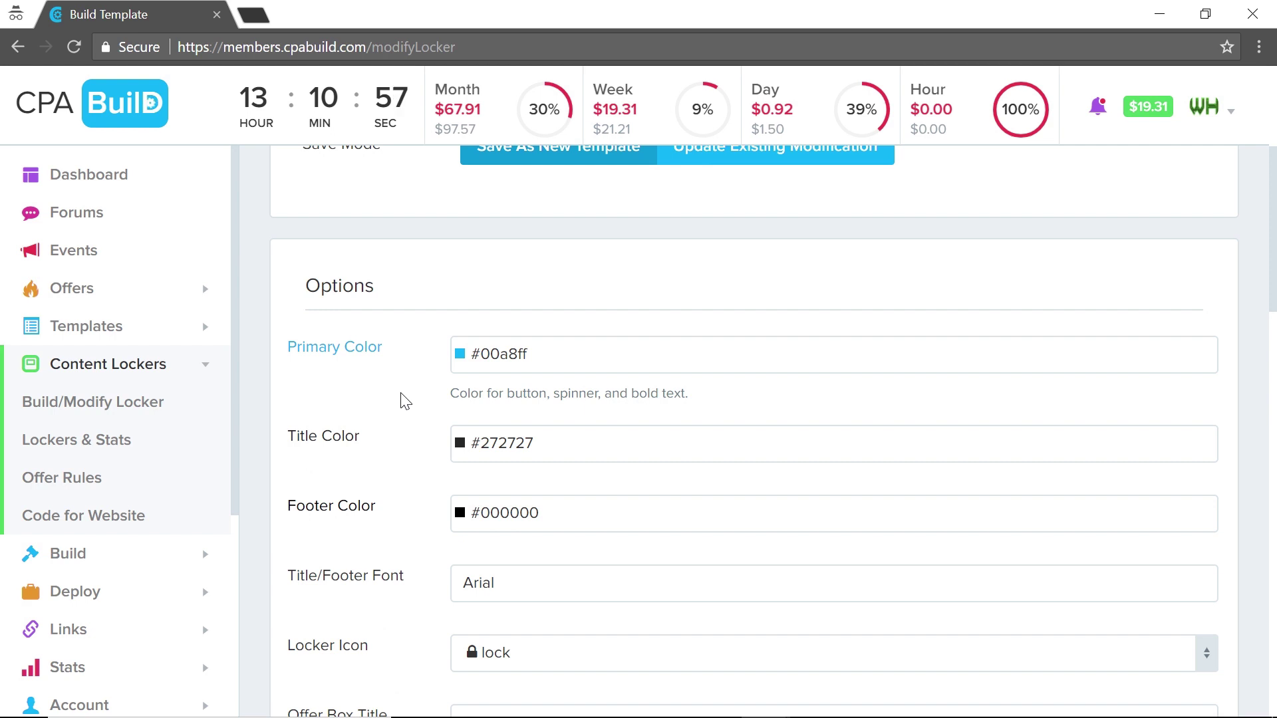
scroll(406, 401, "down", 1)
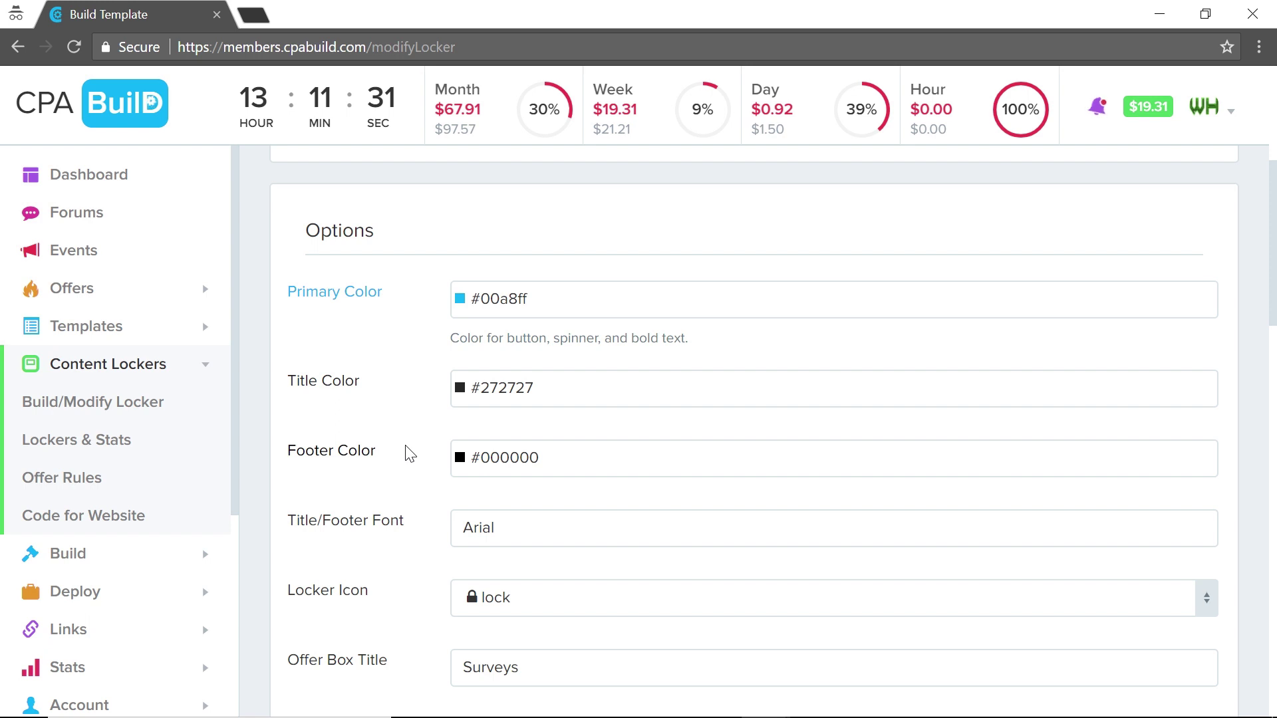
scroll(408, 454, "down", 1)
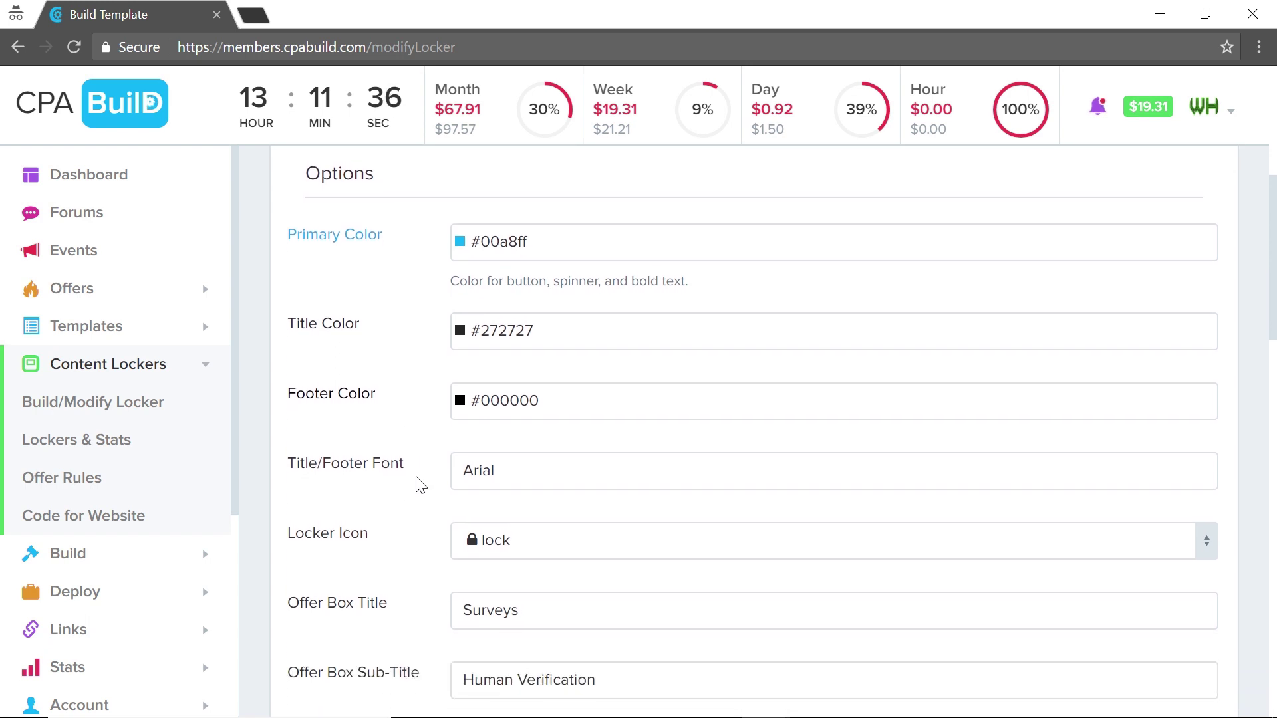
scroll(420, 484, "down", 1)
scroll(420, 484, "down", 1)
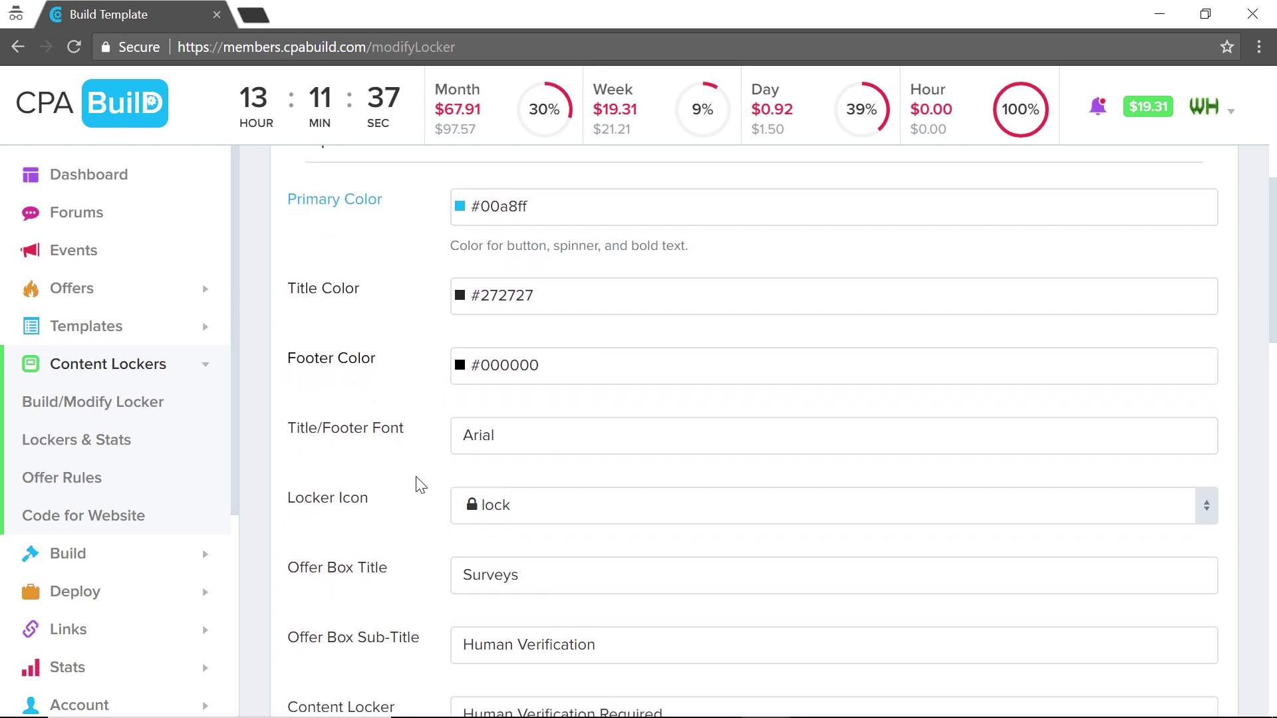
scroll(420, 484, "up", 1)
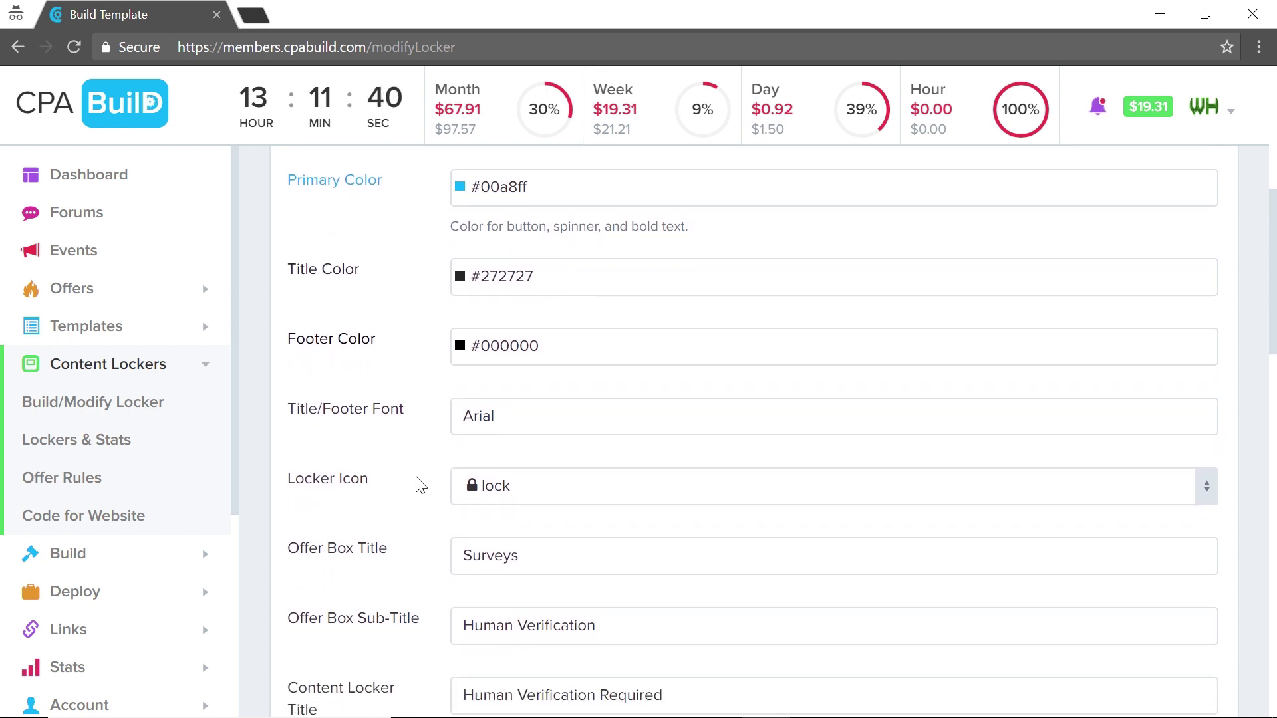
scroll(420, 484, "down", 1)
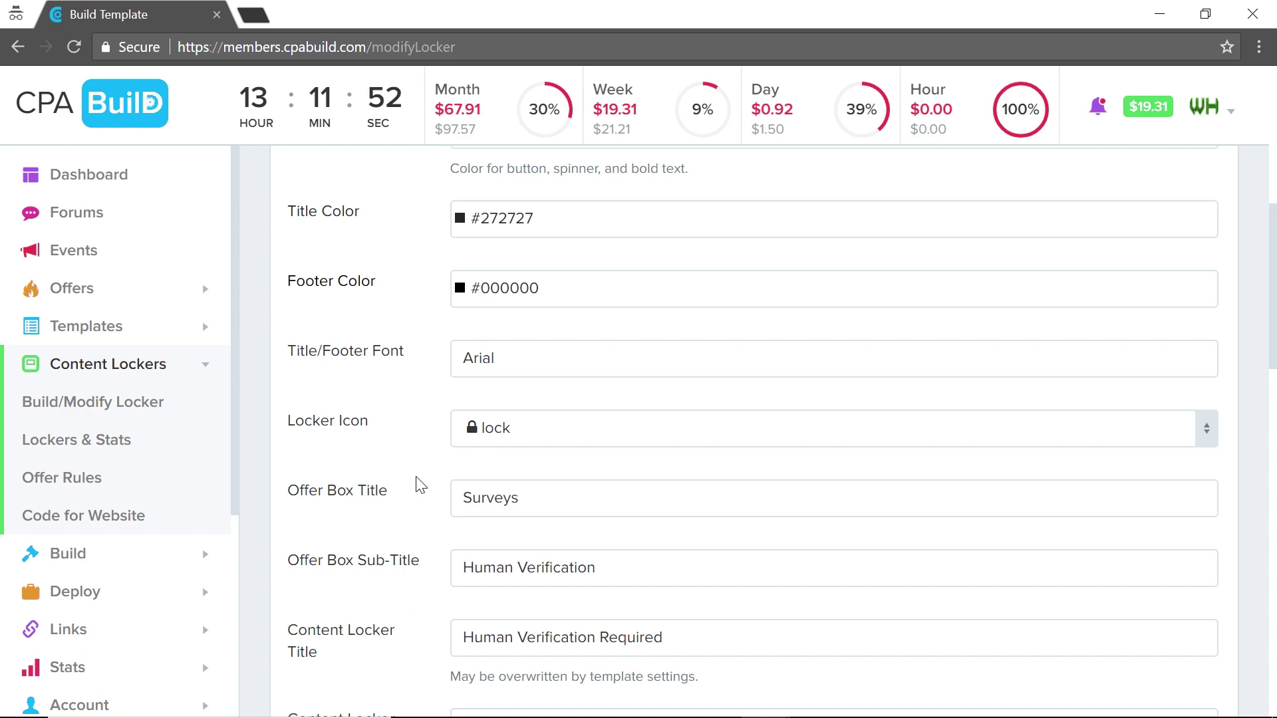
scroll(420, 485, "down", 15)
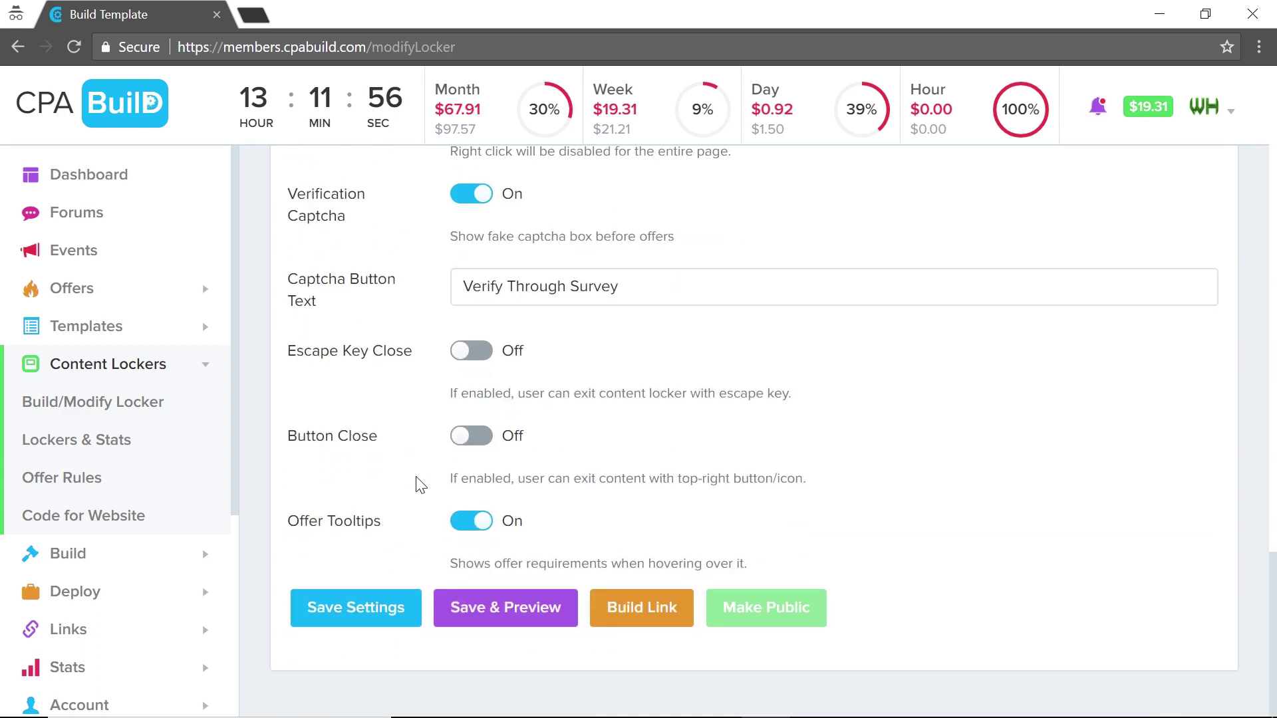
scroll(371, 322, "up", 10)
scroll(373, 323, "up", 10)
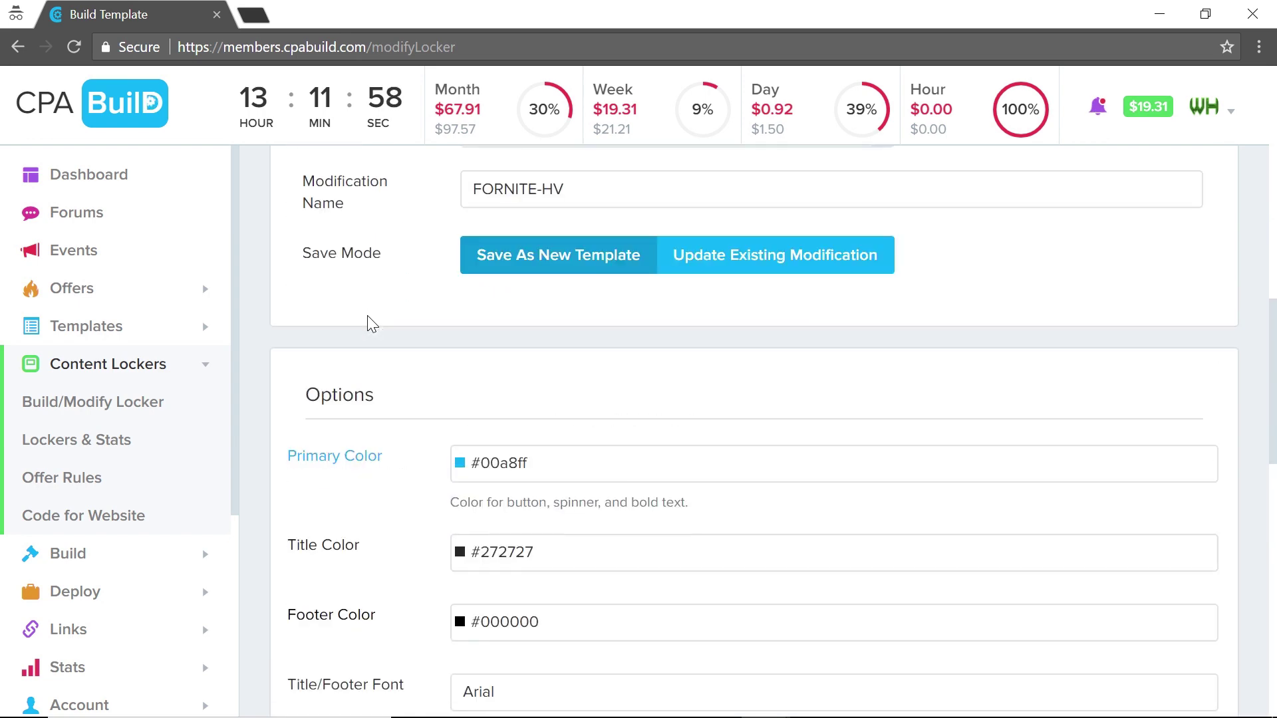
scroll(372, 324, "down", 2)
scroll(370, 323, "down", 2)
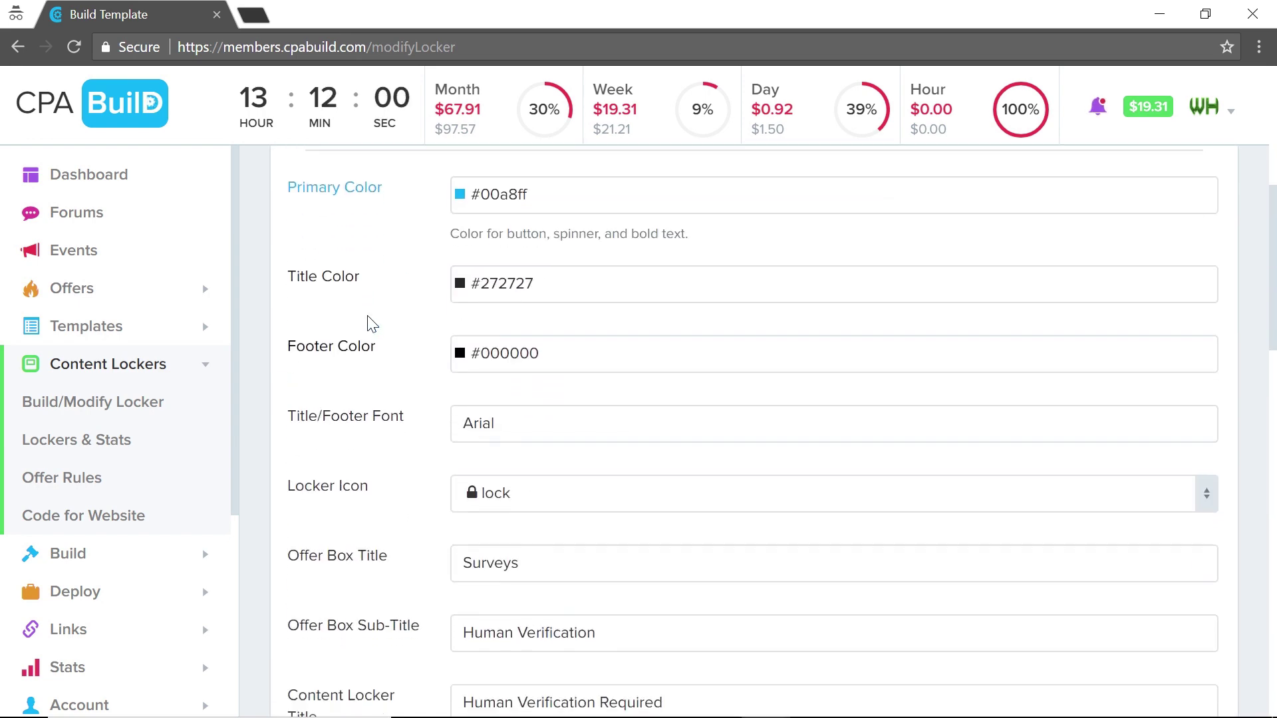
scroll(370, 323, "down", 2)
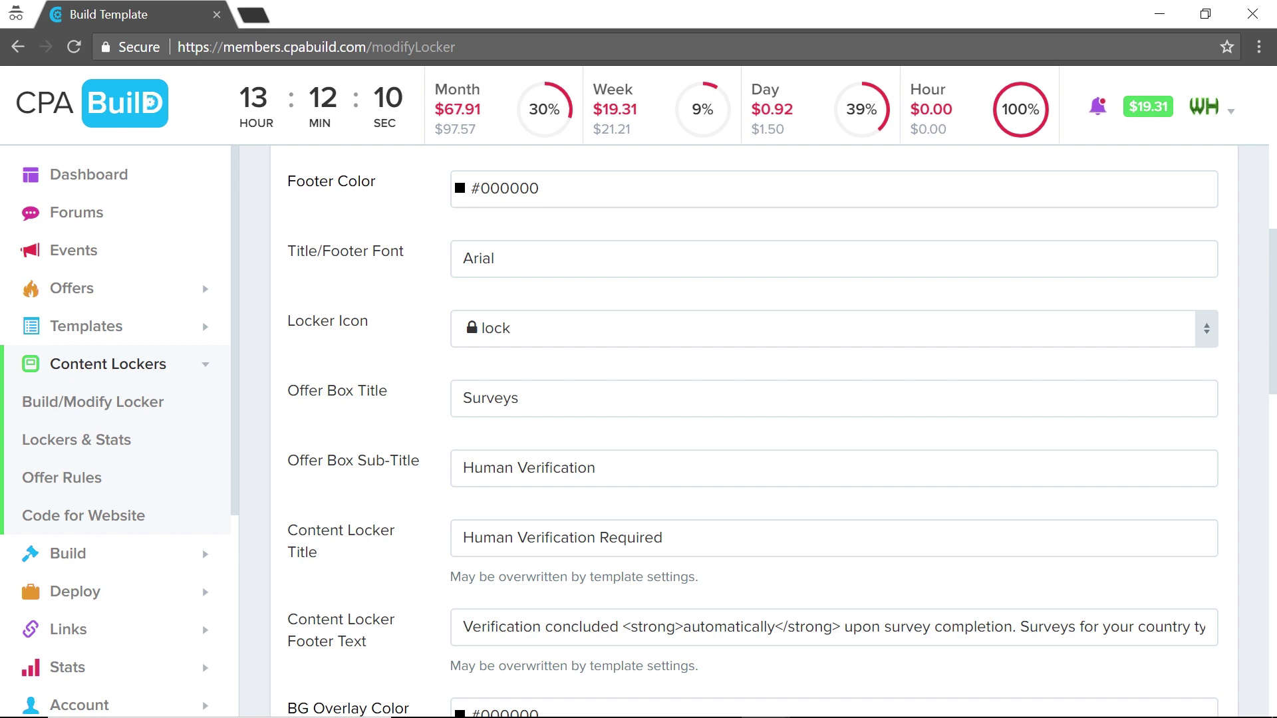
scroll(384, 562, "down", 1)
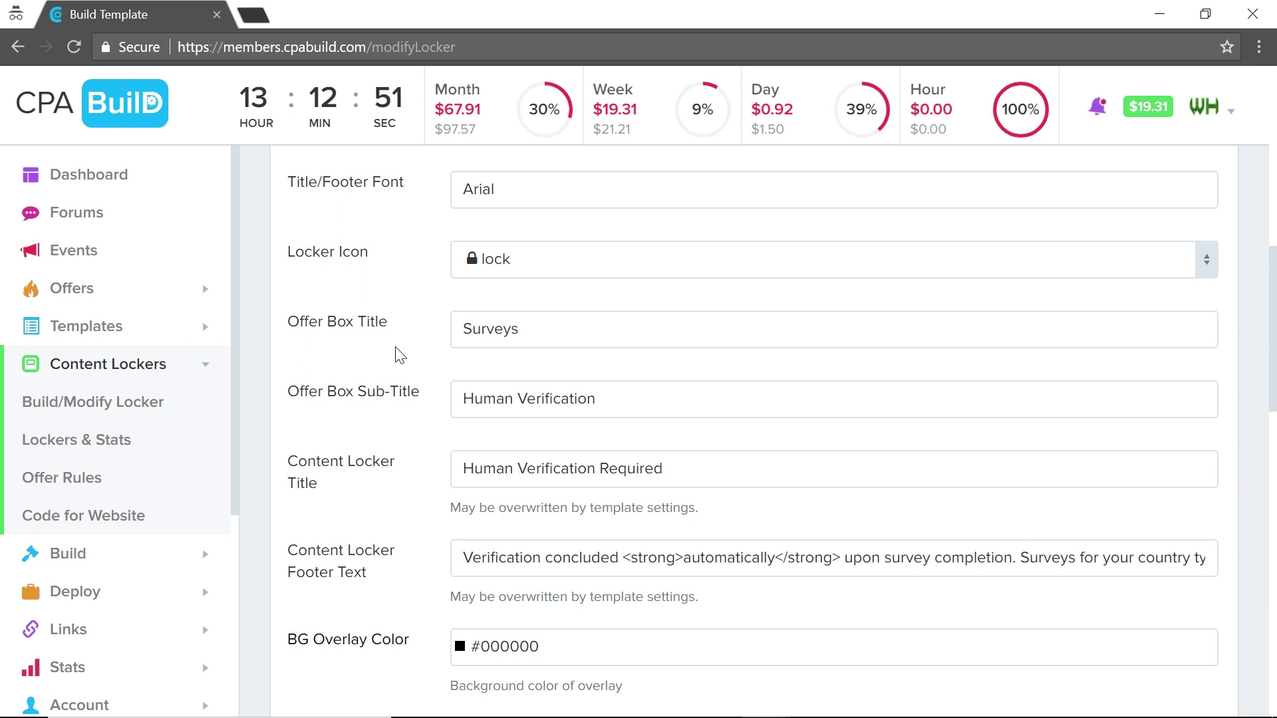
Save and preview the FORNITE-HV locker, and go through its captcha to inspect the offer box title and sub-title.
scroll(396, 353, "down", 3)
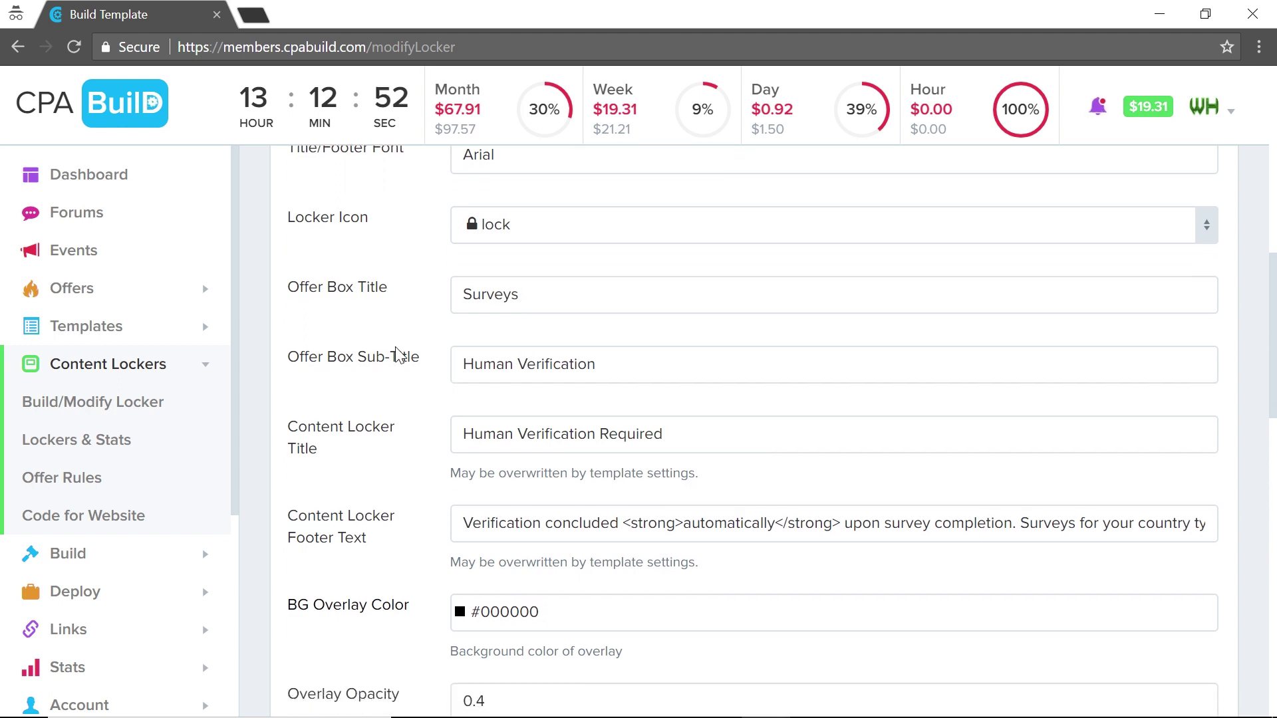
scroll(396, 353, "down", 10)
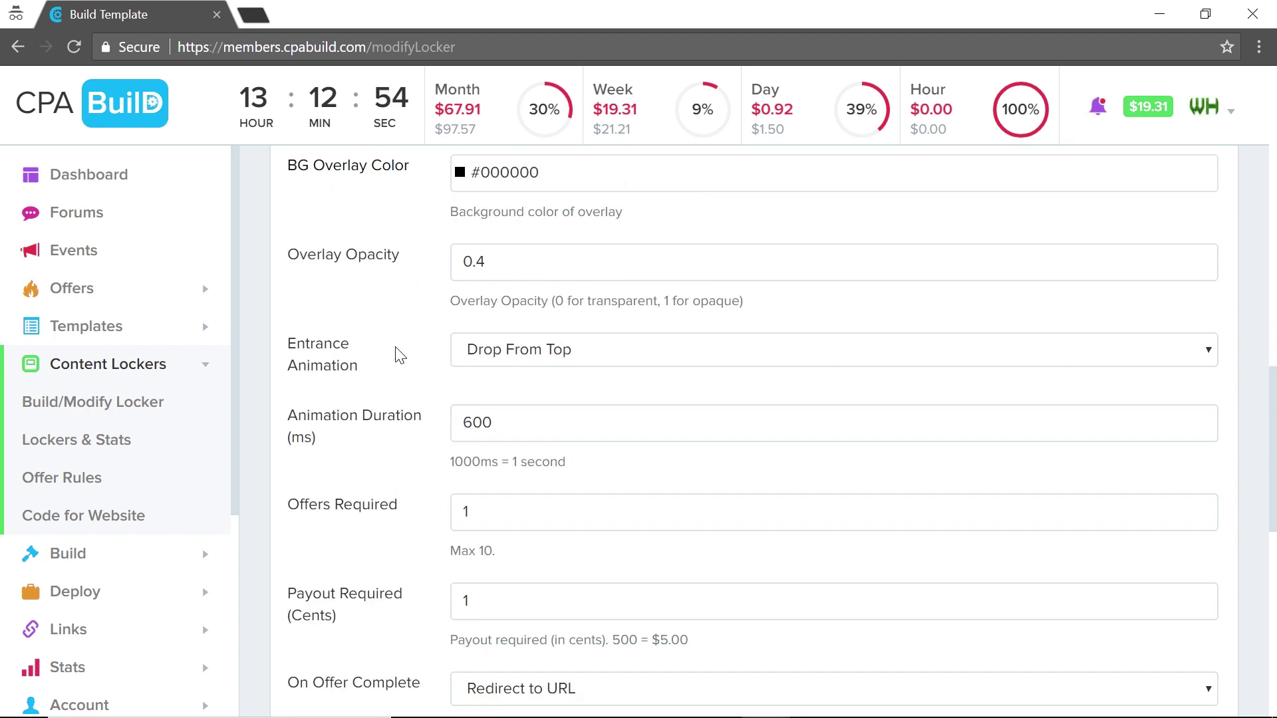
scroll(399, 354, "down", 6)
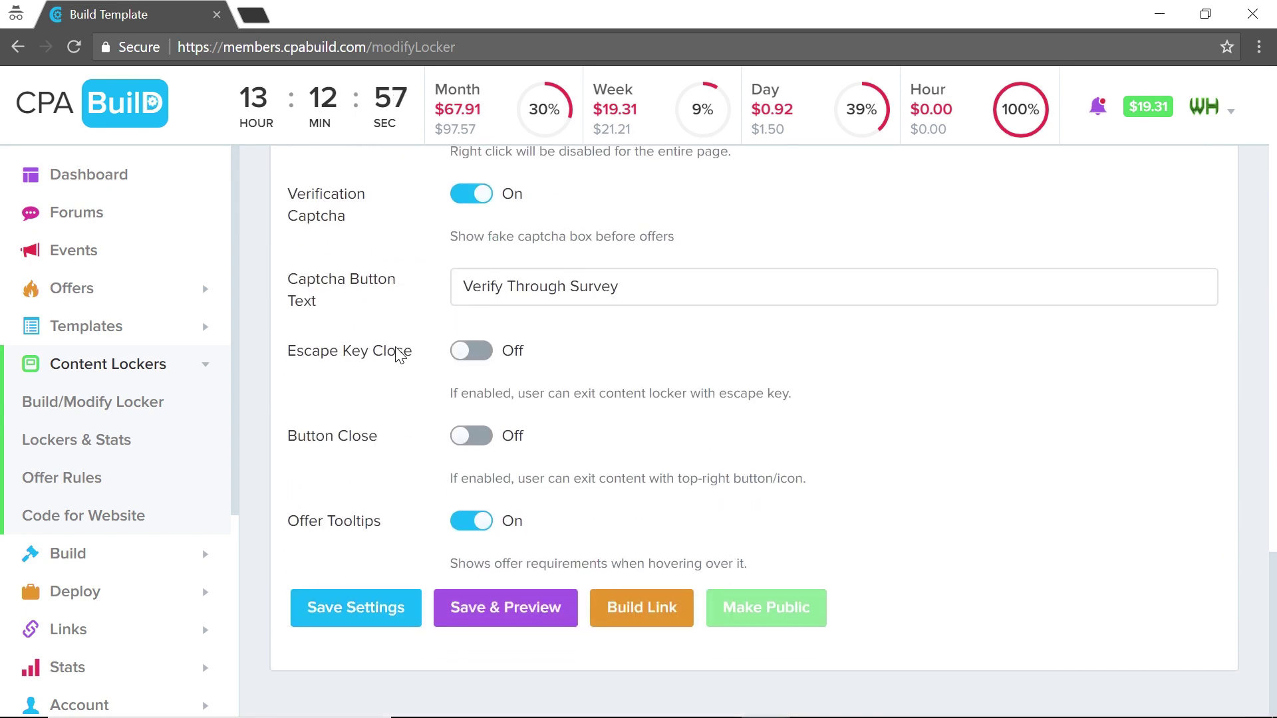
left_click(518, 615)
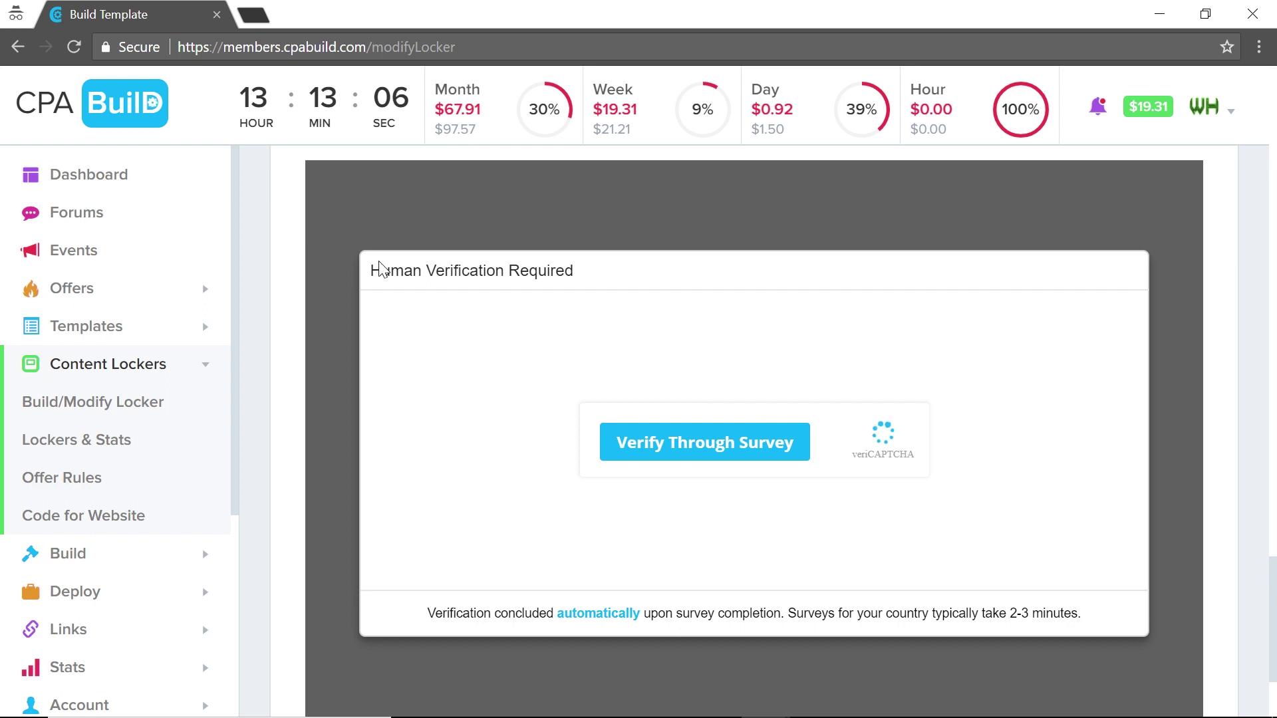
left_click(658, 440)
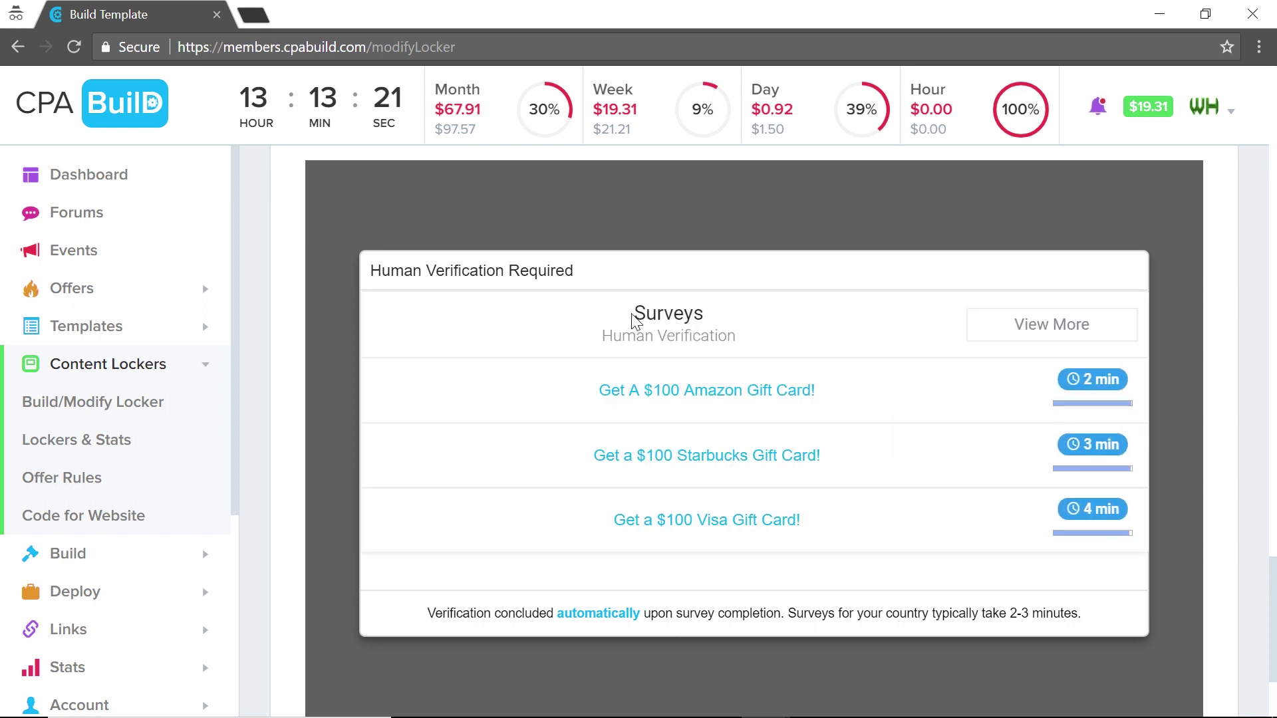
double_click(668, 313)
left_click_drag(602, 335, 735, 336)
left_click(698, 336)
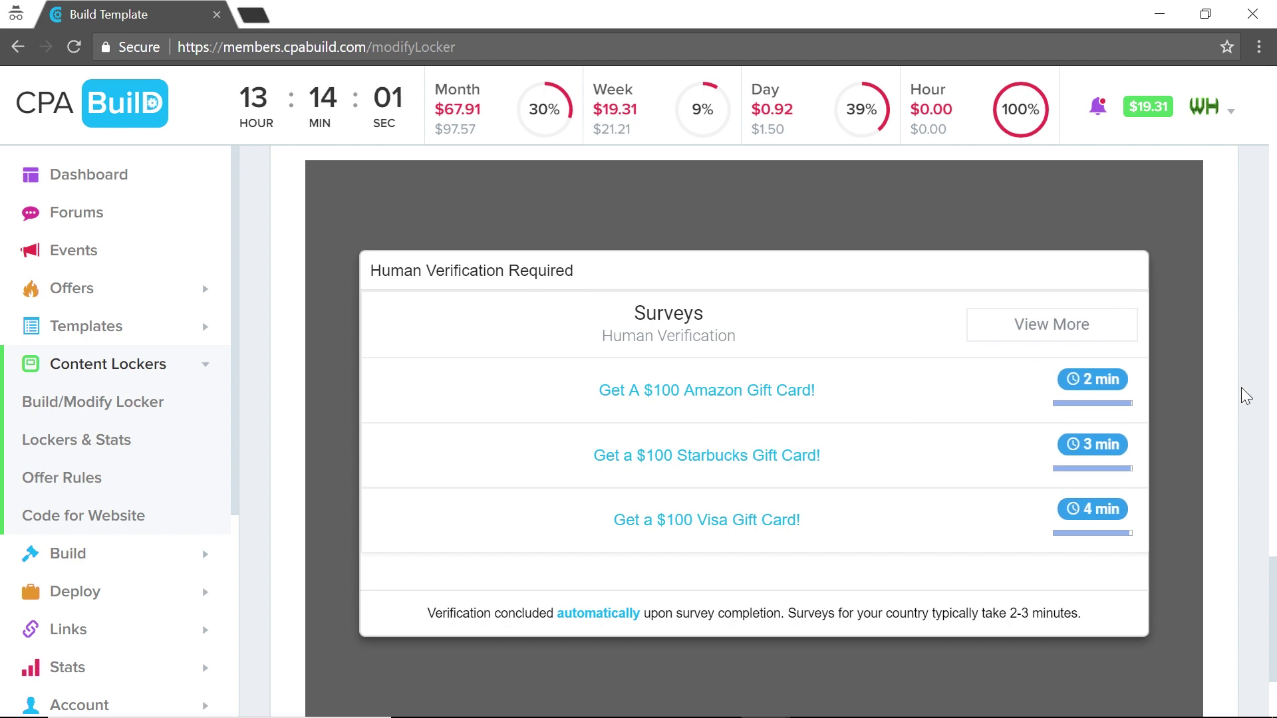
Set the content locker title to "Human Verification Required For Your Fortnite V Bucks".
scroll(1241, 387, "up", 10)
scroll(1241, 387, "up", 1)
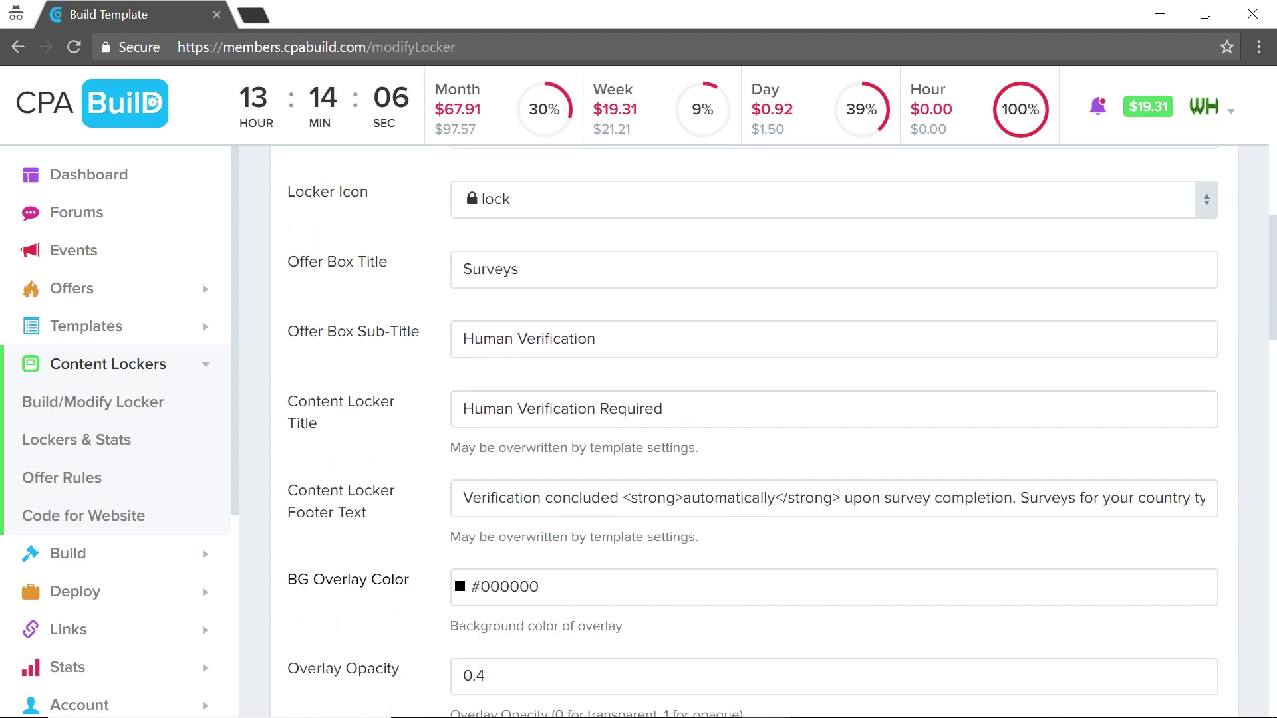
left_click(663, 408)
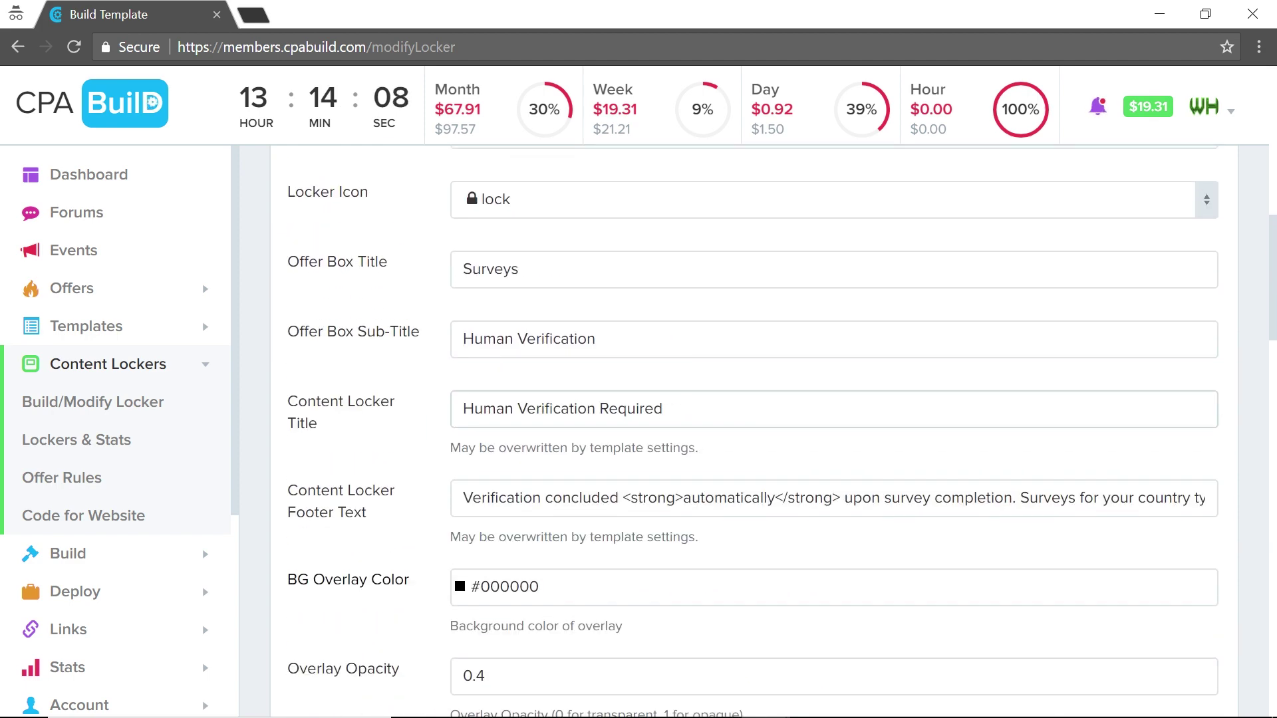
type("For Your For")
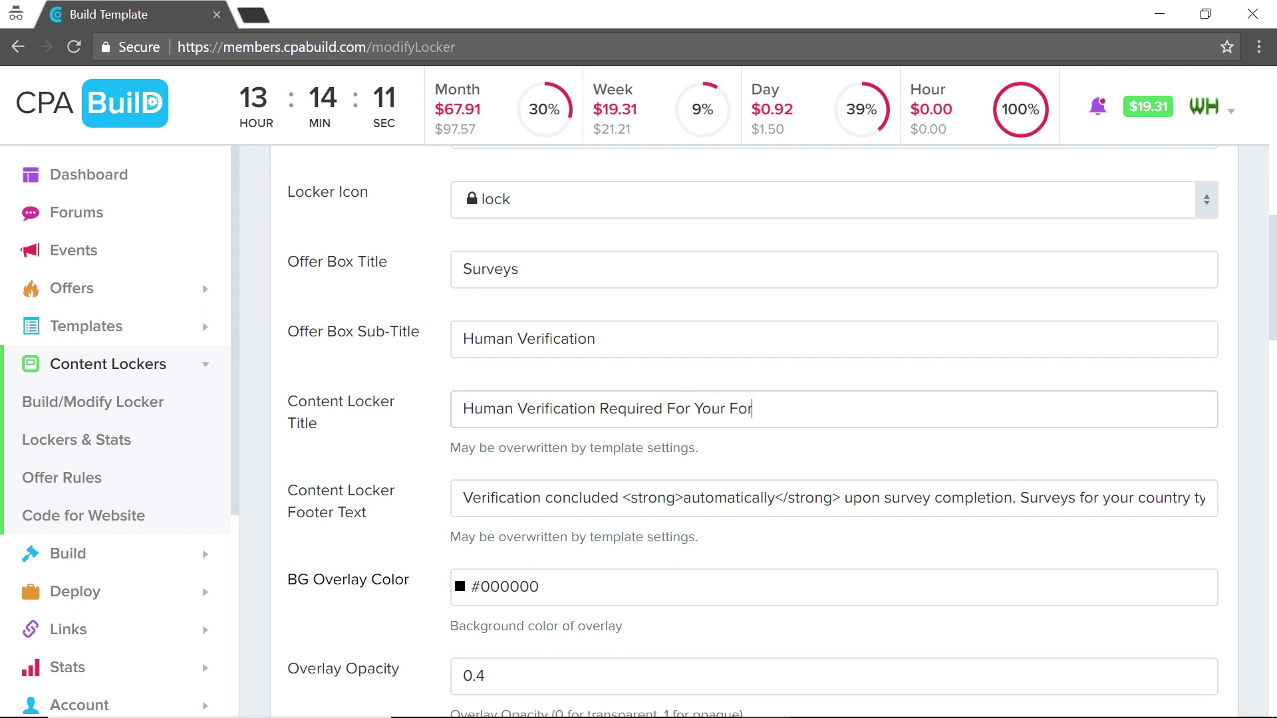
type("tnite V Bucks")
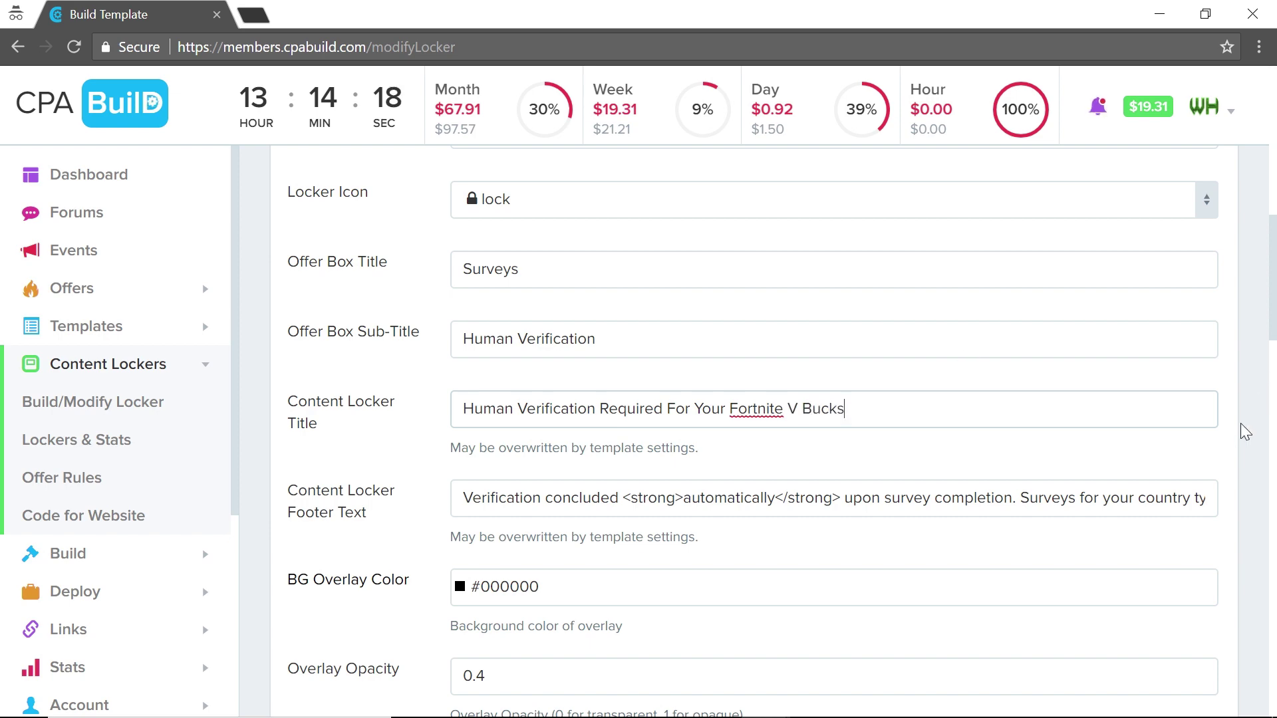
Set the offer box title to "Fortnite" and the offer box sub-title to "V Bucks".
scroll(1241, 427, "down", 10)
scroll(1241, 426, "down", 3)
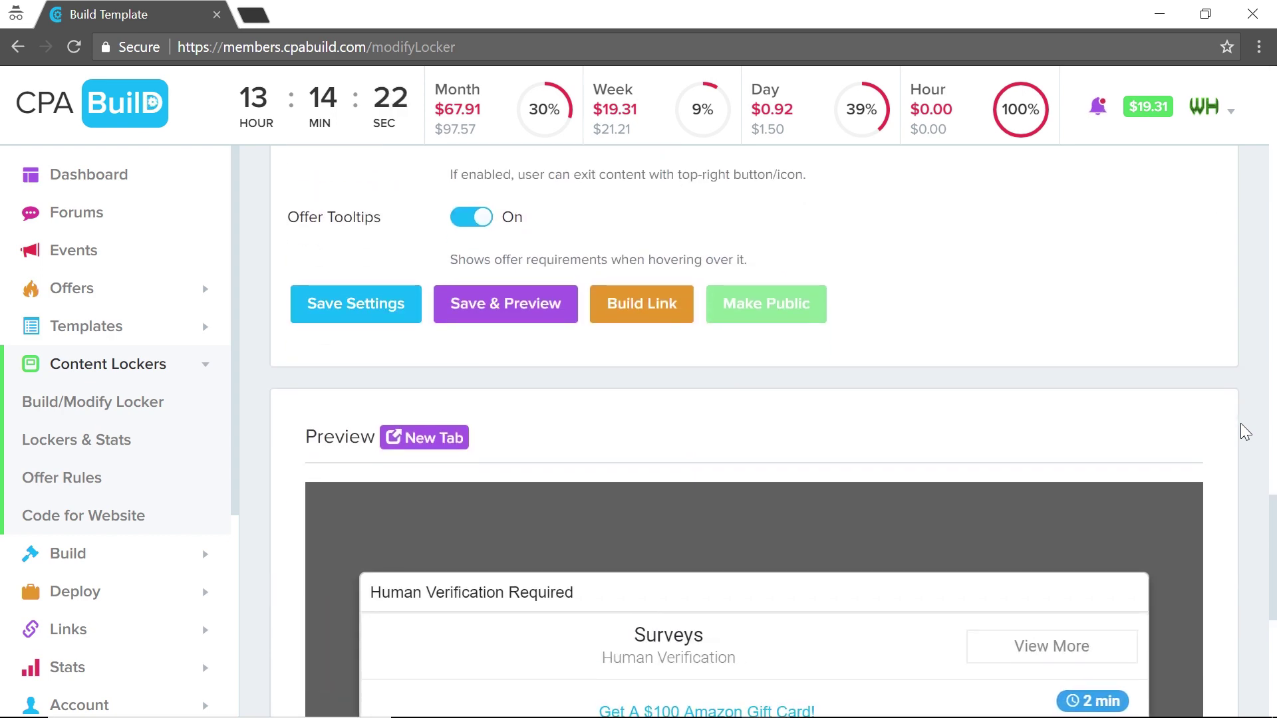
scroll(1245, 431, "up", 9)
scroll(1248, 464, "up", 6)
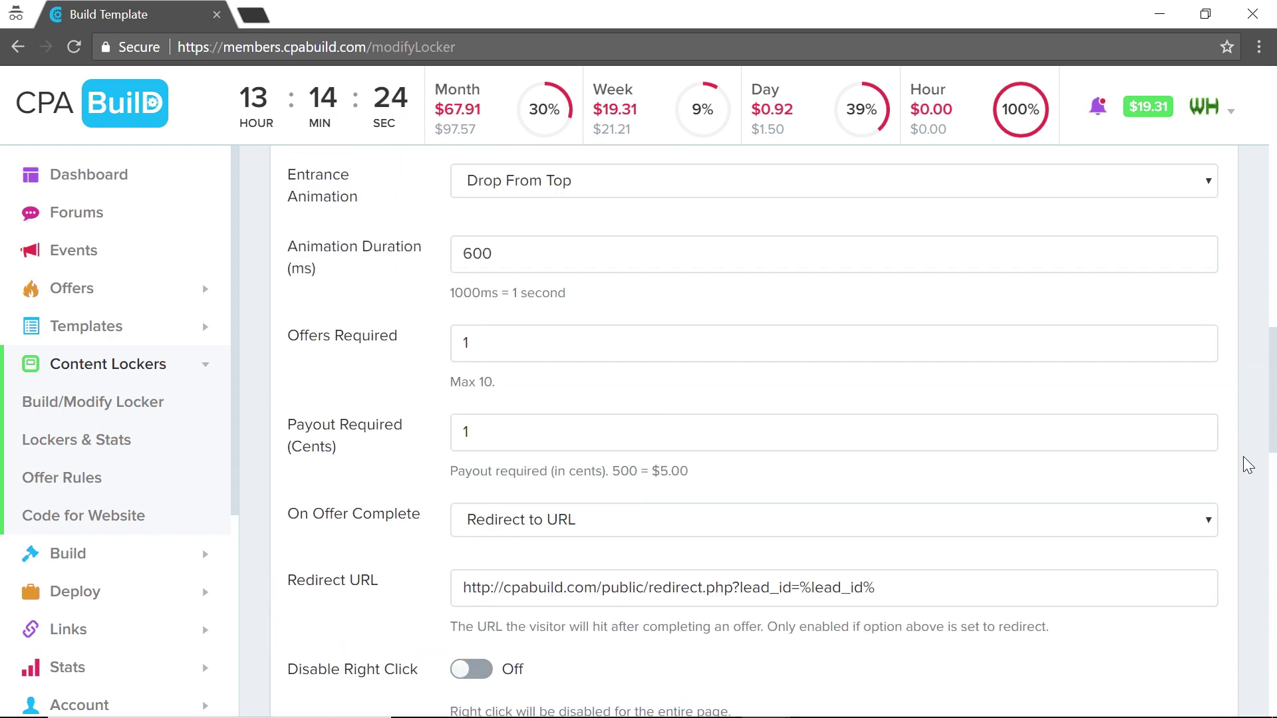
scroll(1247, 467, "up", 4)
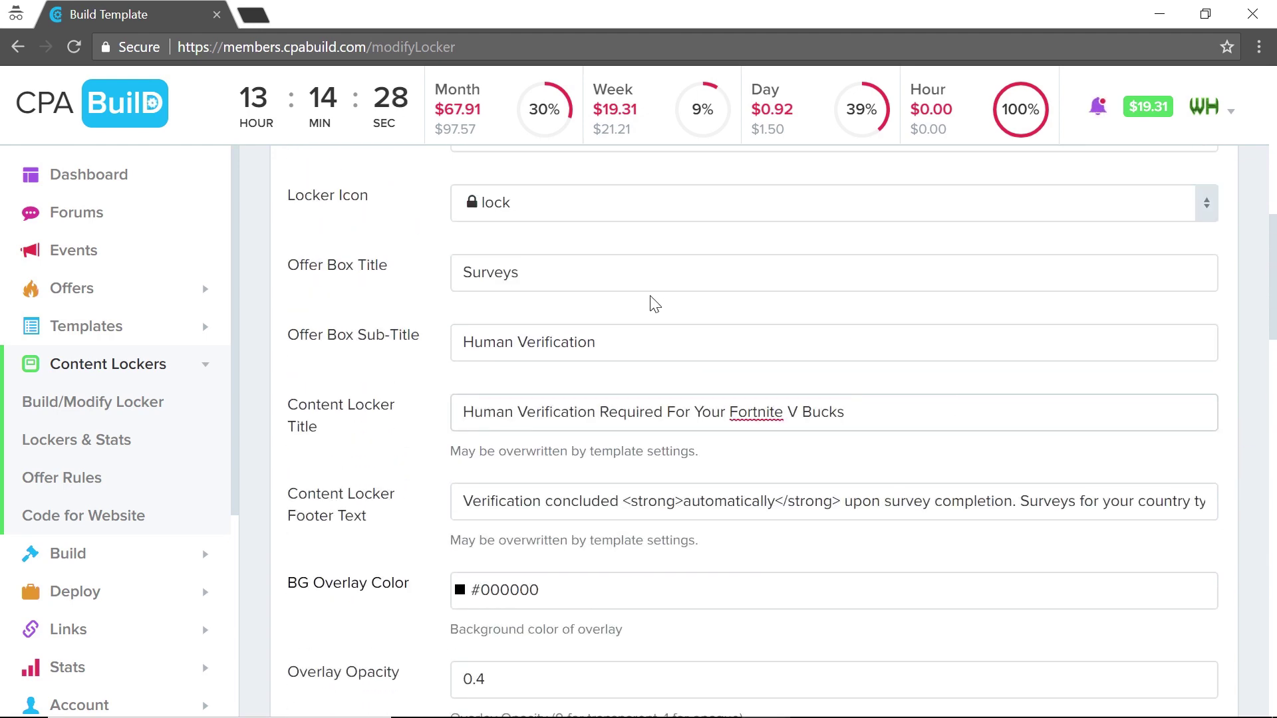
key("Tab")
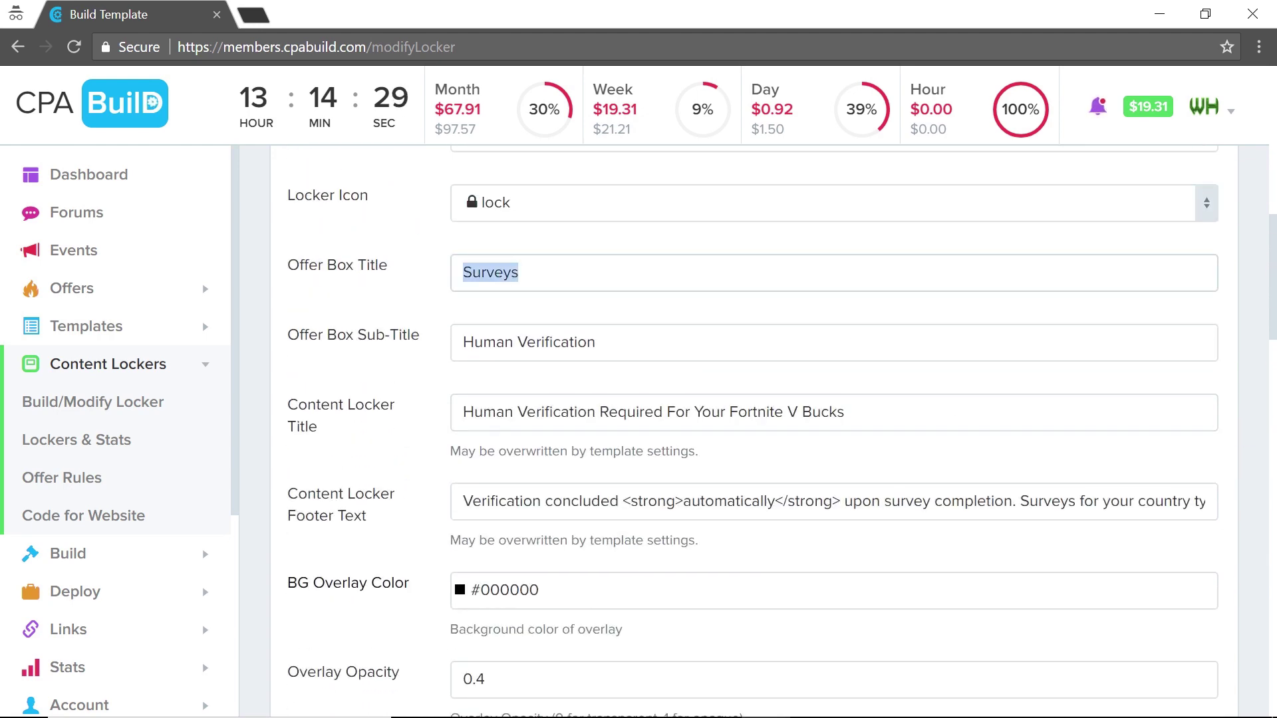
type("Fort")
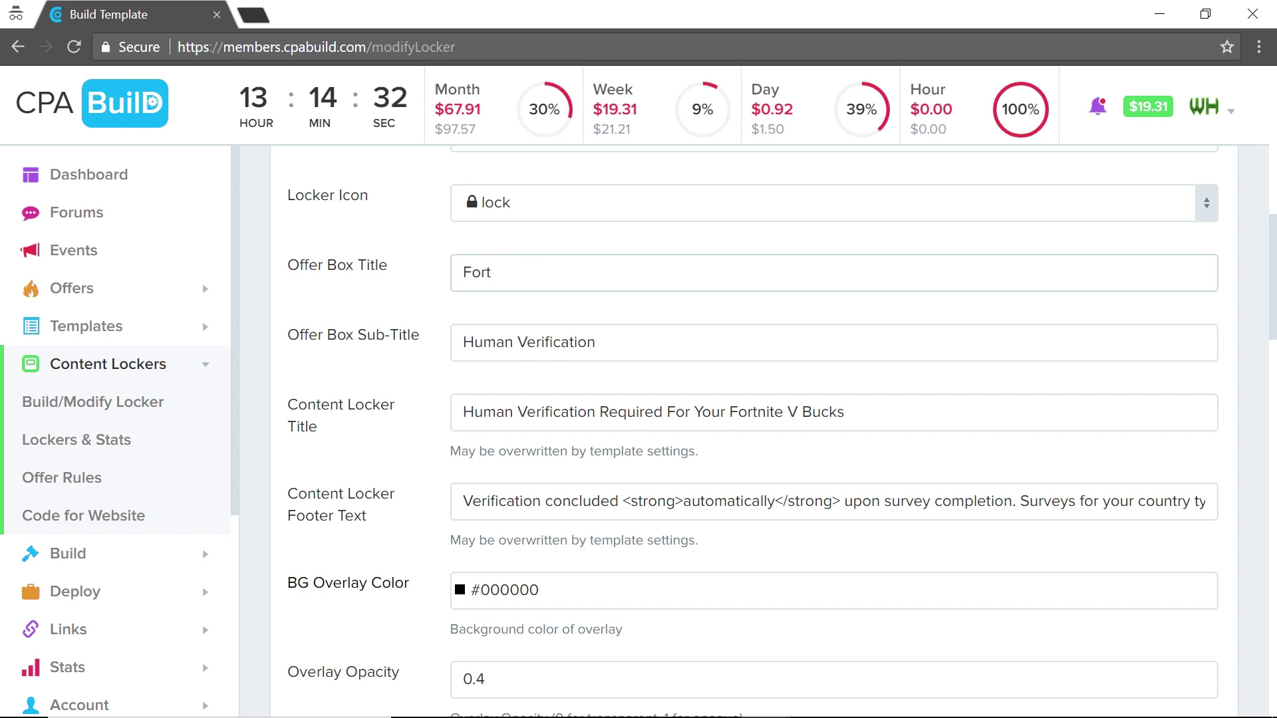
type("nite")
double_click(556, 342)
key("ctrl+a")
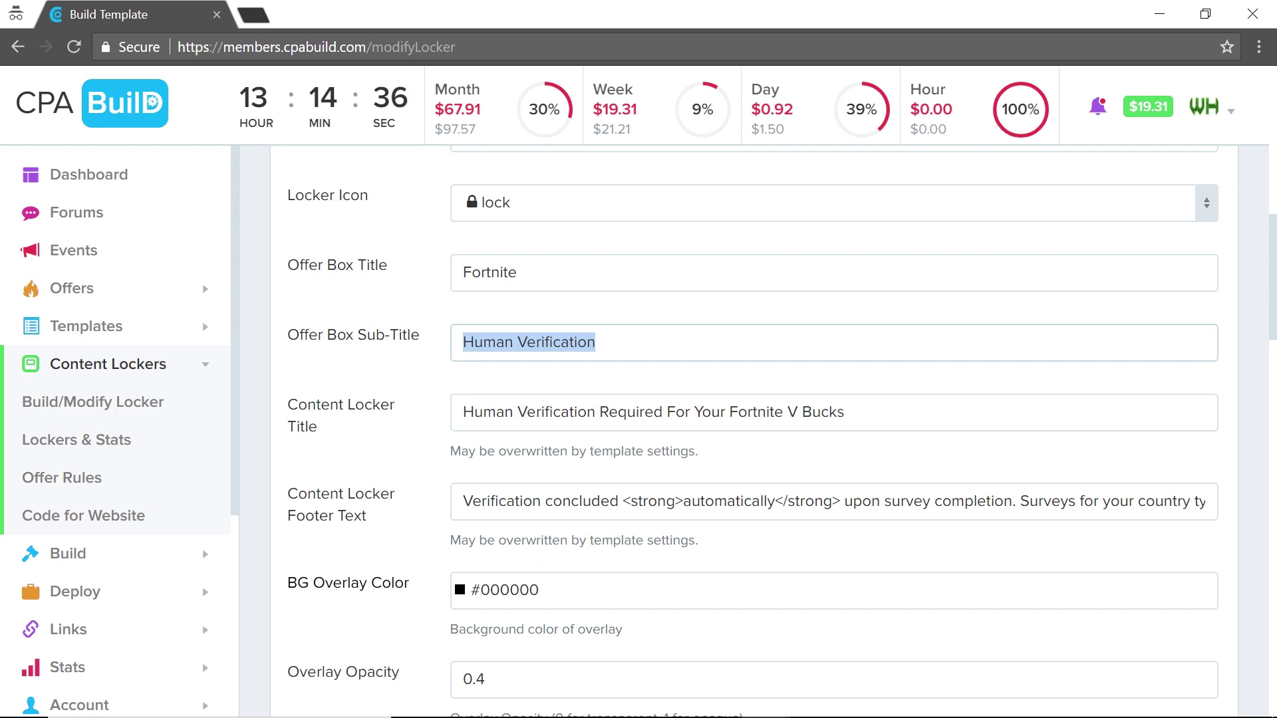
type("V")
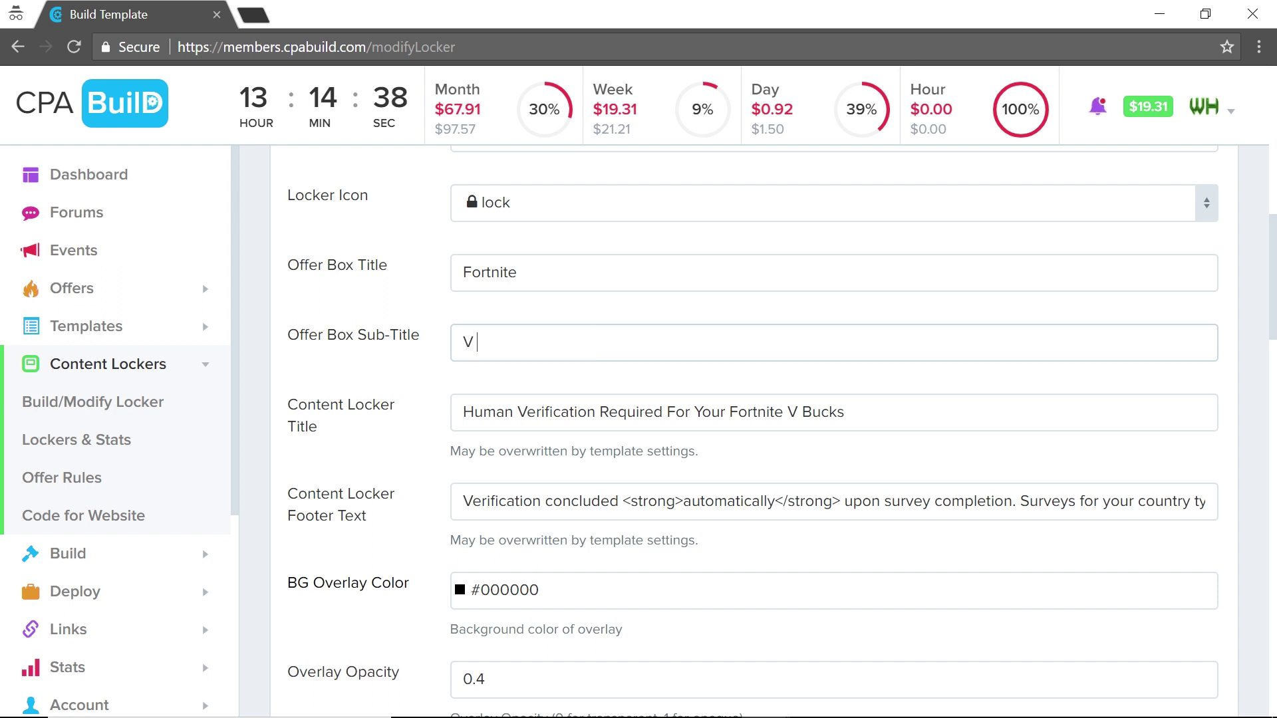
type(" Bucks")
Replace "Verification concluded" at the start of the content locker footer text with "Your Fortnite V Bucks will be added".
scroll(1218, 423, "down", 1)
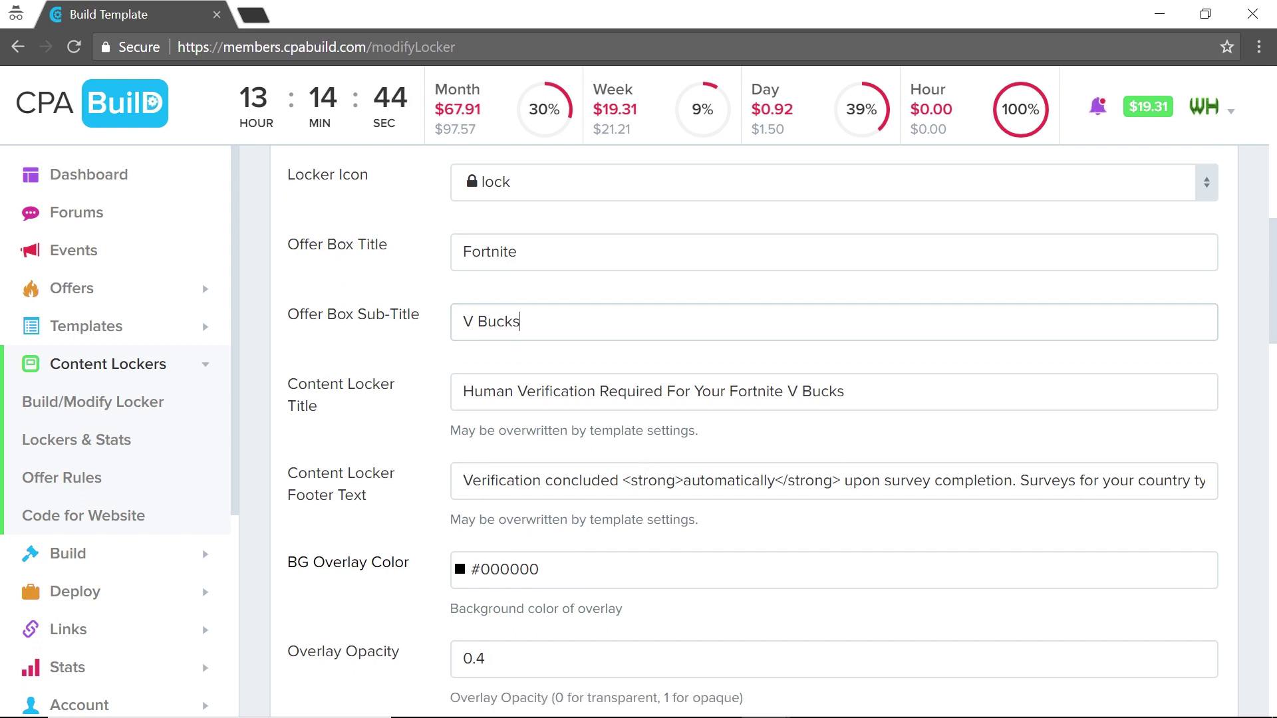
left_click_drag(464, 481, 618, 480)
type("Your")
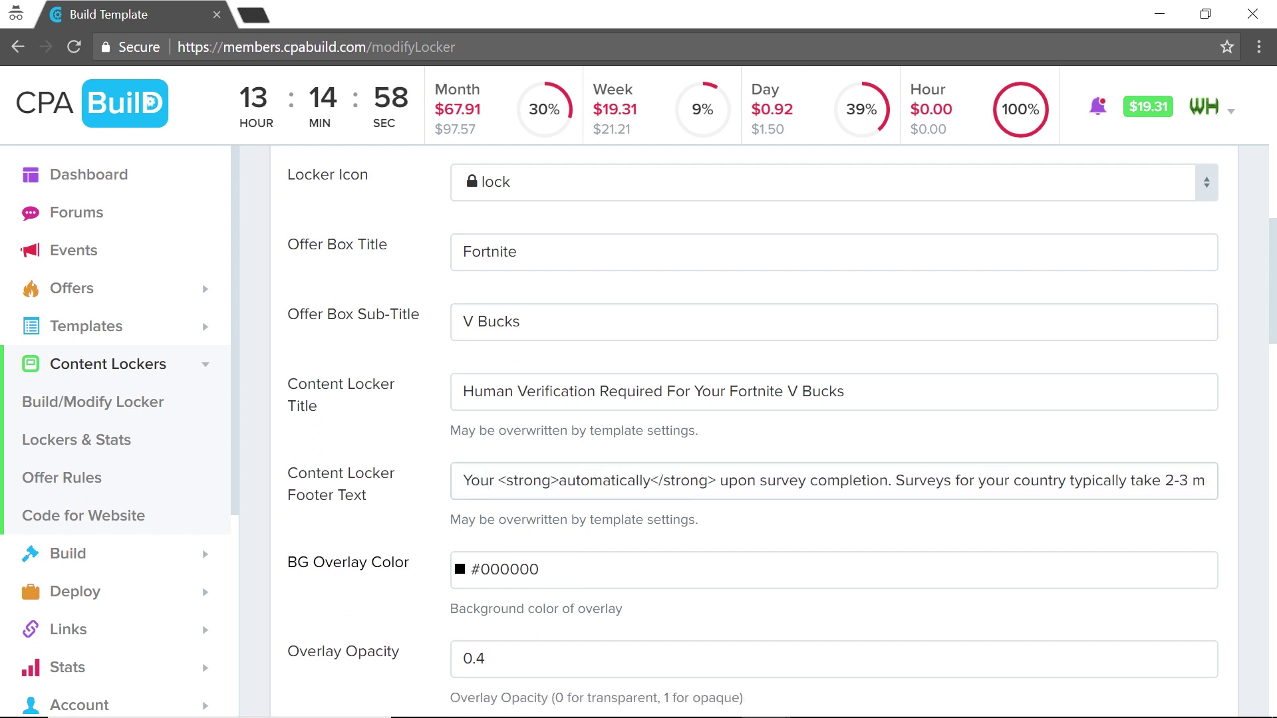
type(" Fortnite")
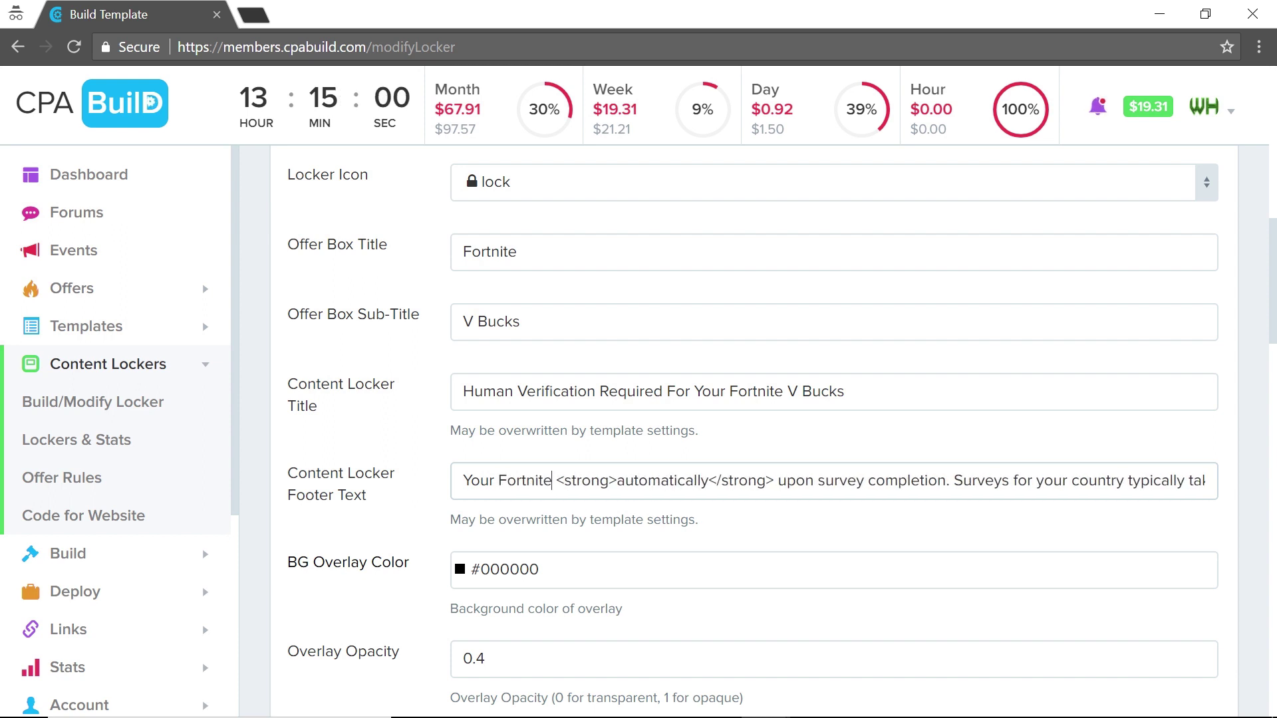
type(" V B")
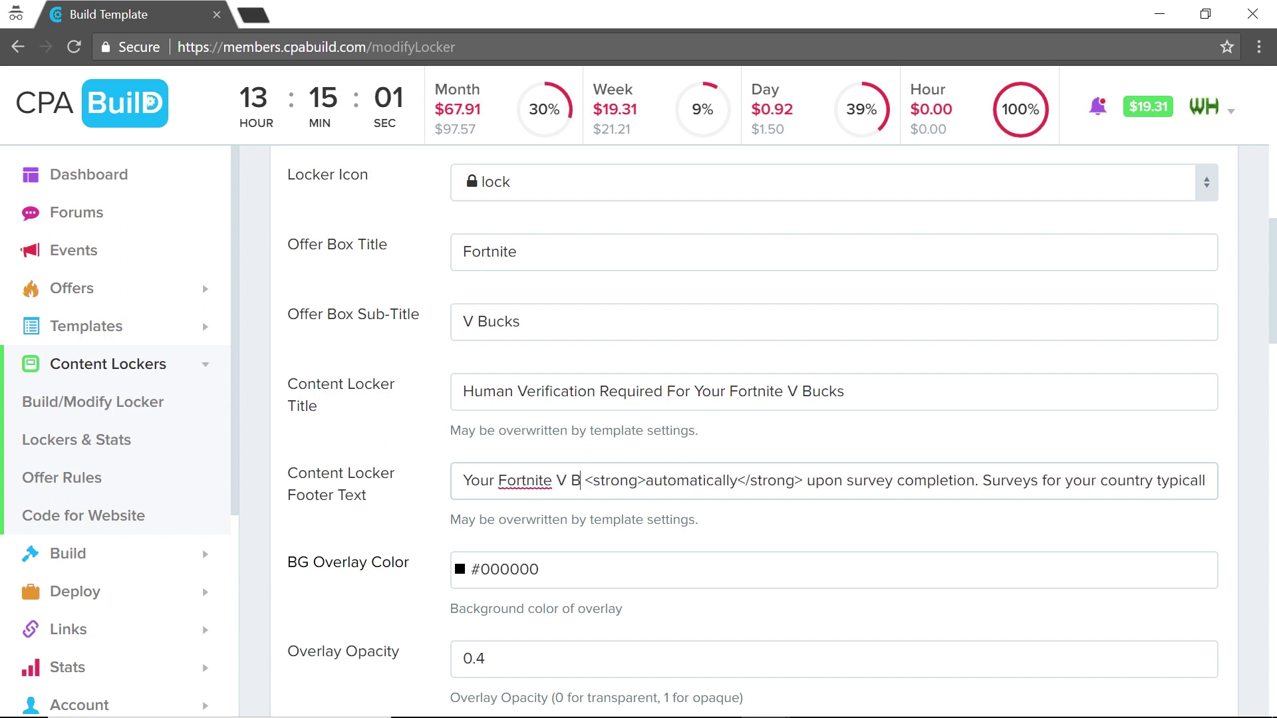
type("ucks ")
type("will b")
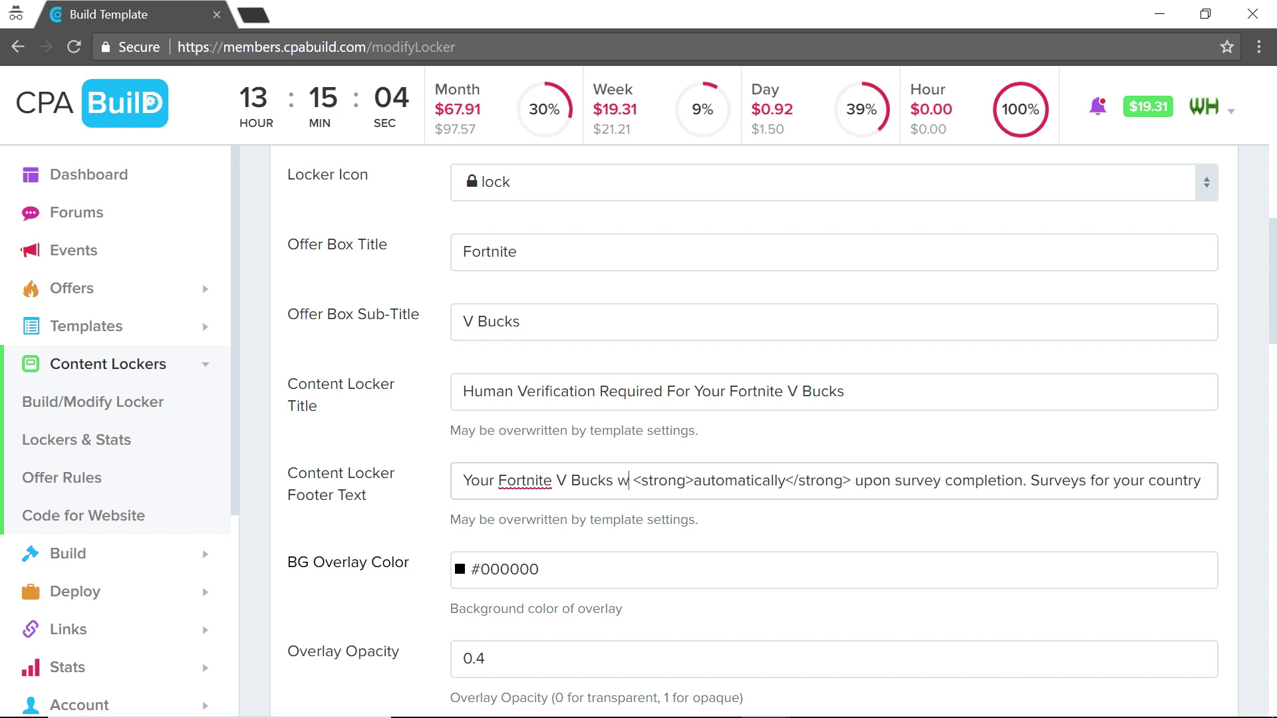
type("e ")
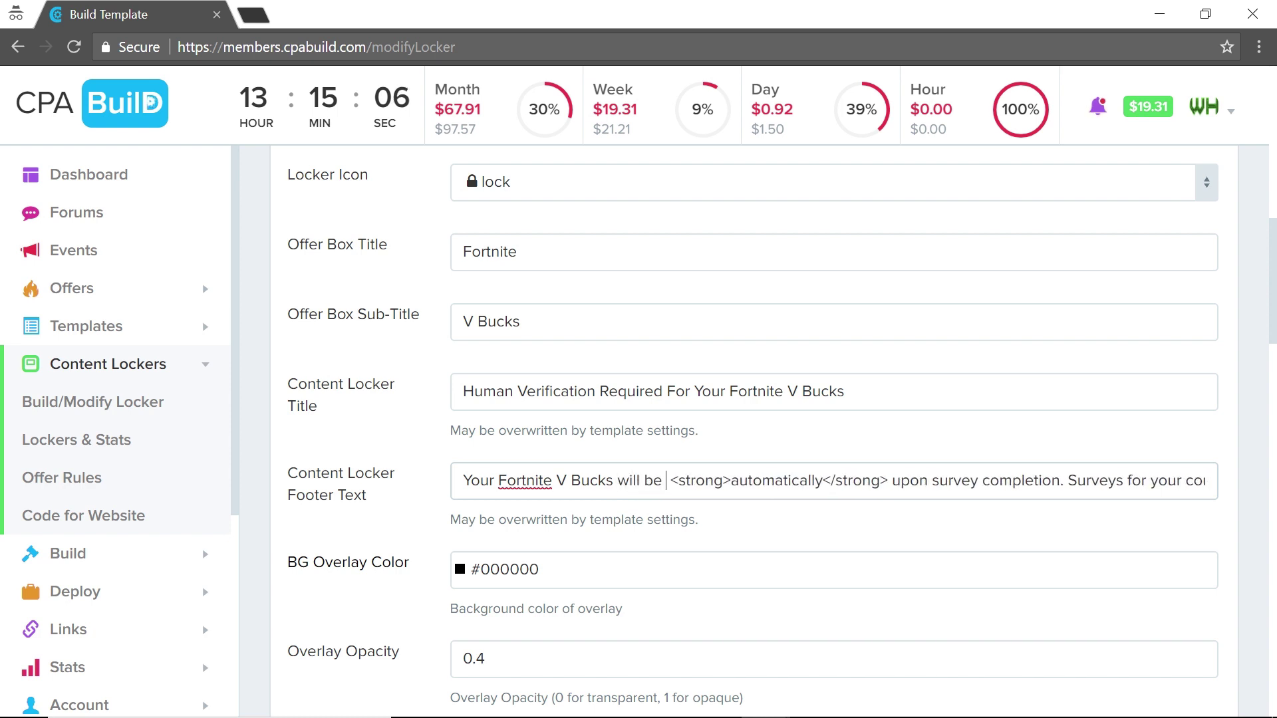
type("added ")
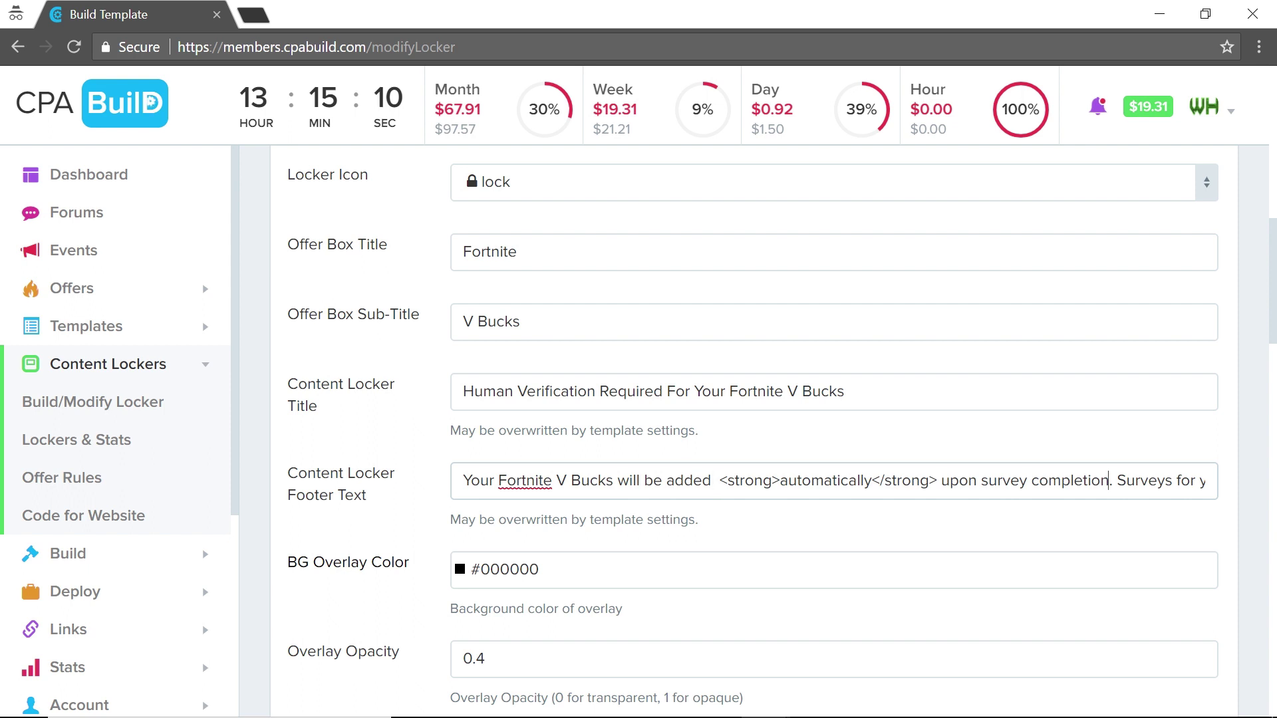
Insert "to your Fortnite account" after "upon survey completion" in the content locker footer text.
type(" to your")
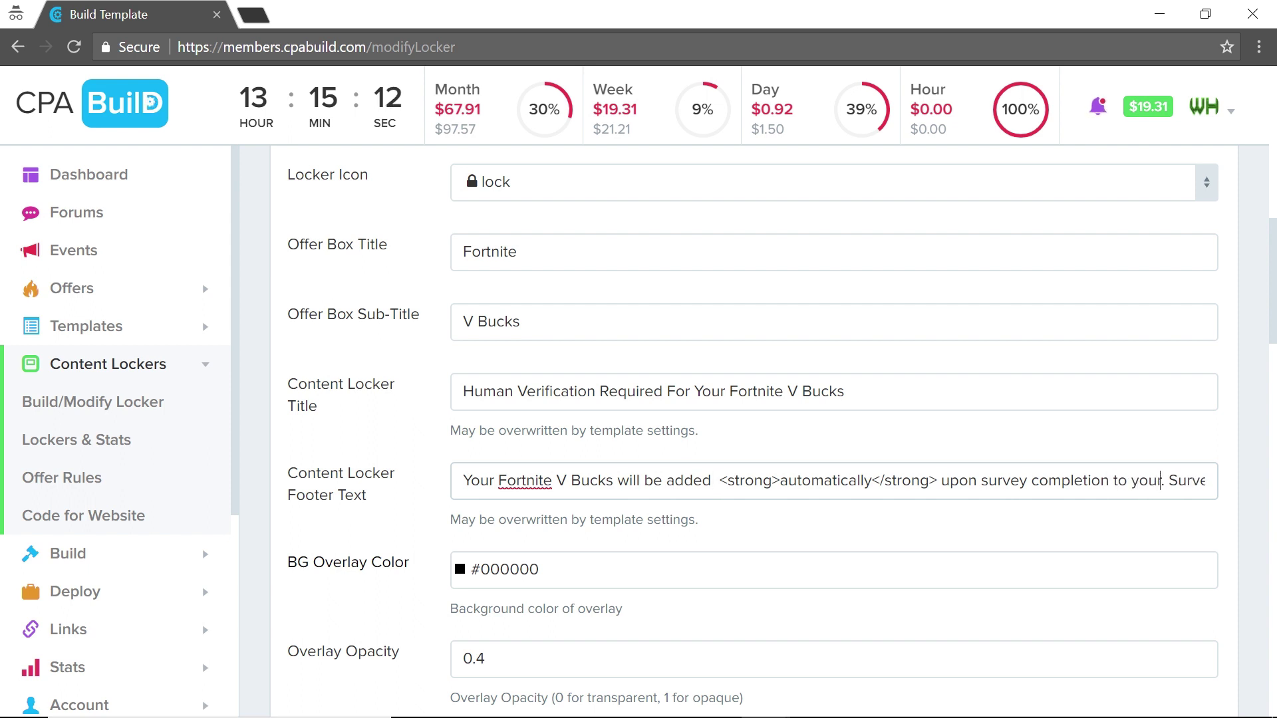
type(" Fortnite")
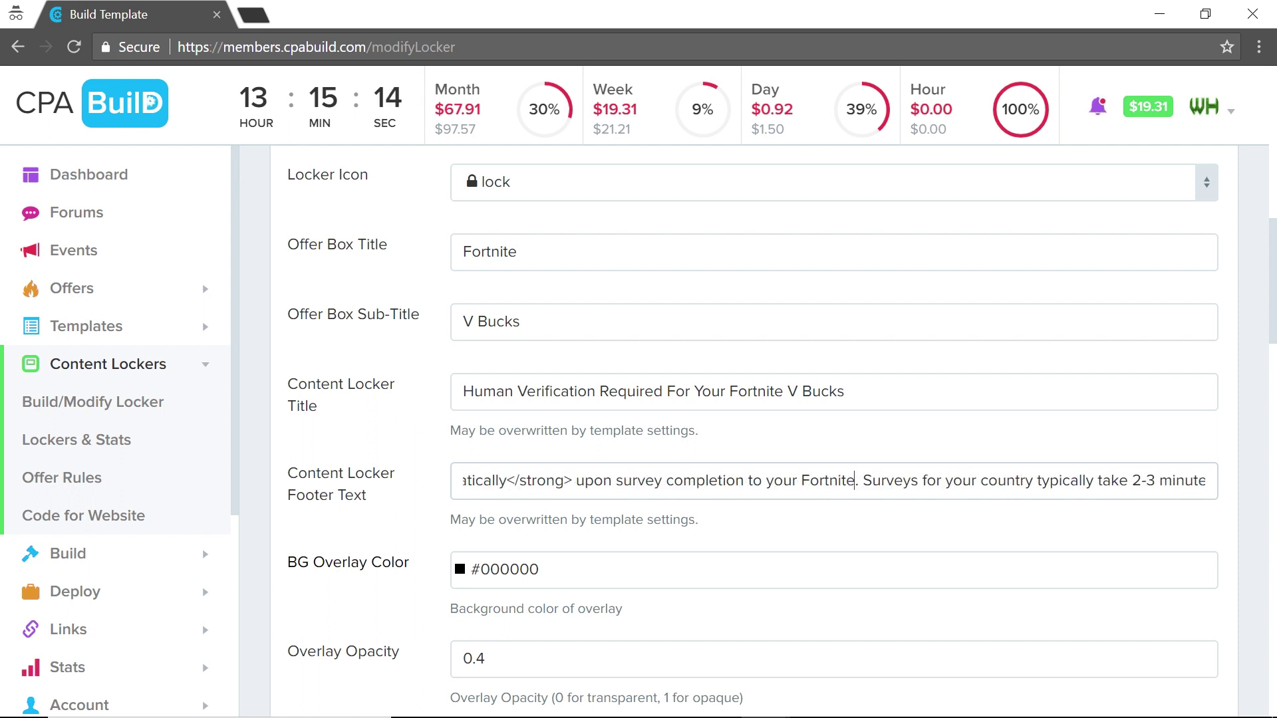
type(" Account")
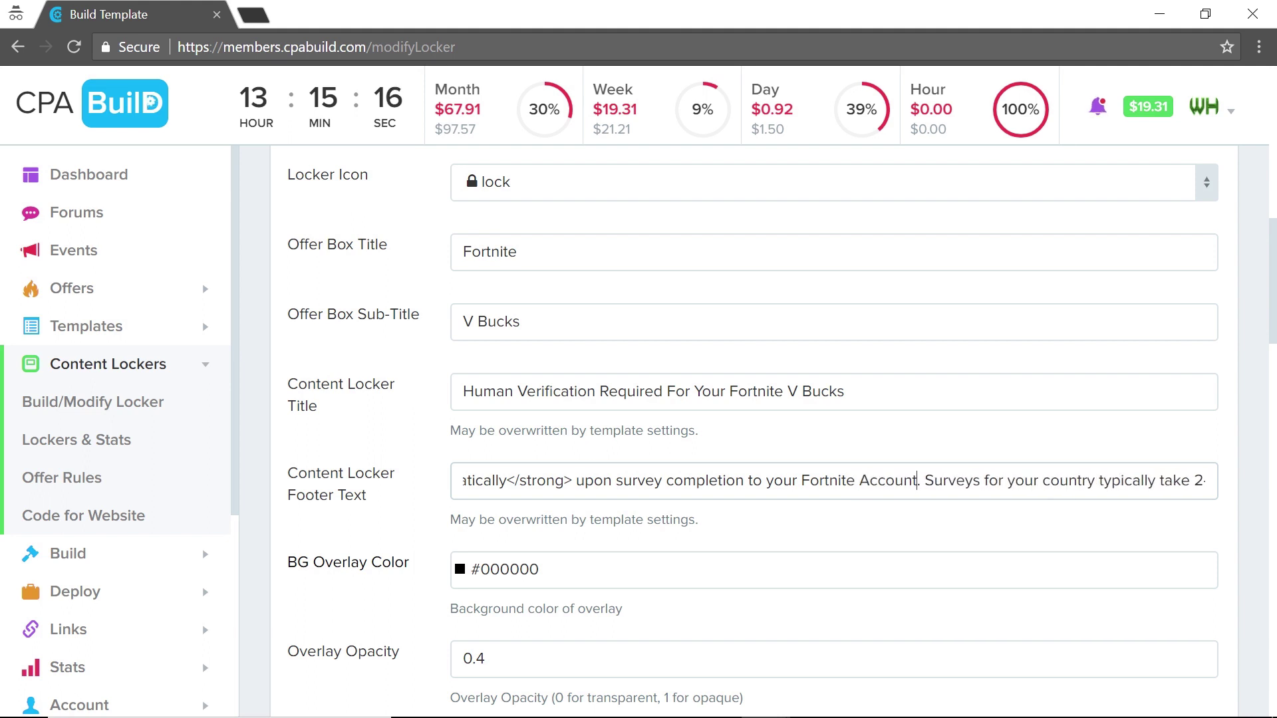
key("BackSpace")
key("BackSpace")
key("BackSpace")
key("BackSpace")
key("BackSpace")
key("BackSpace")
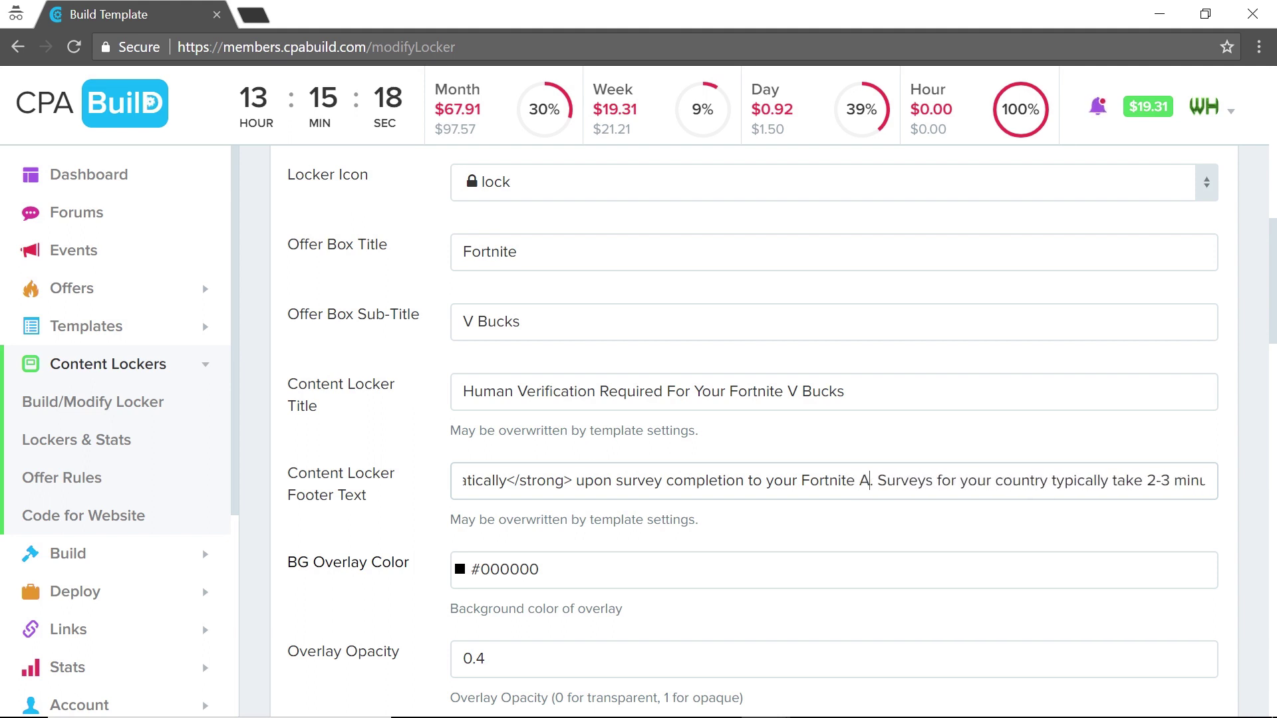
key("BackSpace")
type("account")
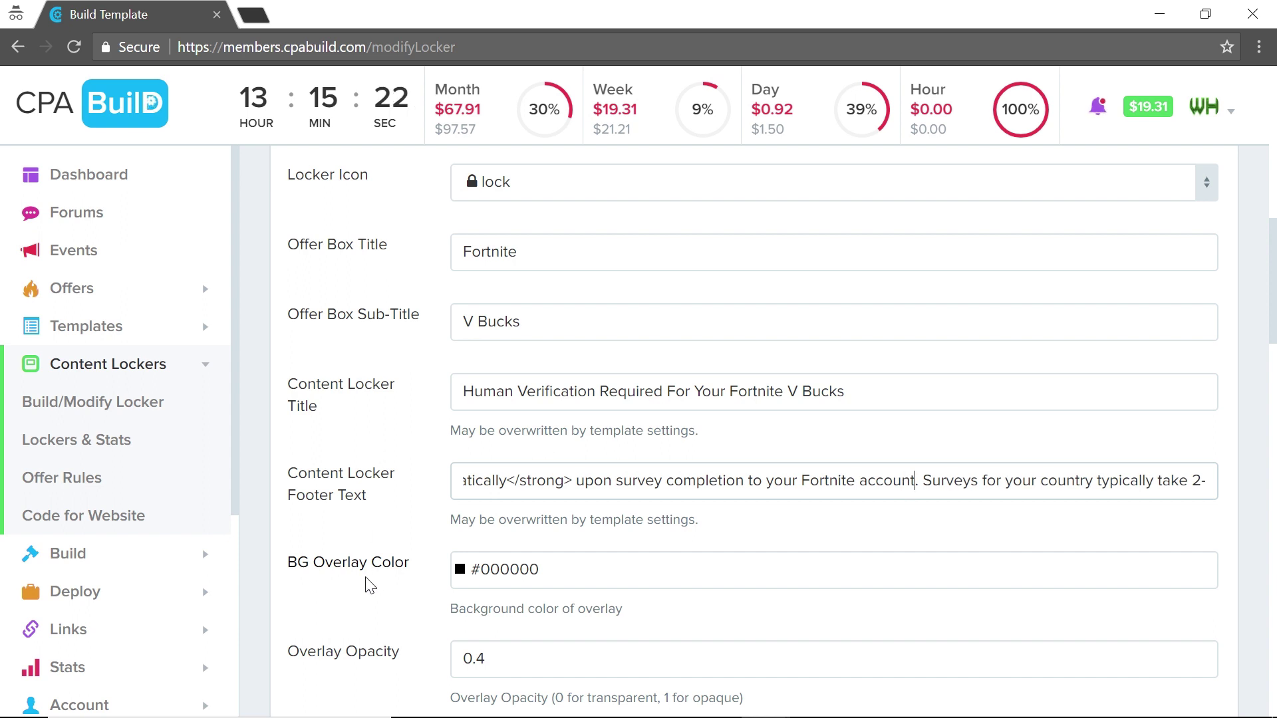
Look through the entrance animation choices, trying Slide From Right and returning to Drop From Top.
scroll(370, 586, "down", 1)
scroll(370, 586, "down", 2)
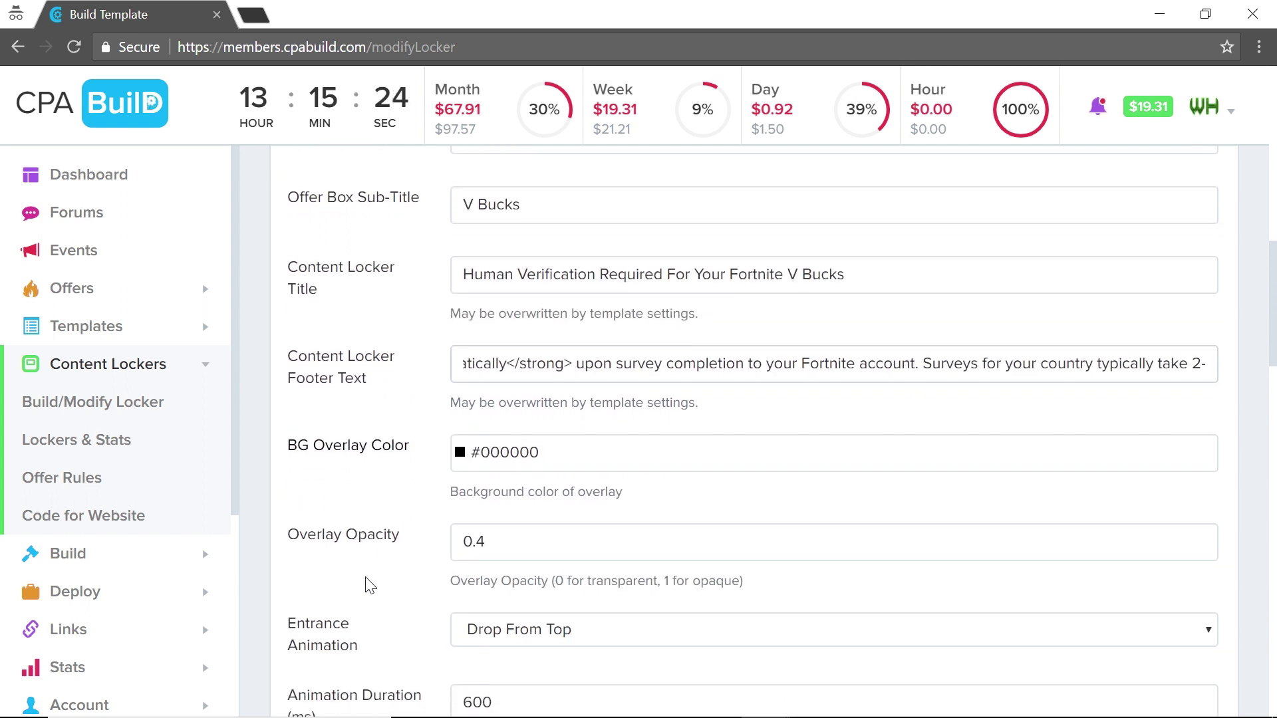
scroll(371, 586, "down", 1)
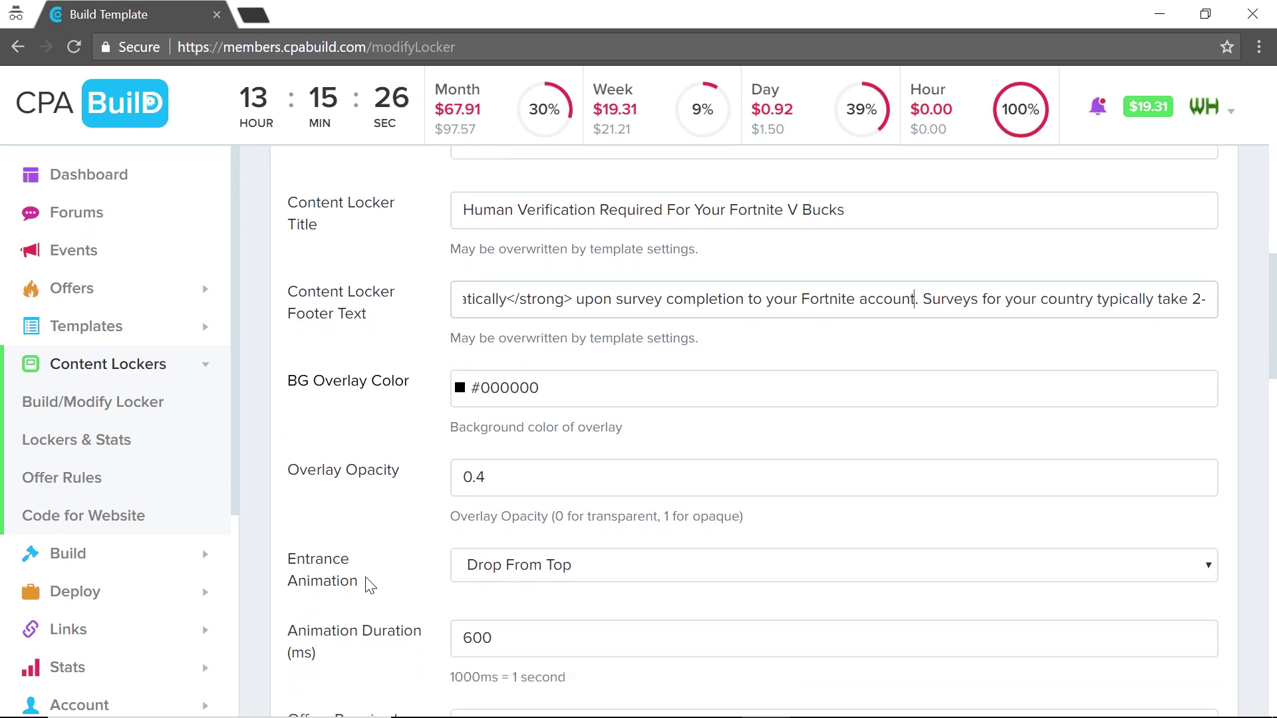
scroll(370, 586, "down", 1)
scroll(370, 586, "down", 1)
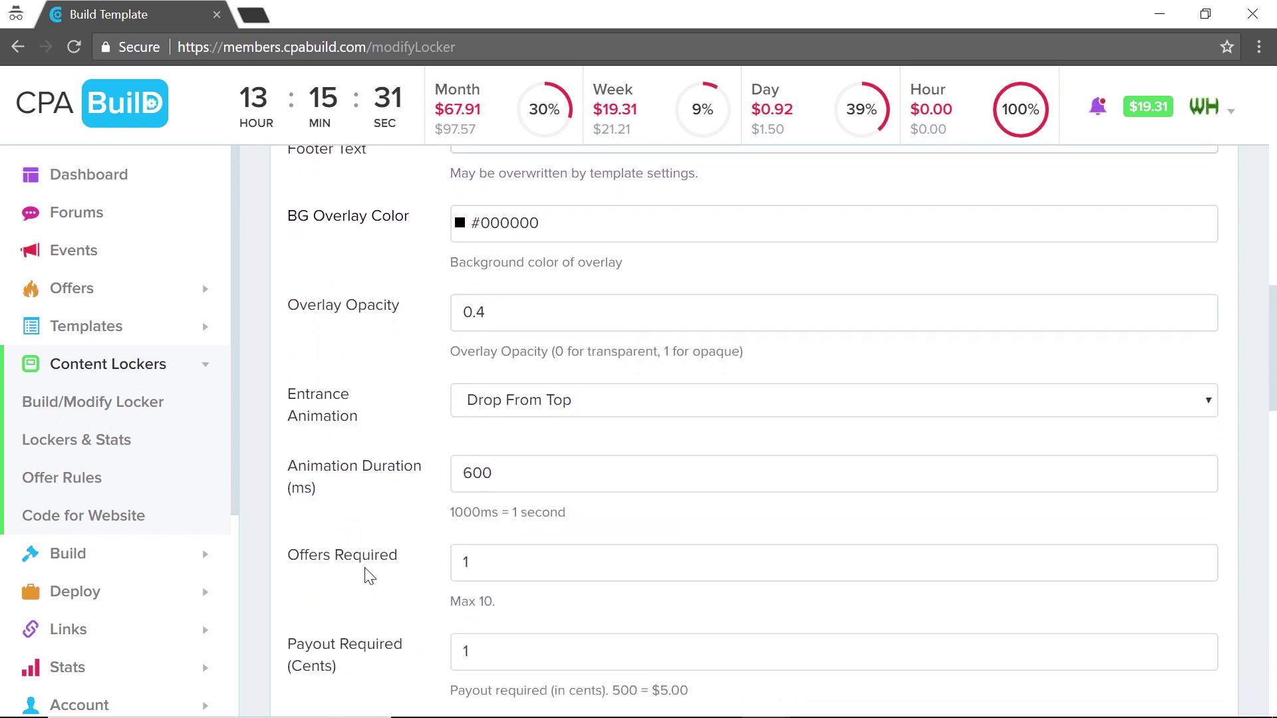
scroll(370, 578, "down", 1)
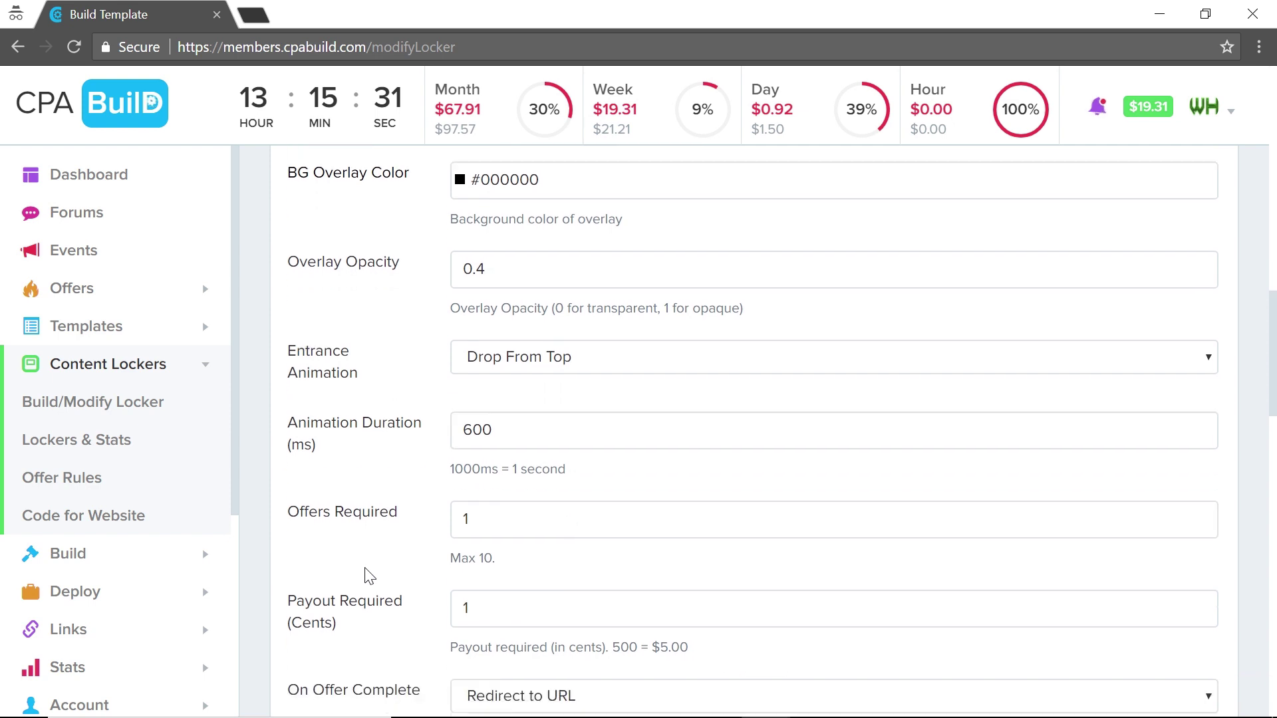
left_click(517, 360)
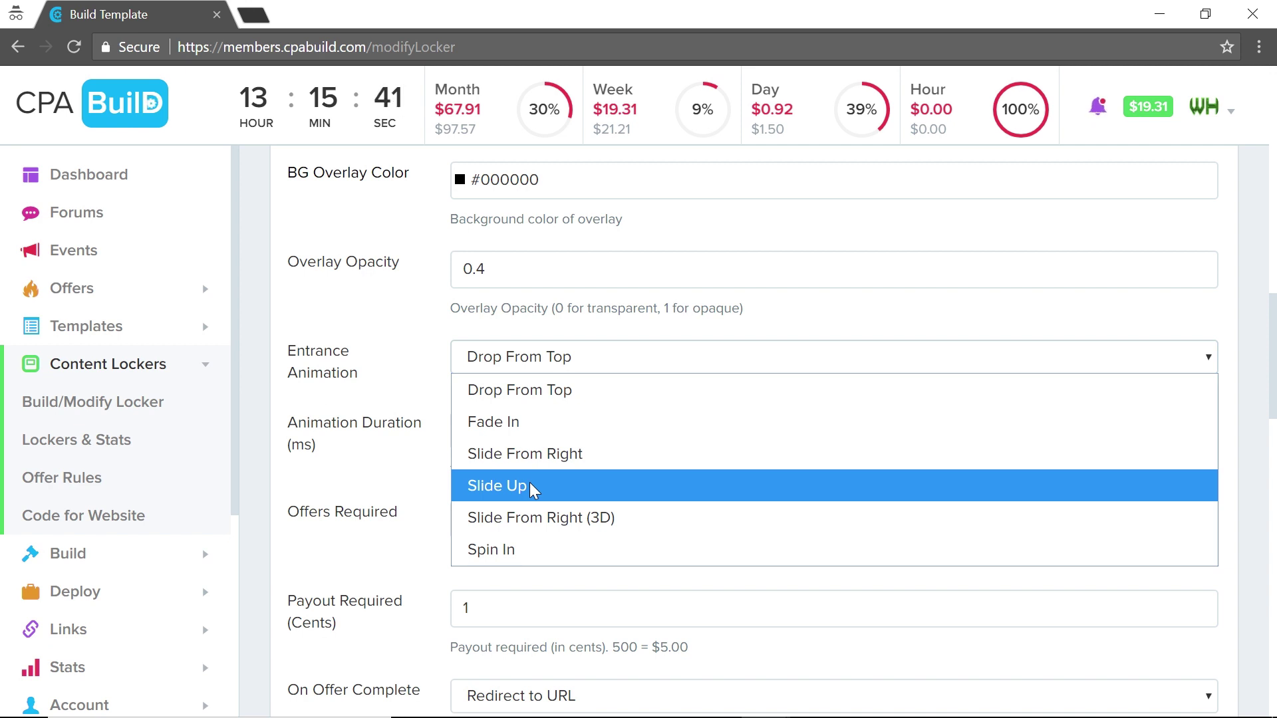
left_click(399, 418)
left_click(635, 352)
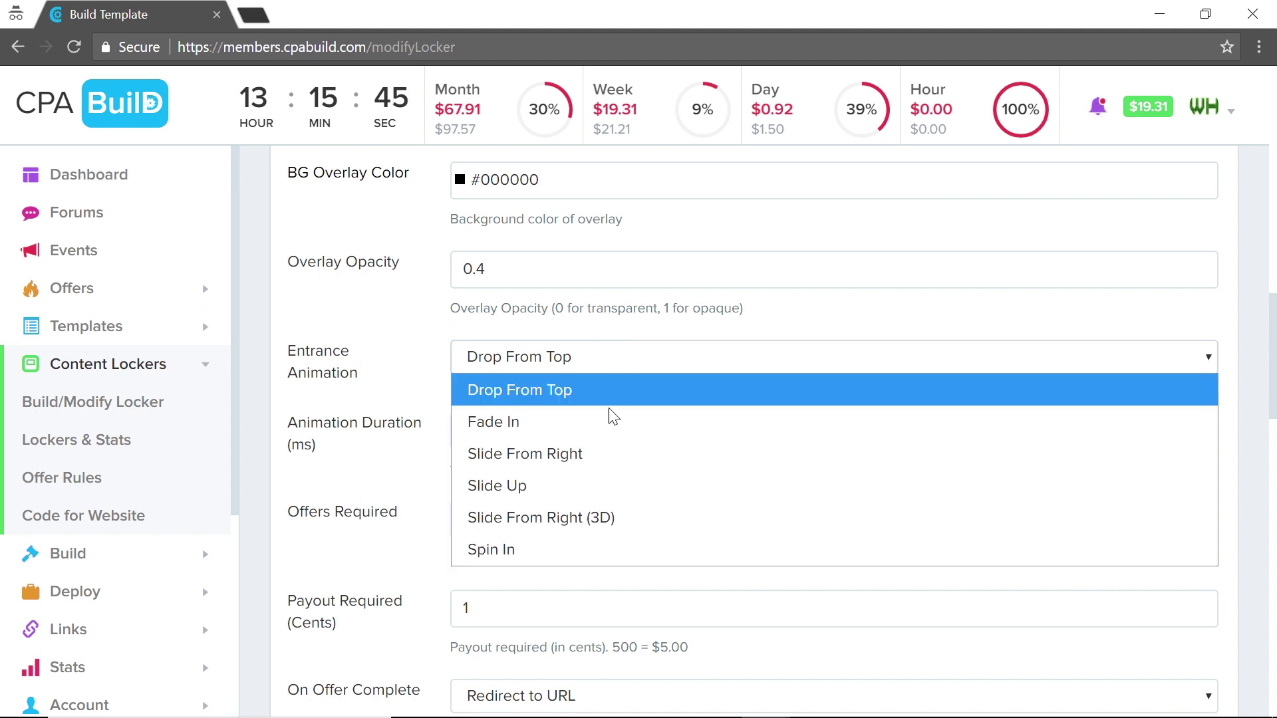
left_click(585, 453)
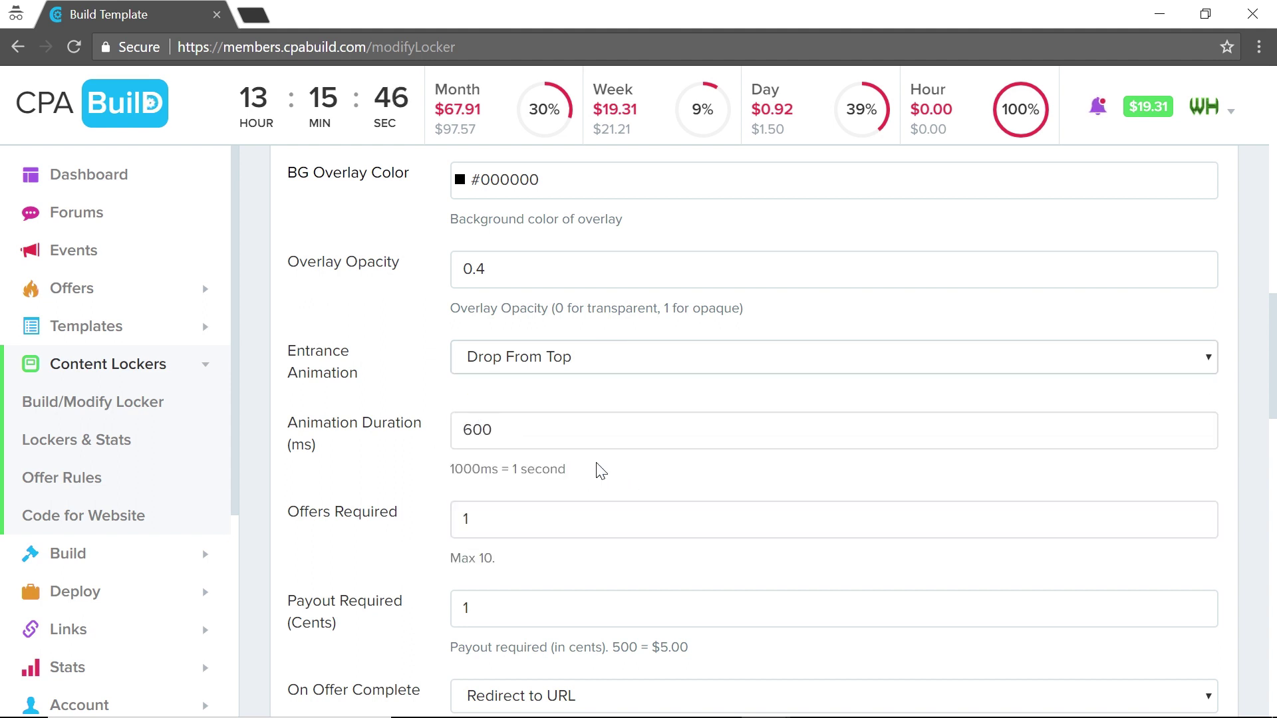
left_click(568, 366)
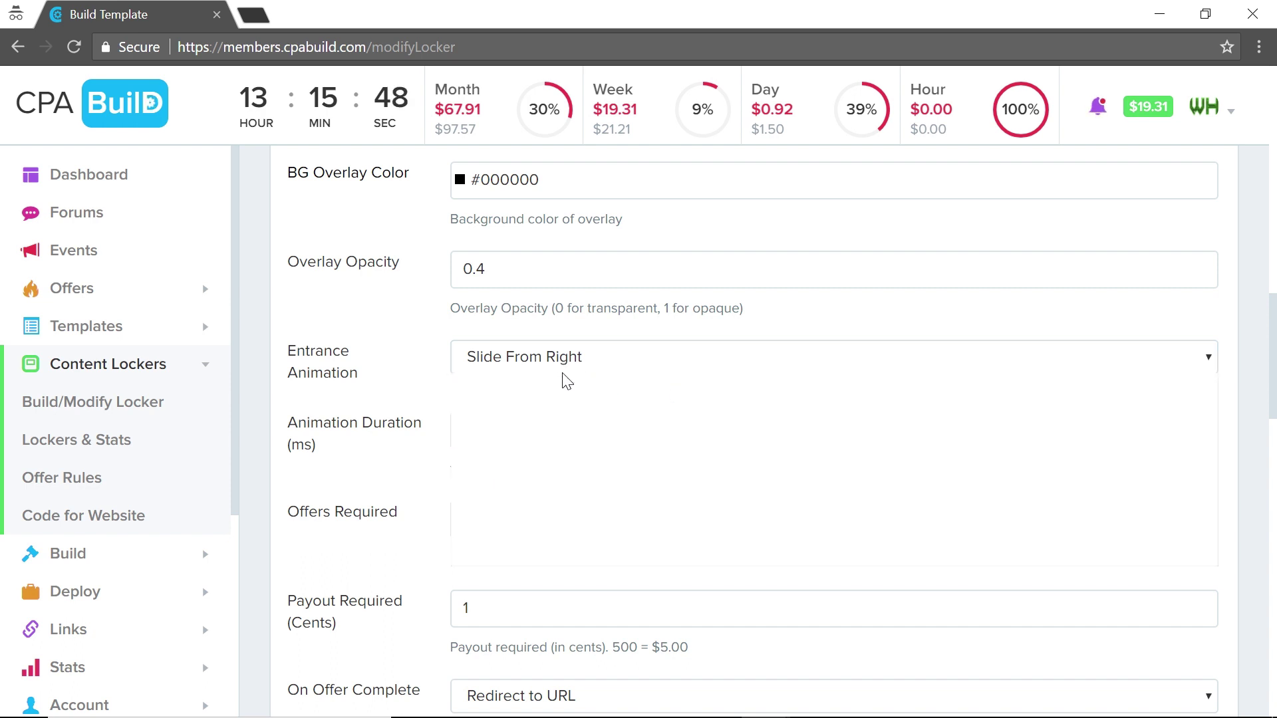
left_click(523, 392)
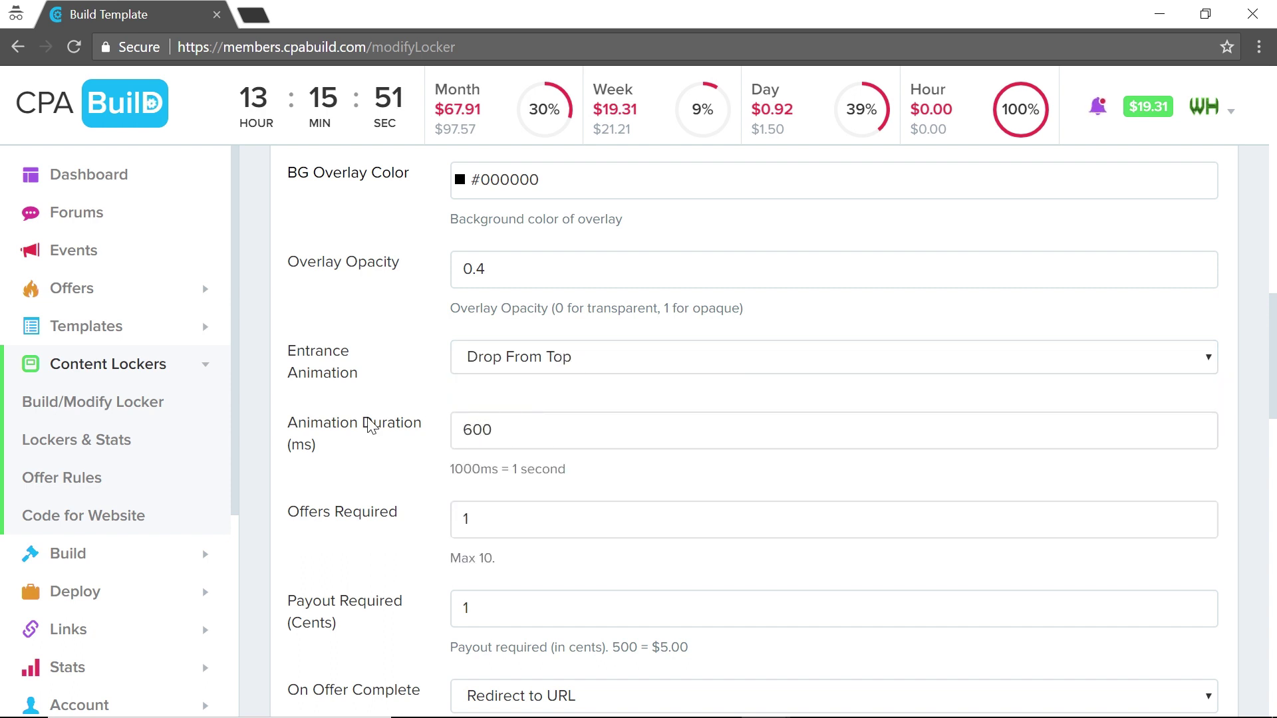
Try Close Locker as the action on offer completion, and return it to Redirect to URL.
scroll(371, 426, "down", 2)
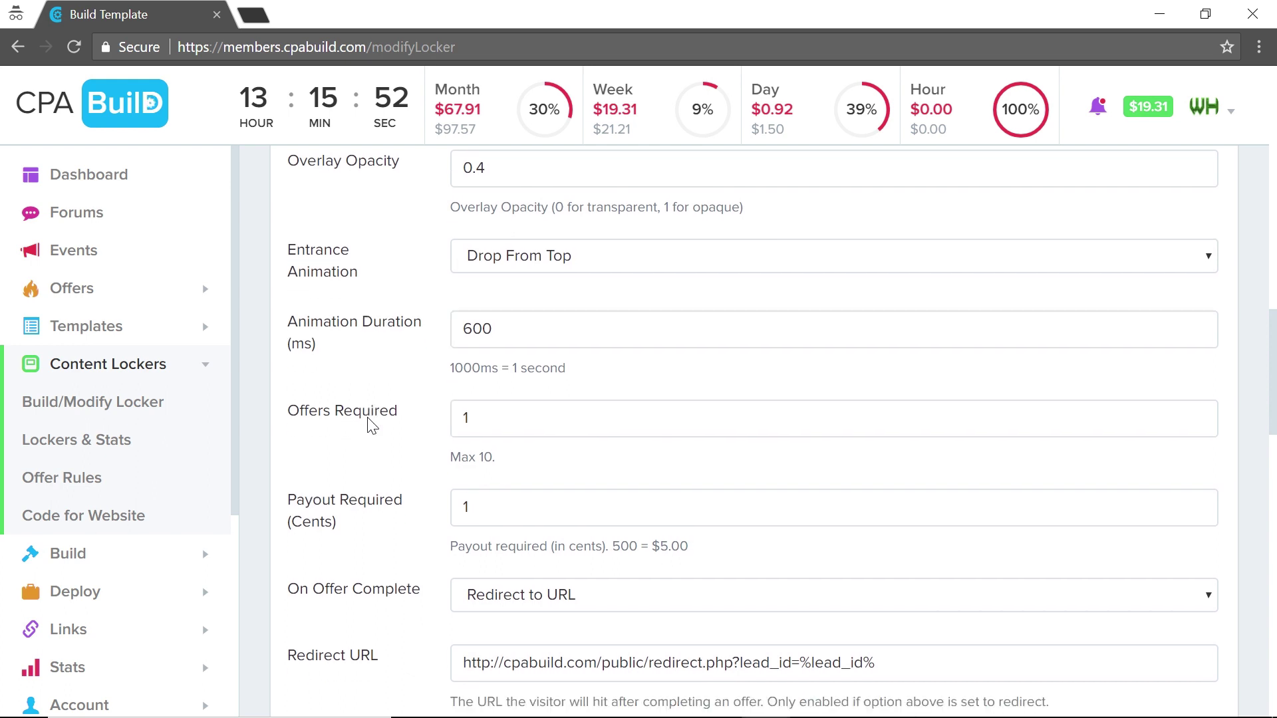
scroll(371, 425, "down", 2)
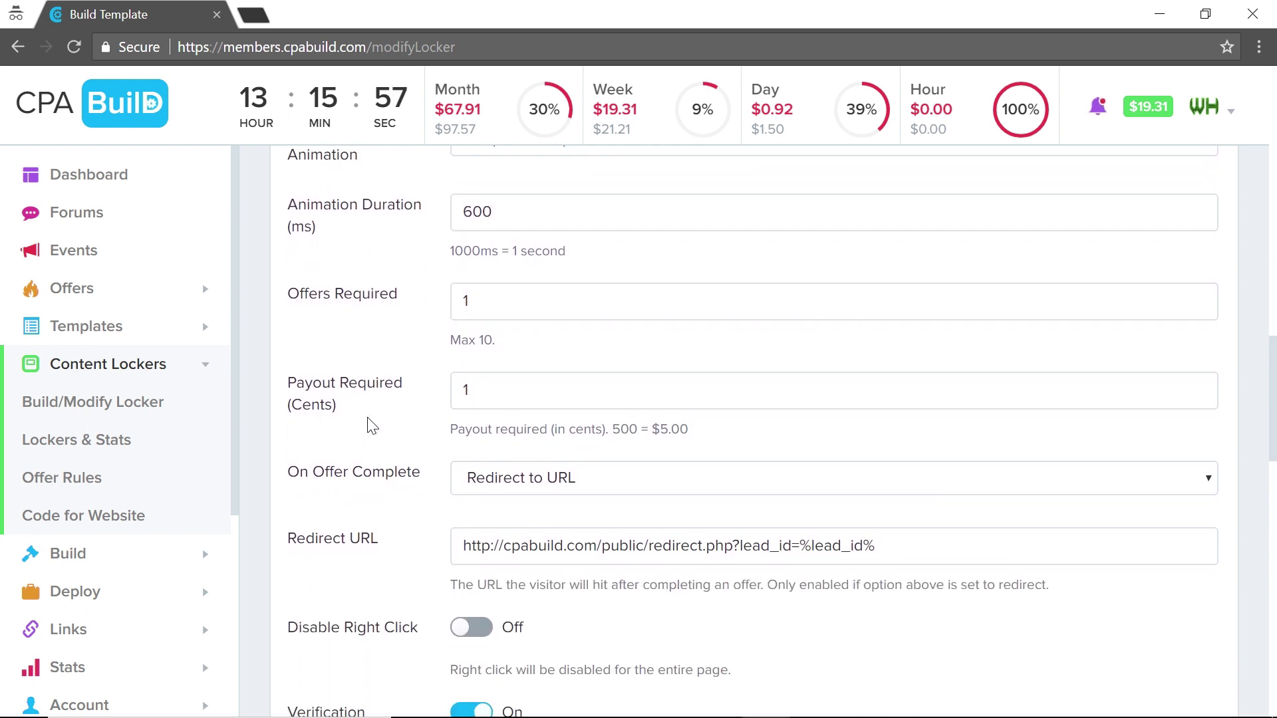
scroll(371, 425, "down", 1)
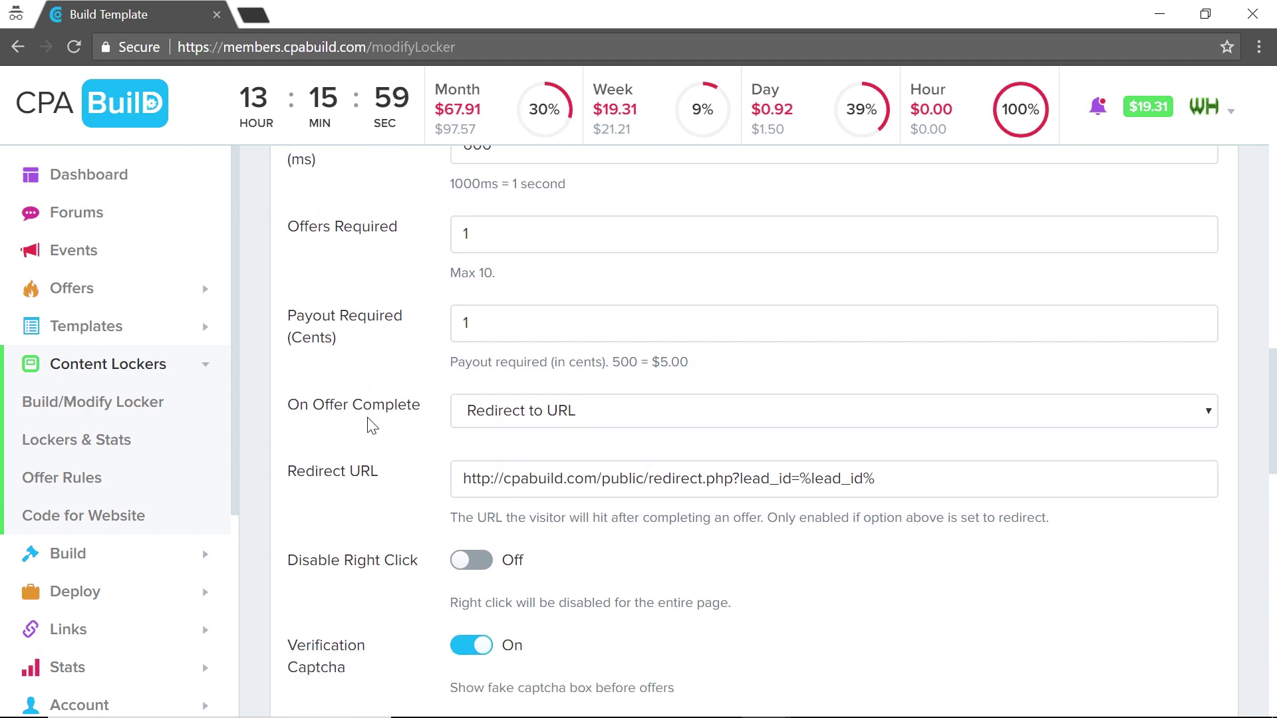
left_click(543, 419)
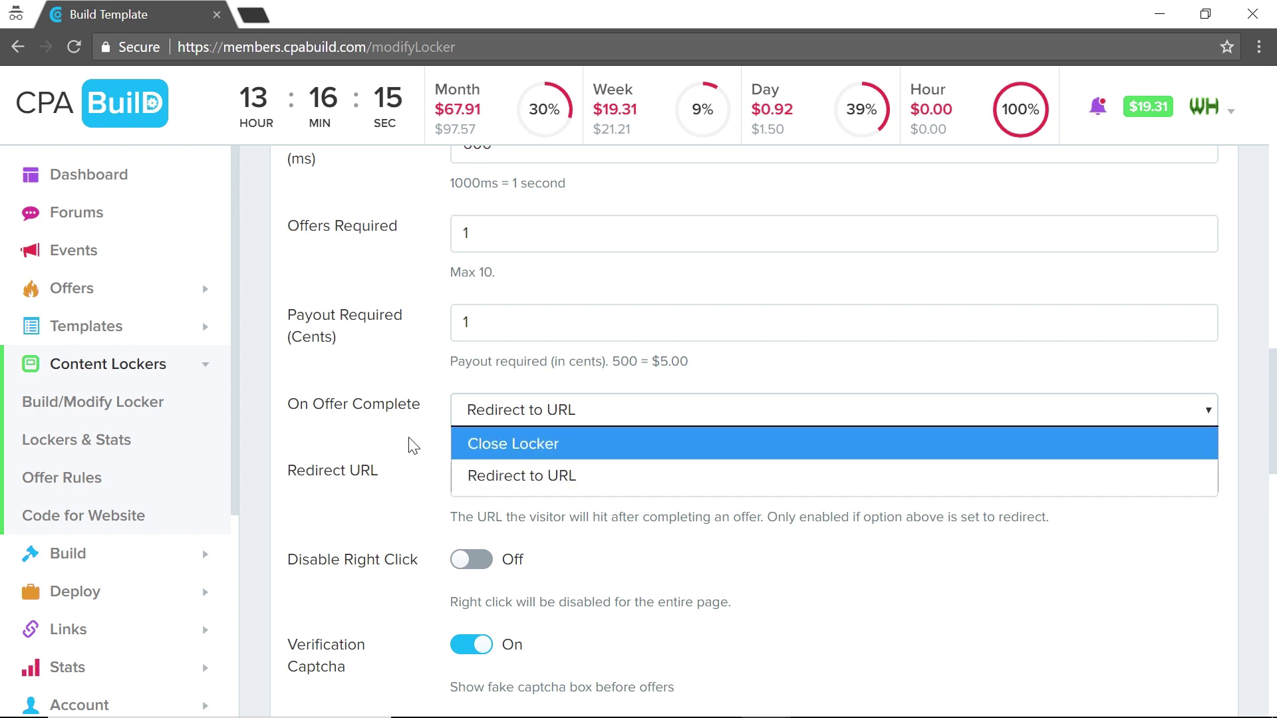
left_click(553, 418)
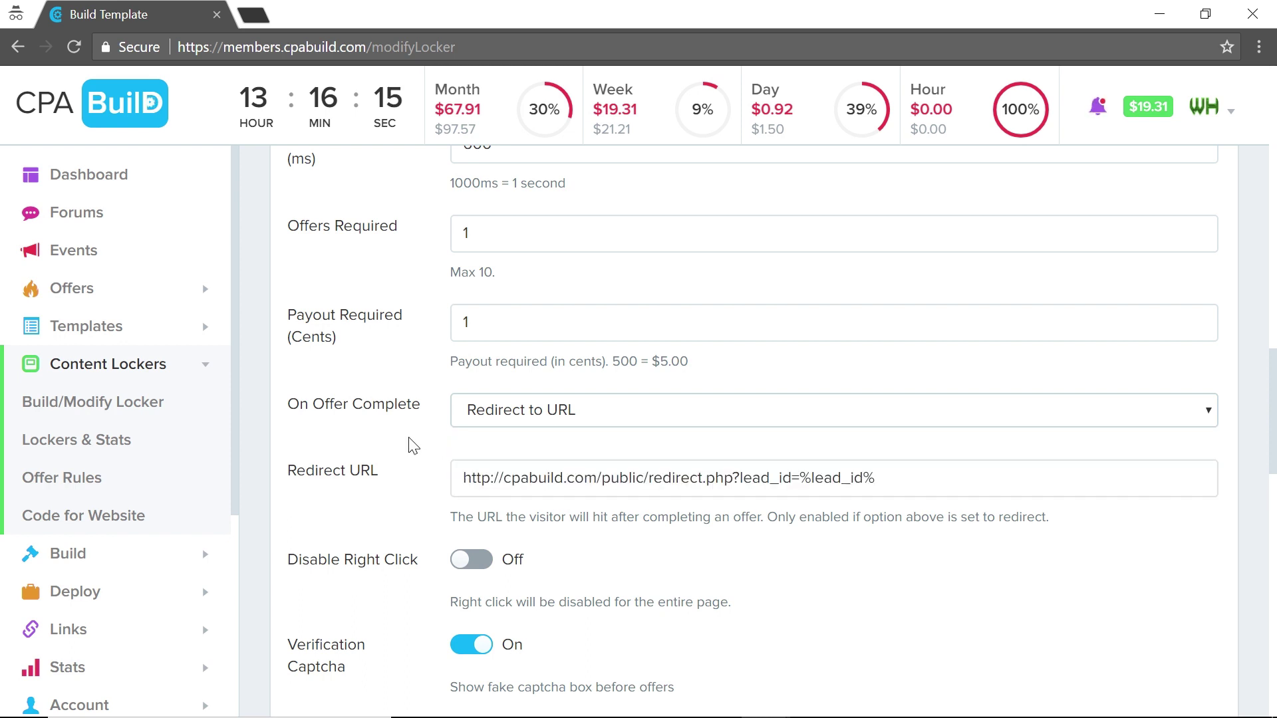
left_click(532, 415)
left_click(522, 445)
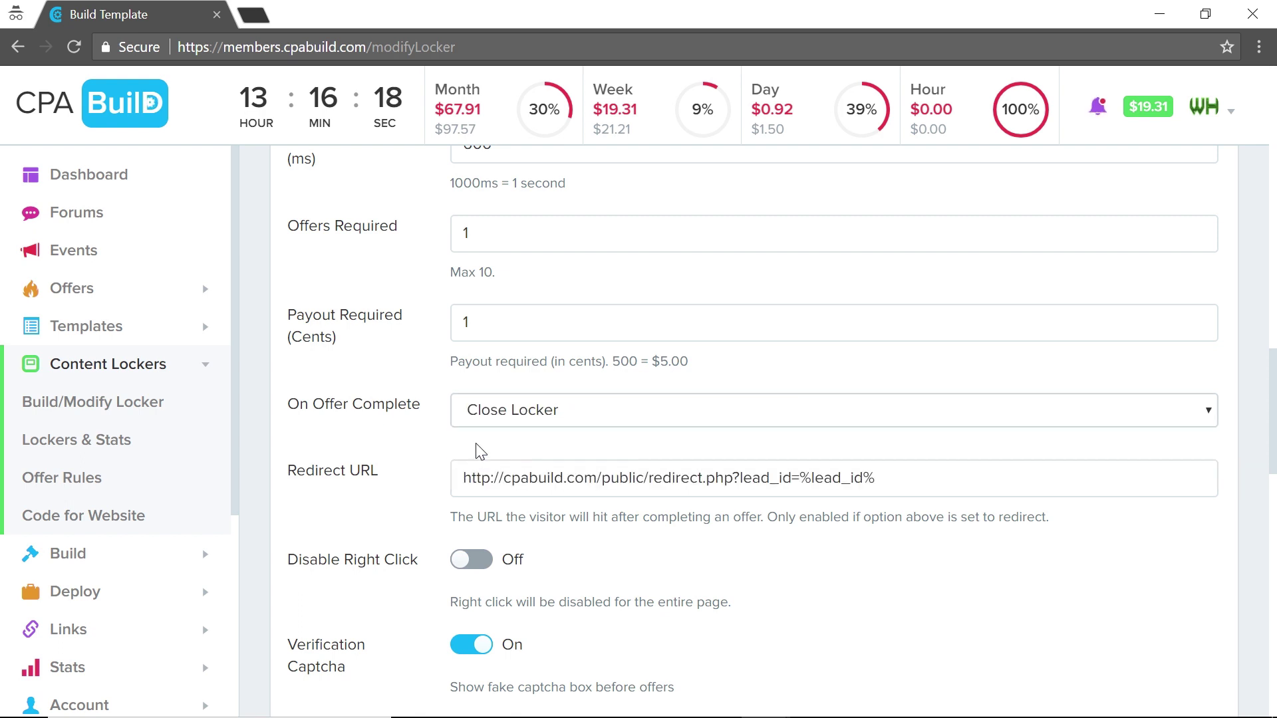
left_click(532, 417)
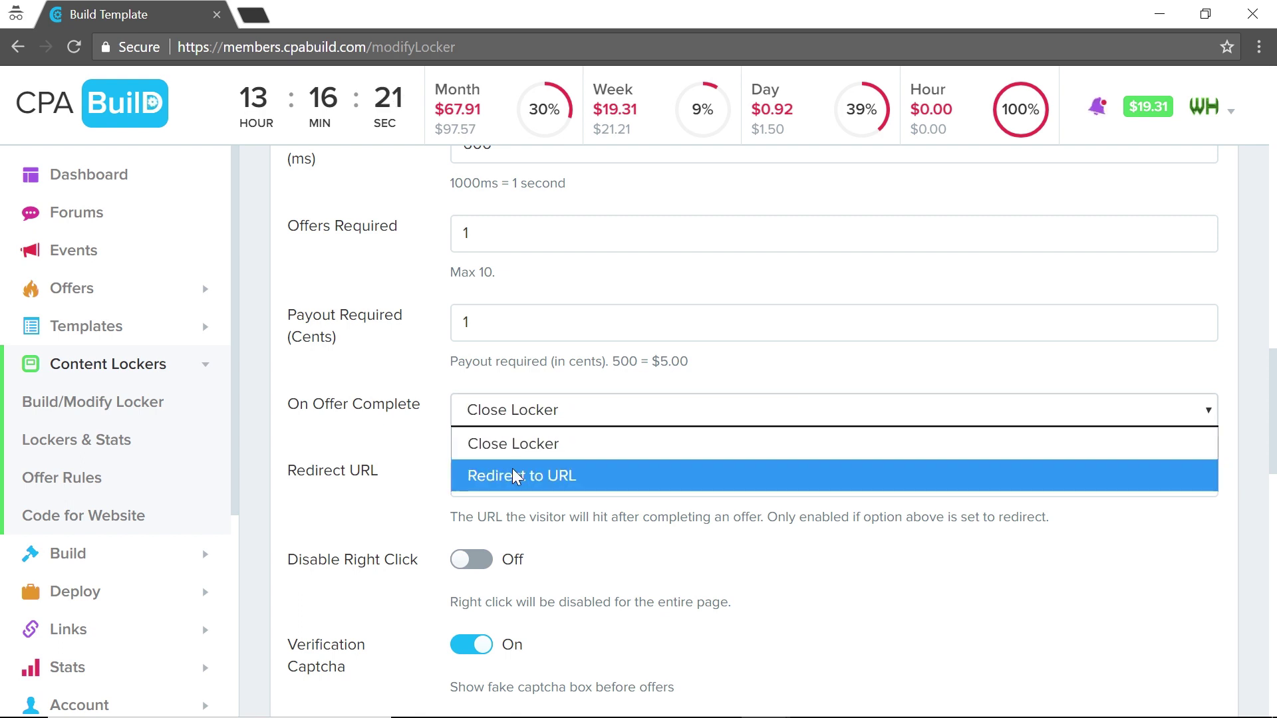
left_click(512, 468)
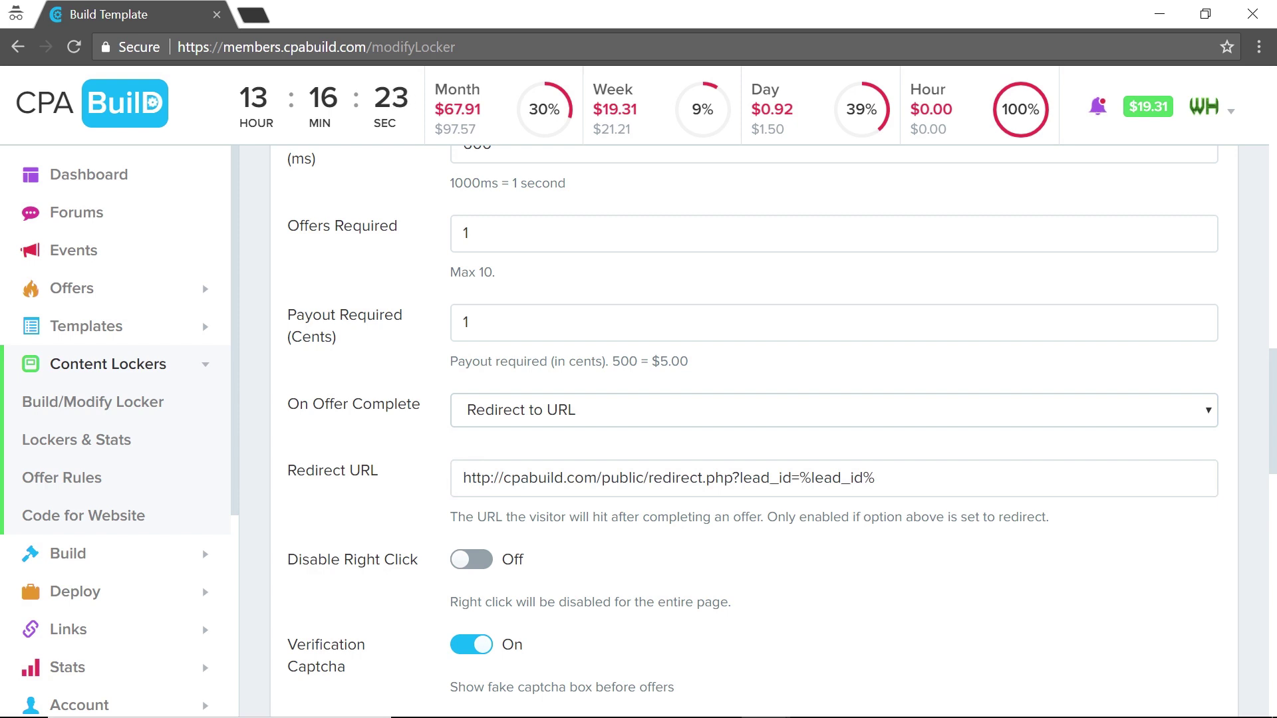
left_click_drag(469, 478, 906, 516)
key("BackSpace")
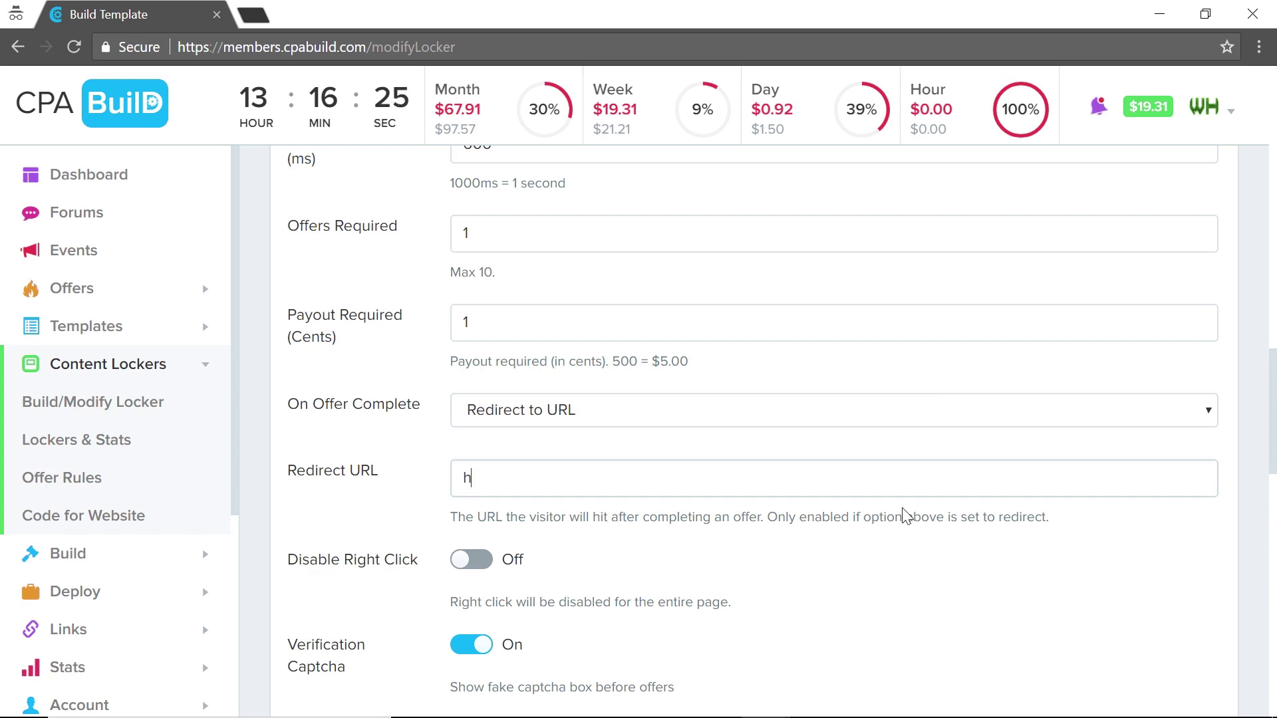
type("ttps")
type("//")
type("your")
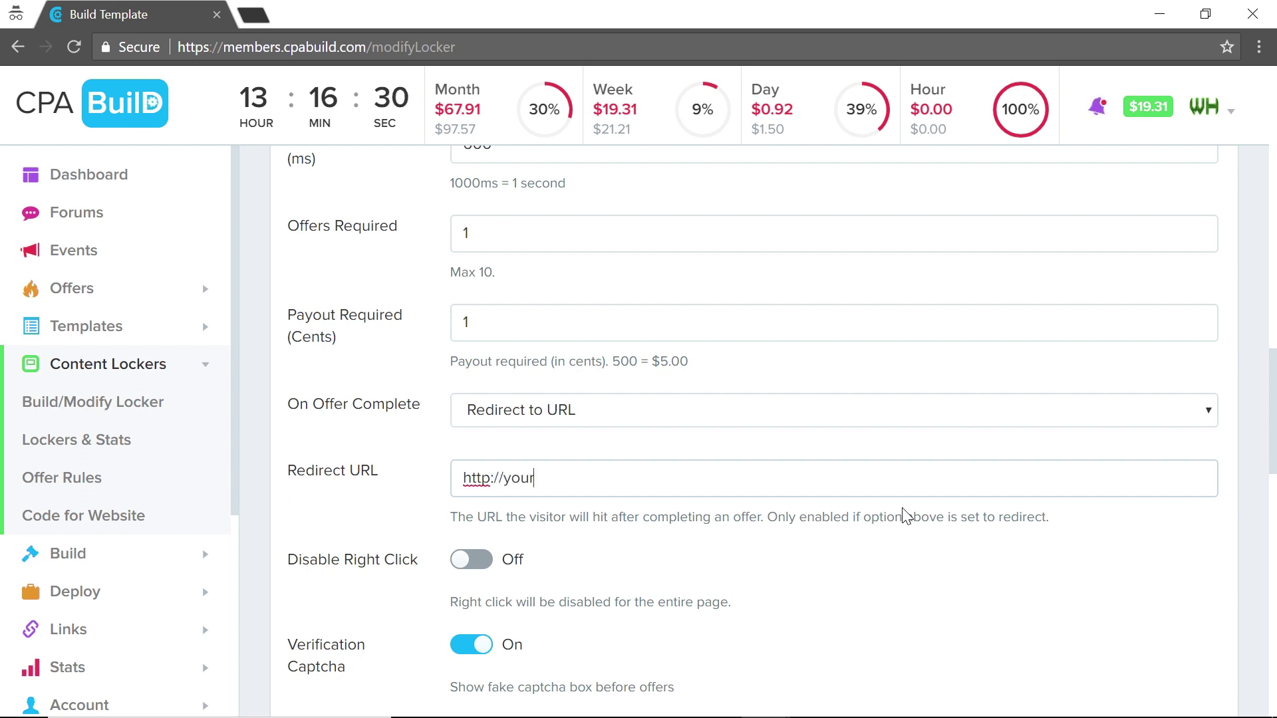
type("site.com/thankyou.html")
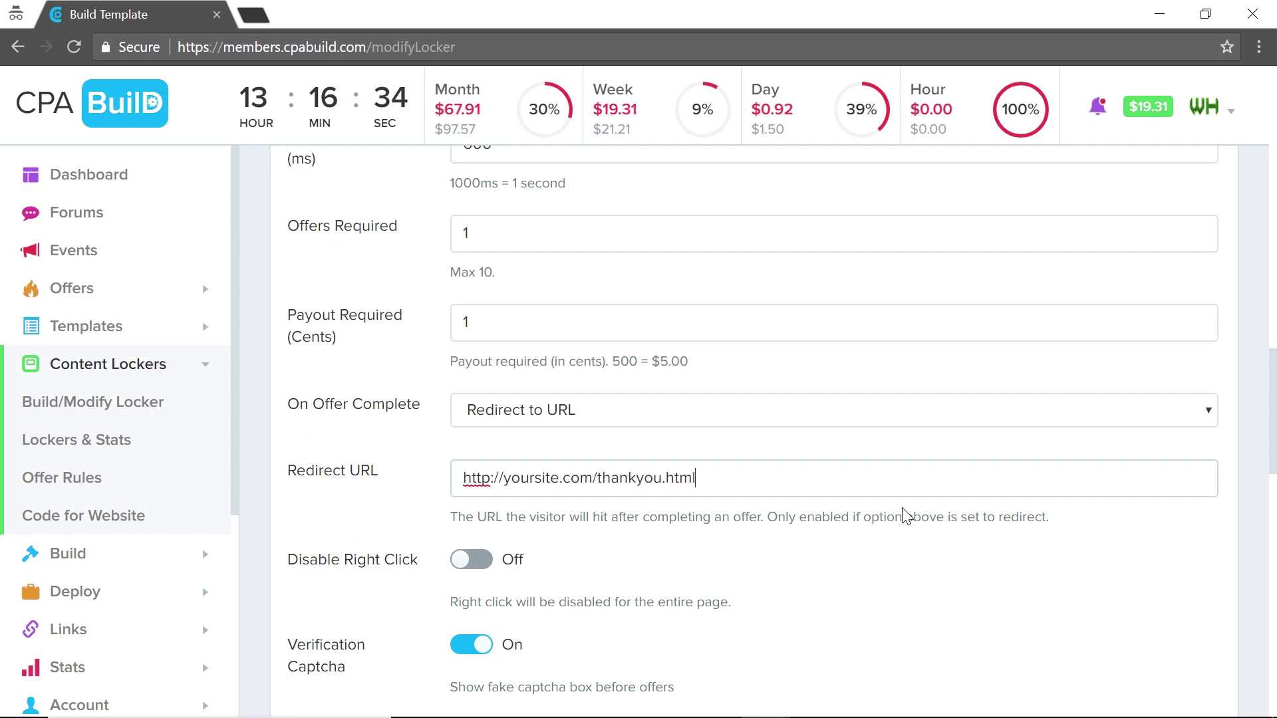
Save the locker settings with a preview, and go through the preview's survey verification to its offer list.
scroll(905, 515, "down", 4)
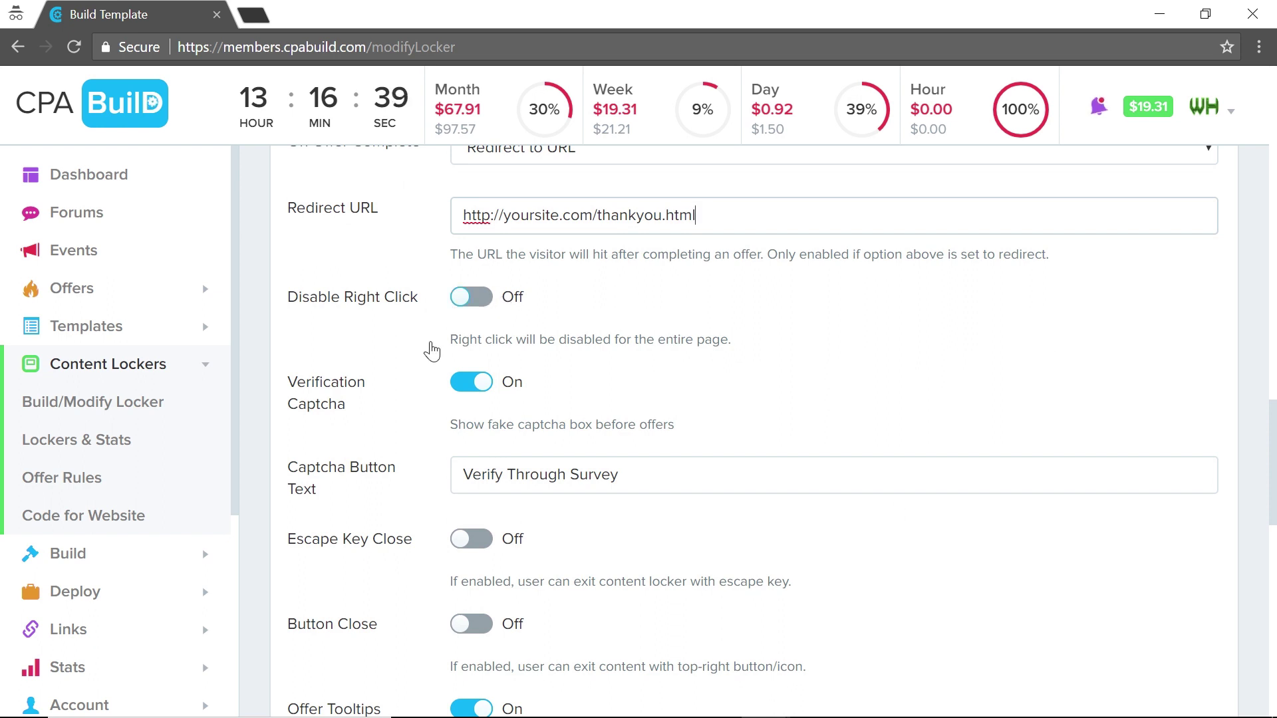
scroll(359, 416, "down", 1)
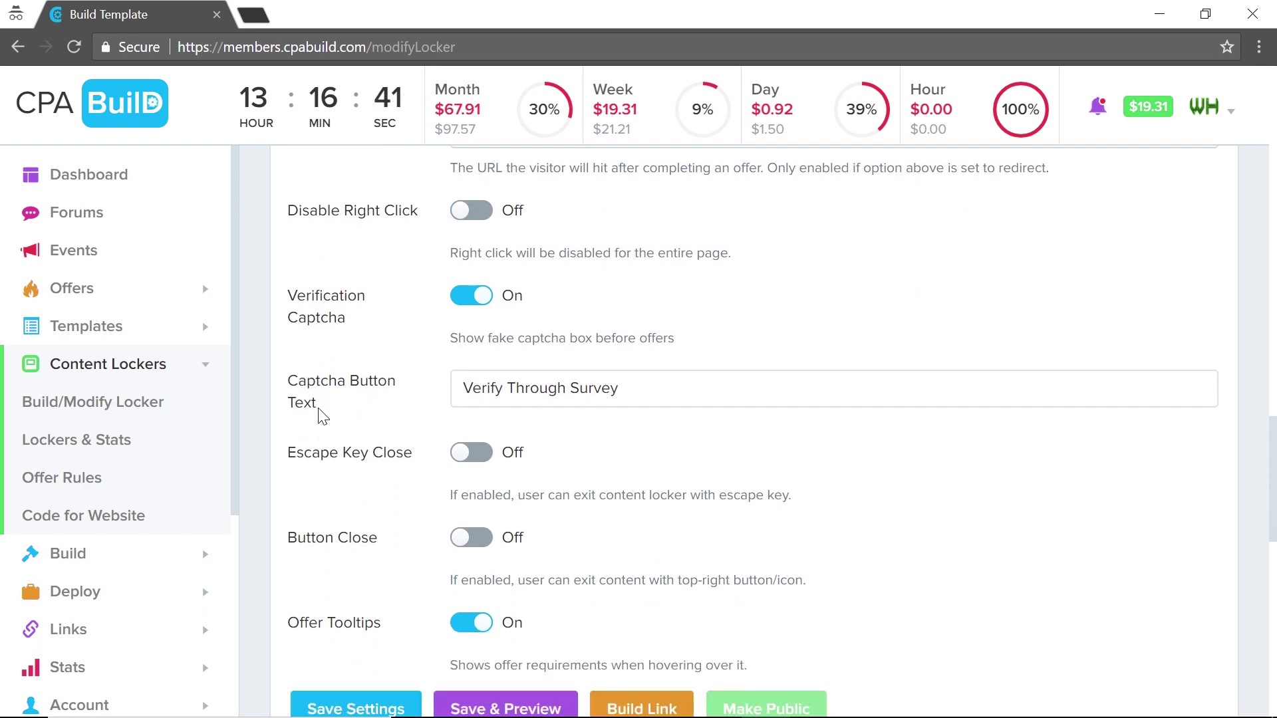
scroll(389, 364, "down", 1)
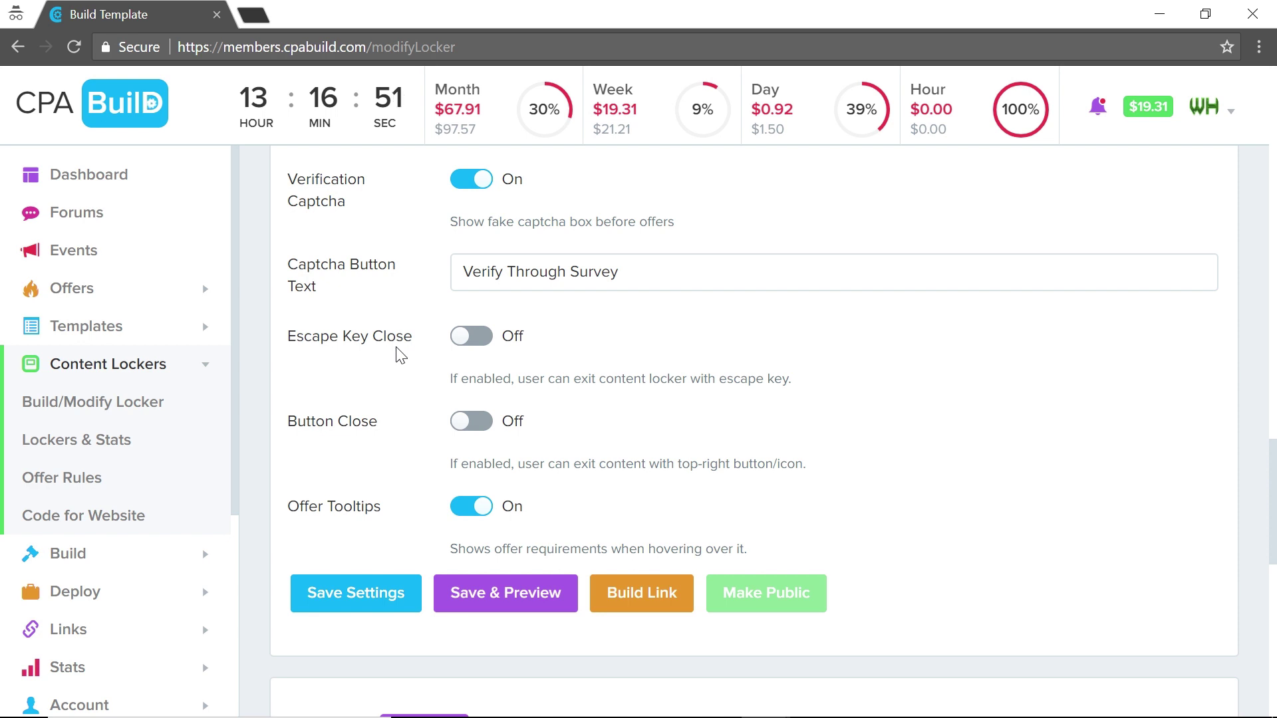
scroll(395, 355, "down", 1)
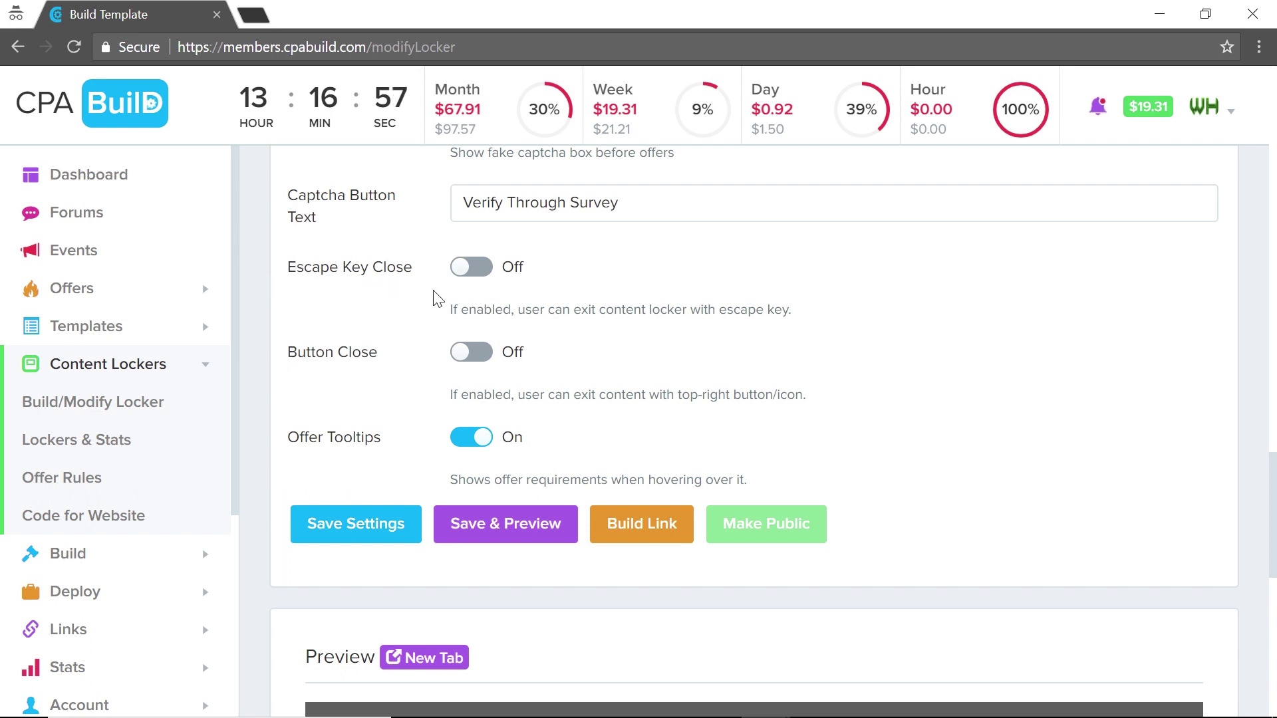
left_click(512, 532)
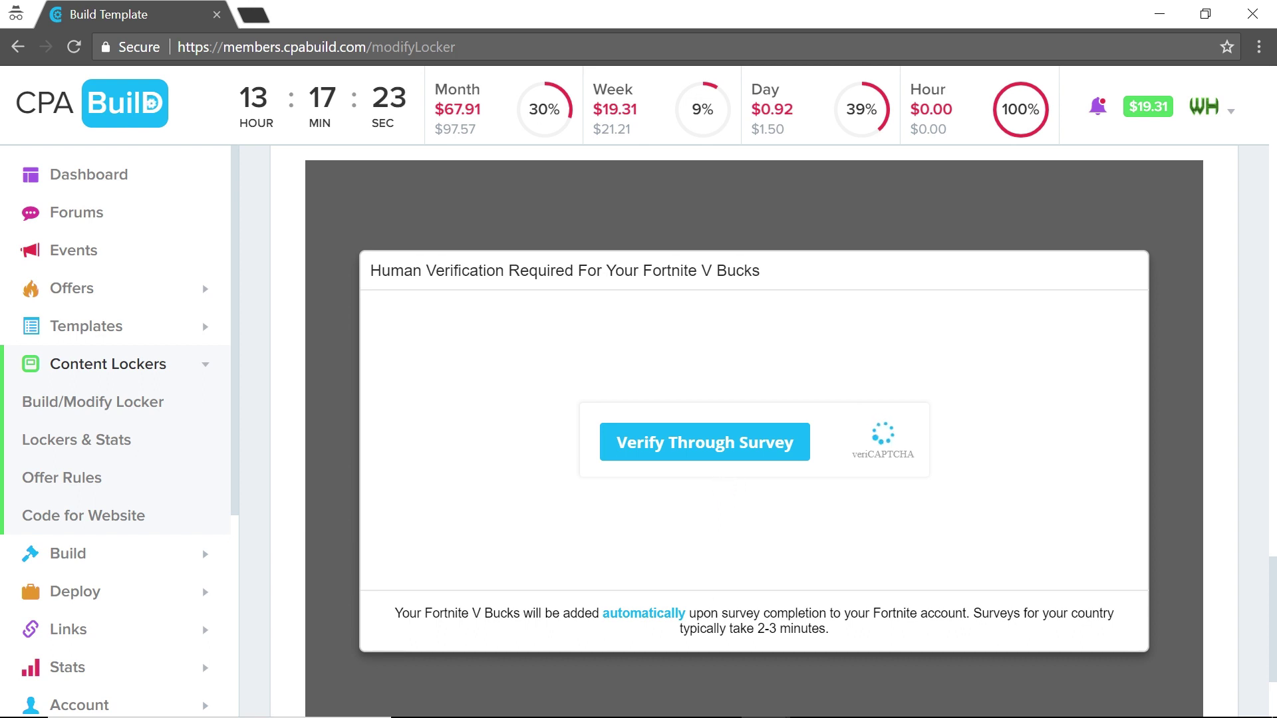
left_click(723, 450)
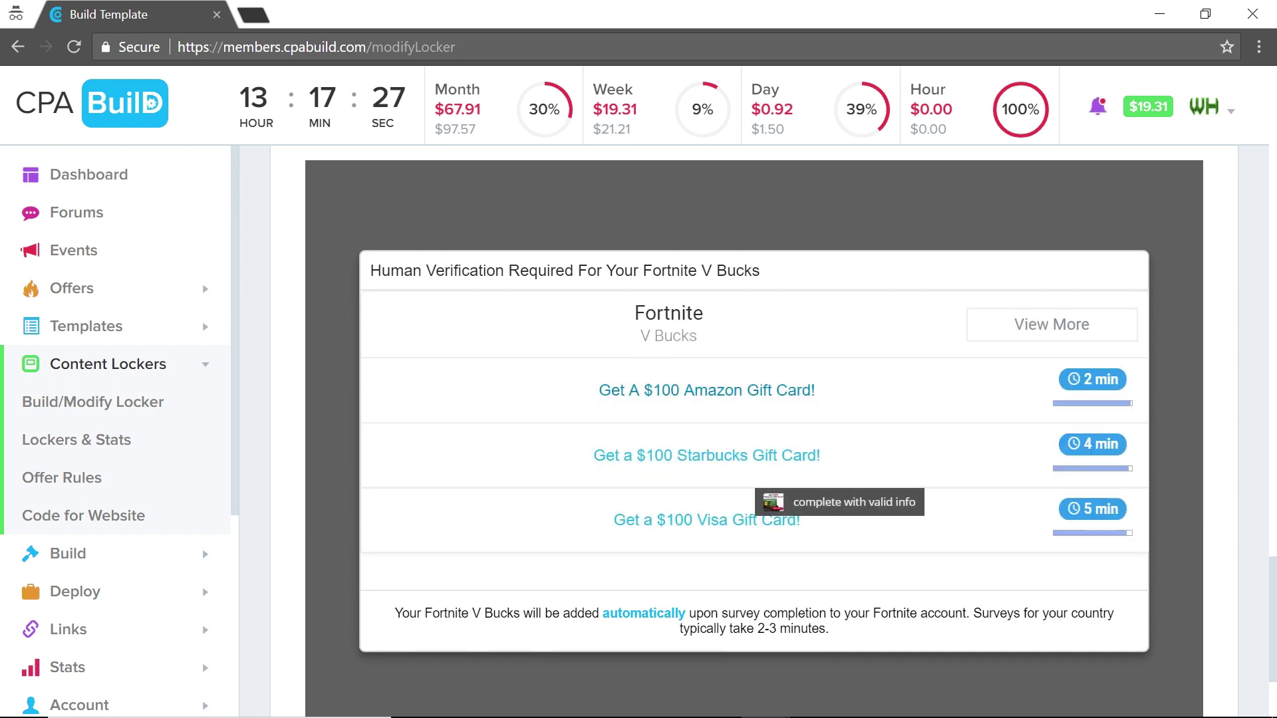